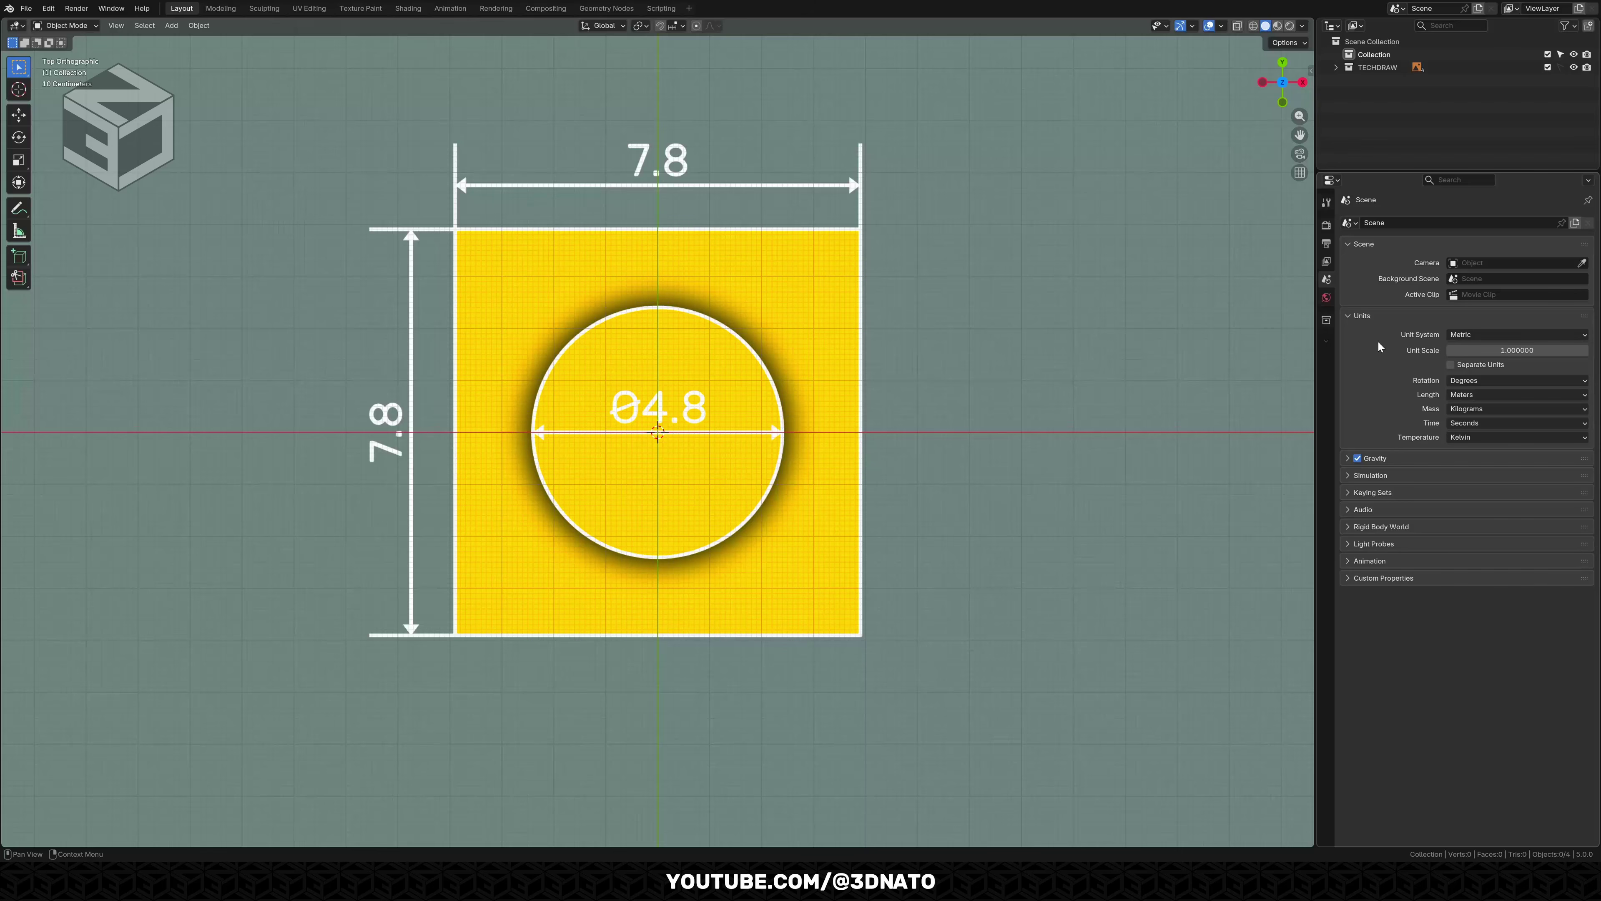
# Set the scene's unit scale to 0.001 and the length unit to millimeters.
pyautogui.click(1491, 350)
pyautogui.write('0.001')
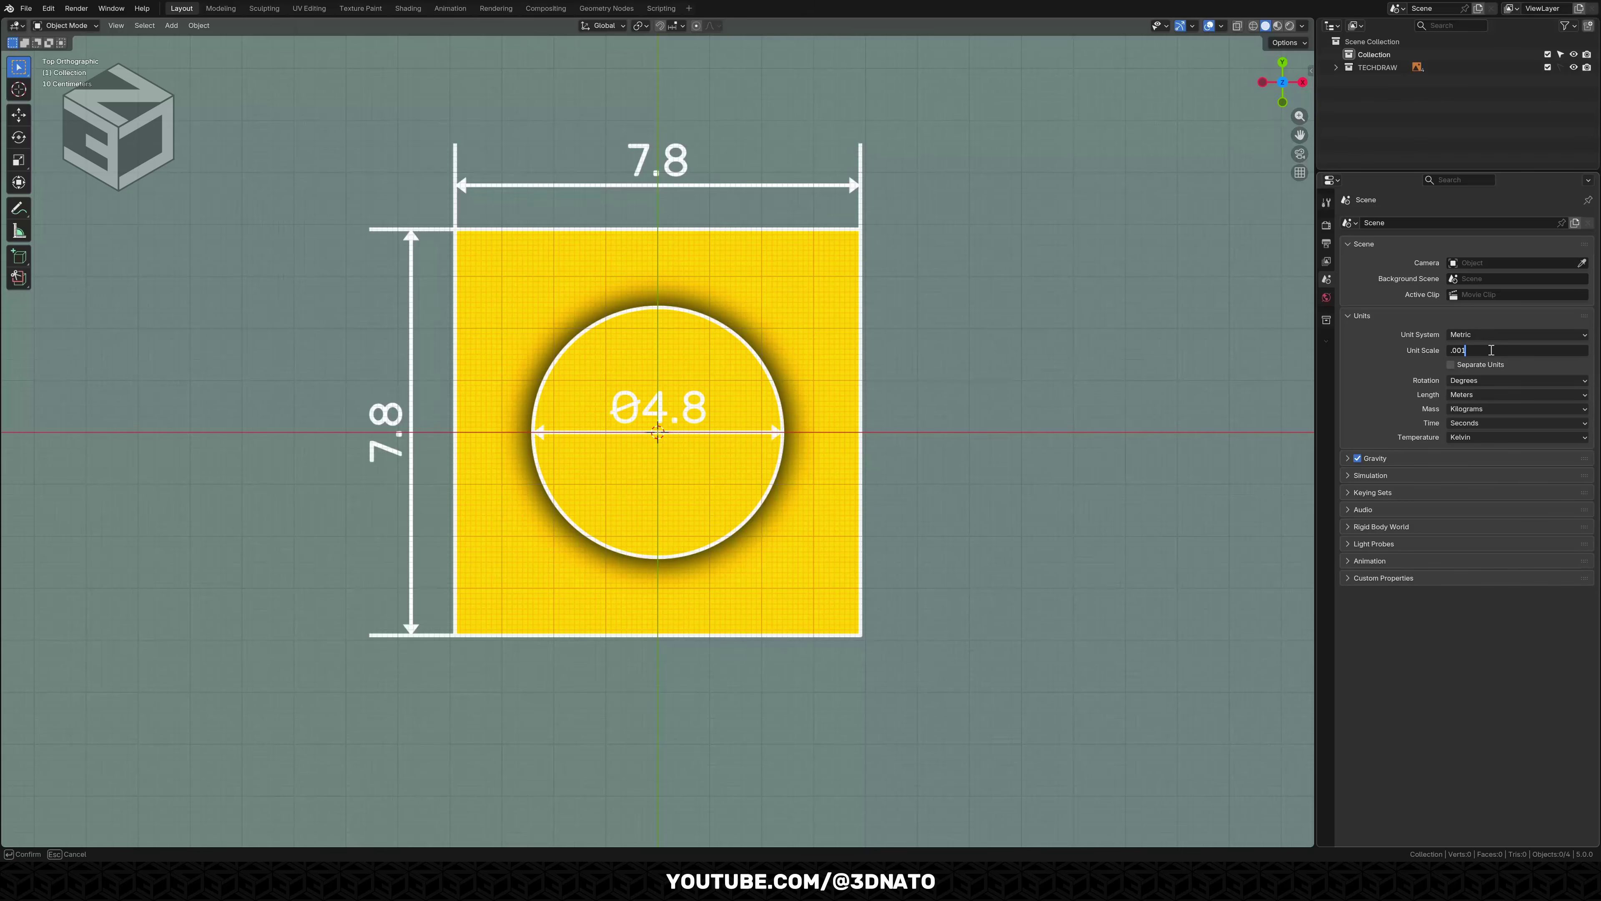
pyautogui.press('Return')
pyautogui.click(1496, 394)
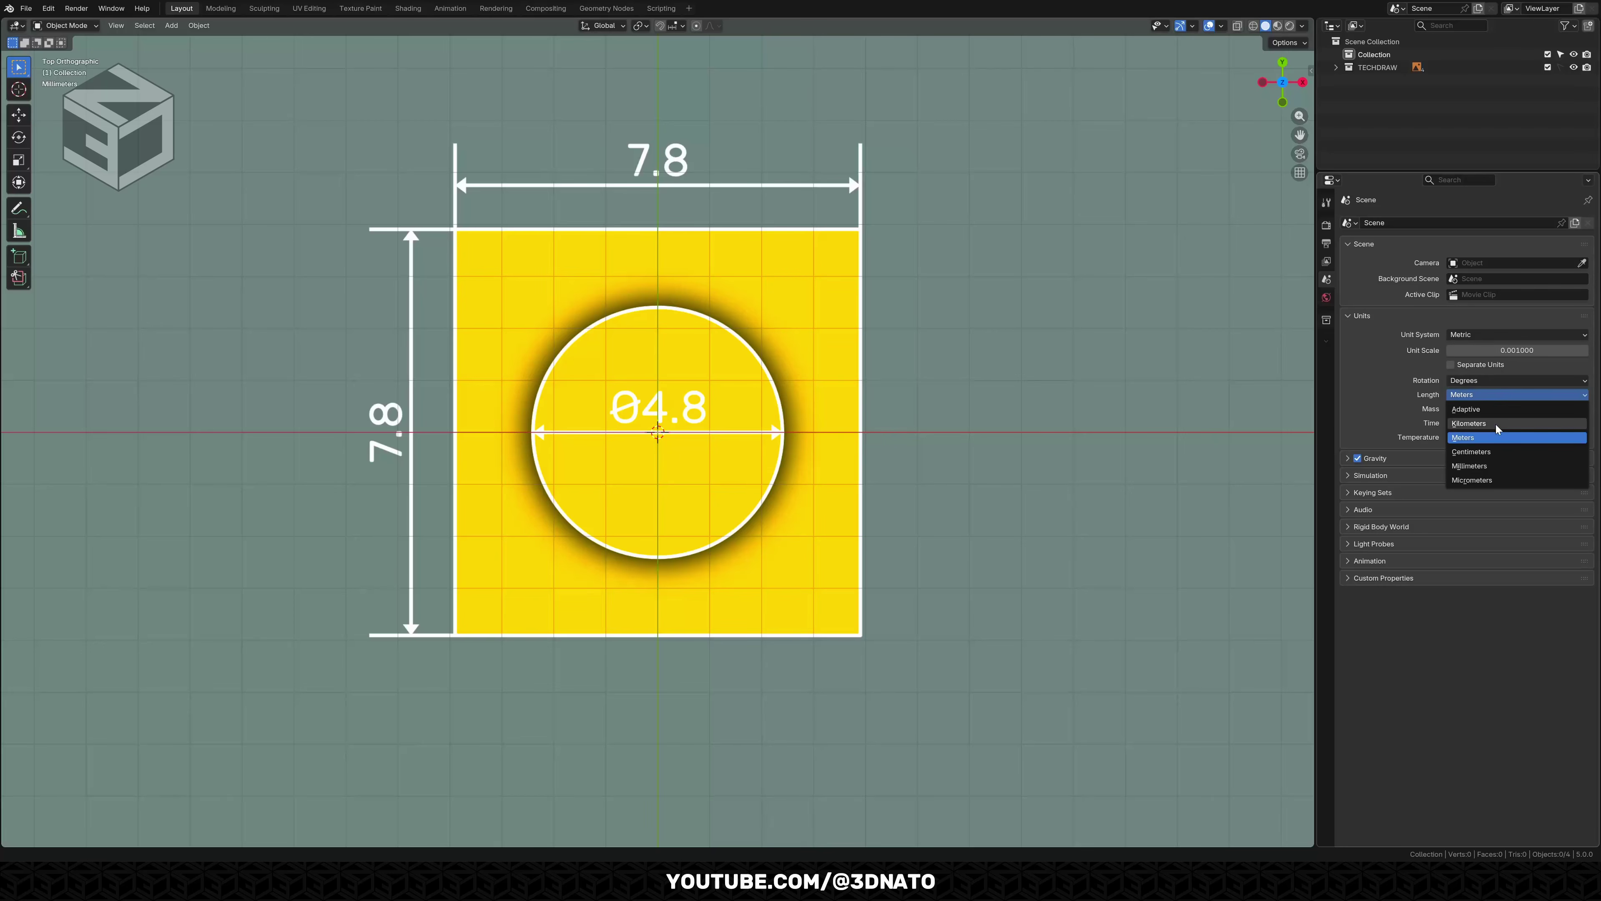
pyautogui.click(1498, 467)
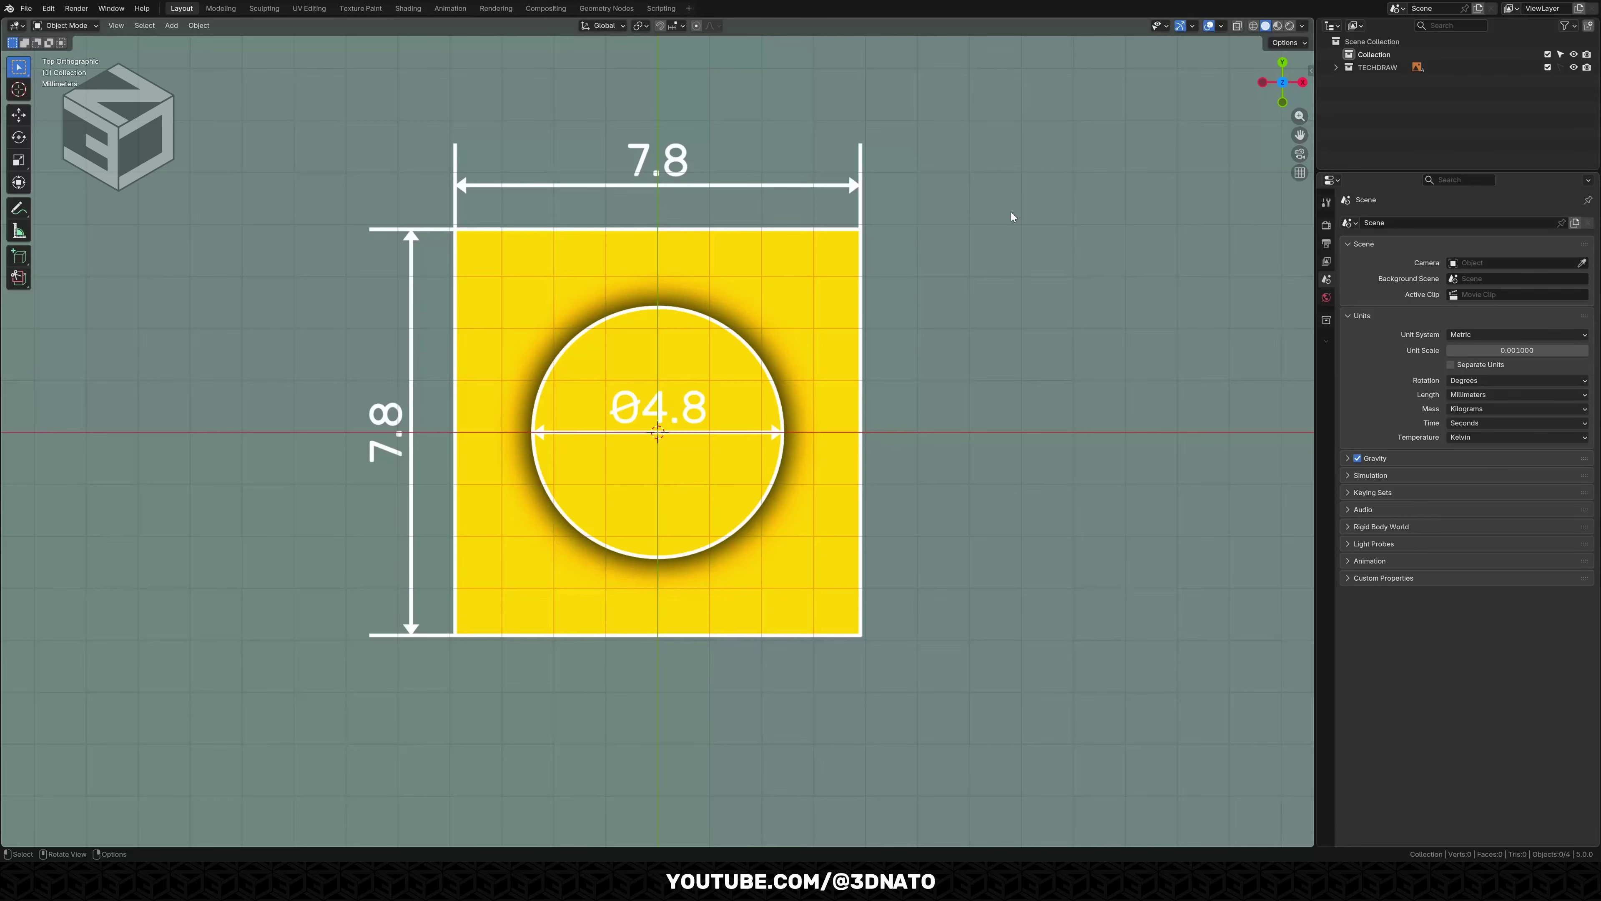
# Add a mesh plane at the world origin with a size of 7.8 mm.
pyautogui.hotkey('shift', 'a')
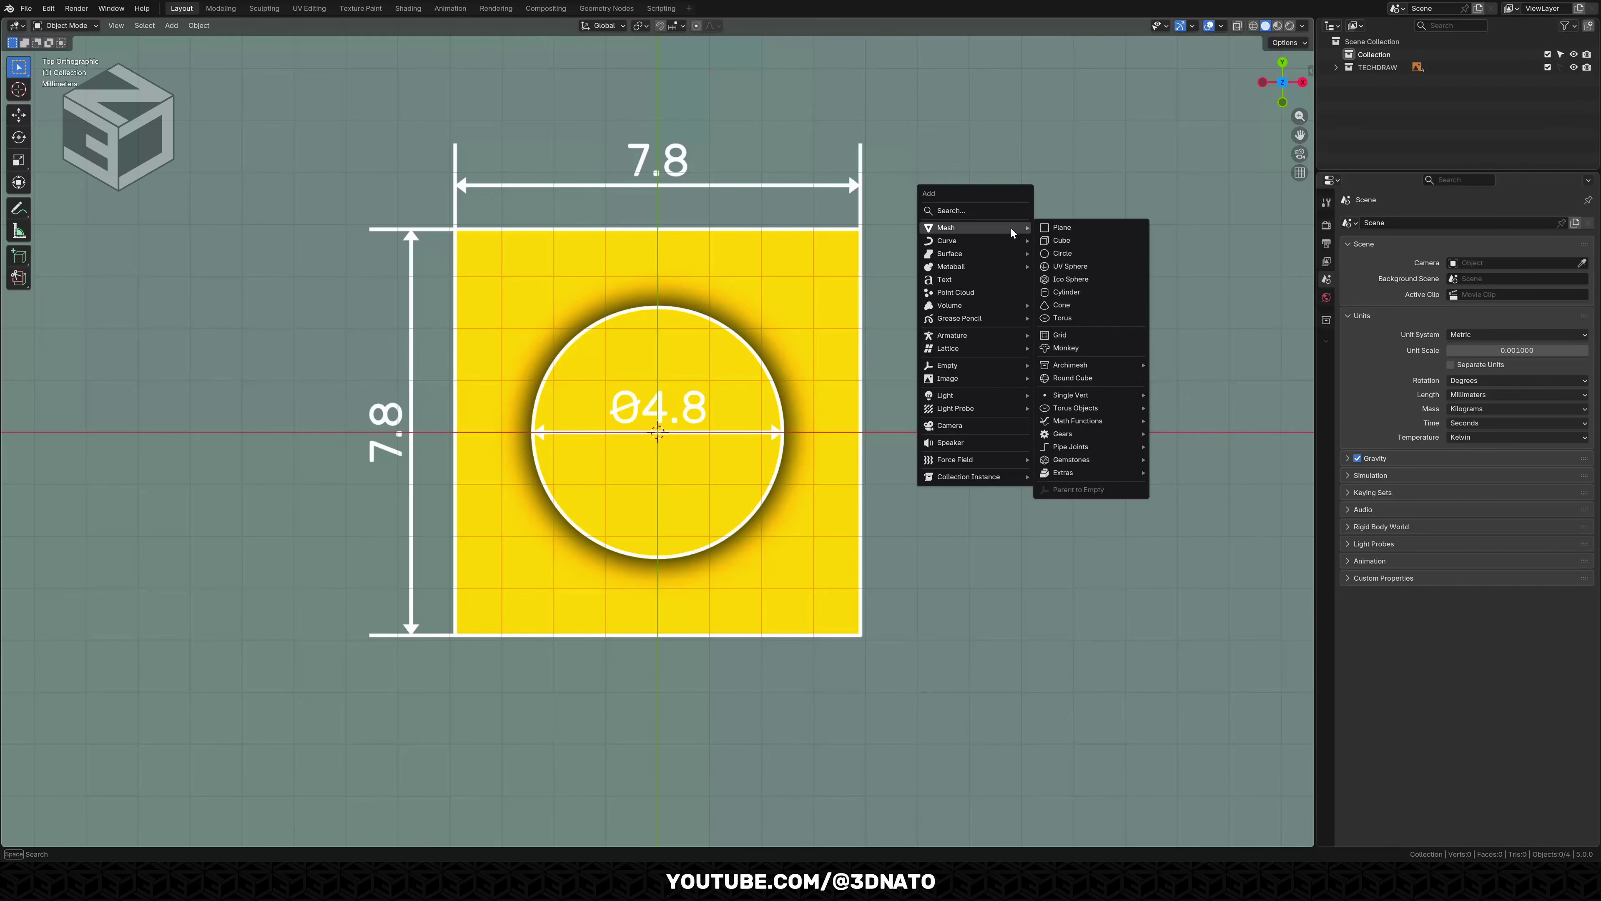
pyautogui.click(1046, 228)
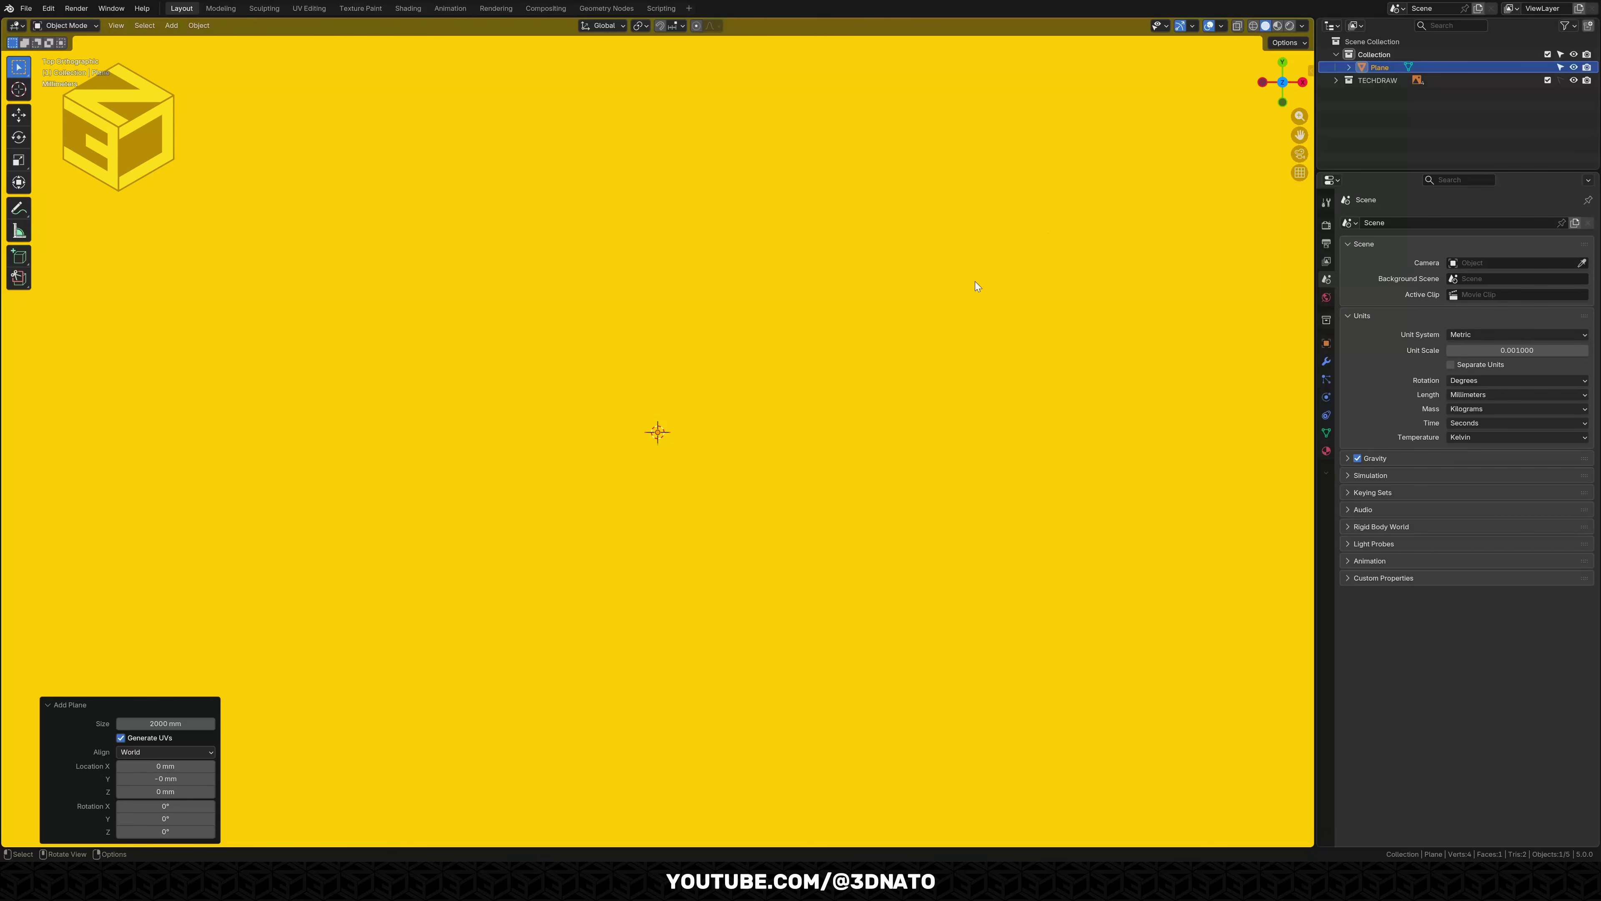
pyautogui.click(158, 724)
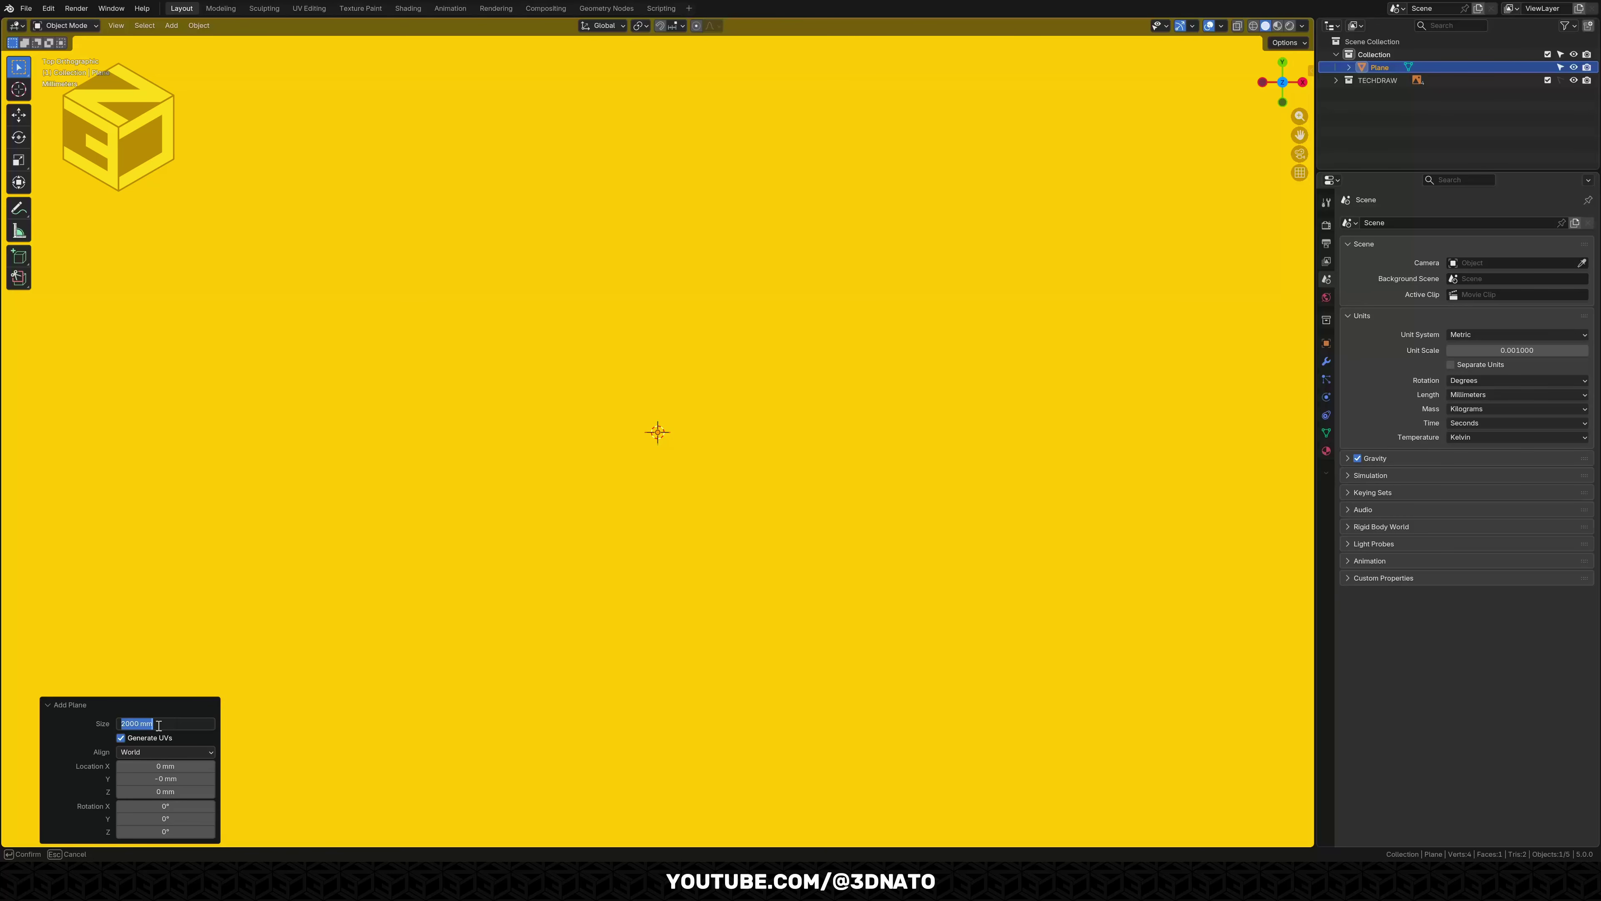
pyautogui.write('7.8')
pyautogui.press('Return')
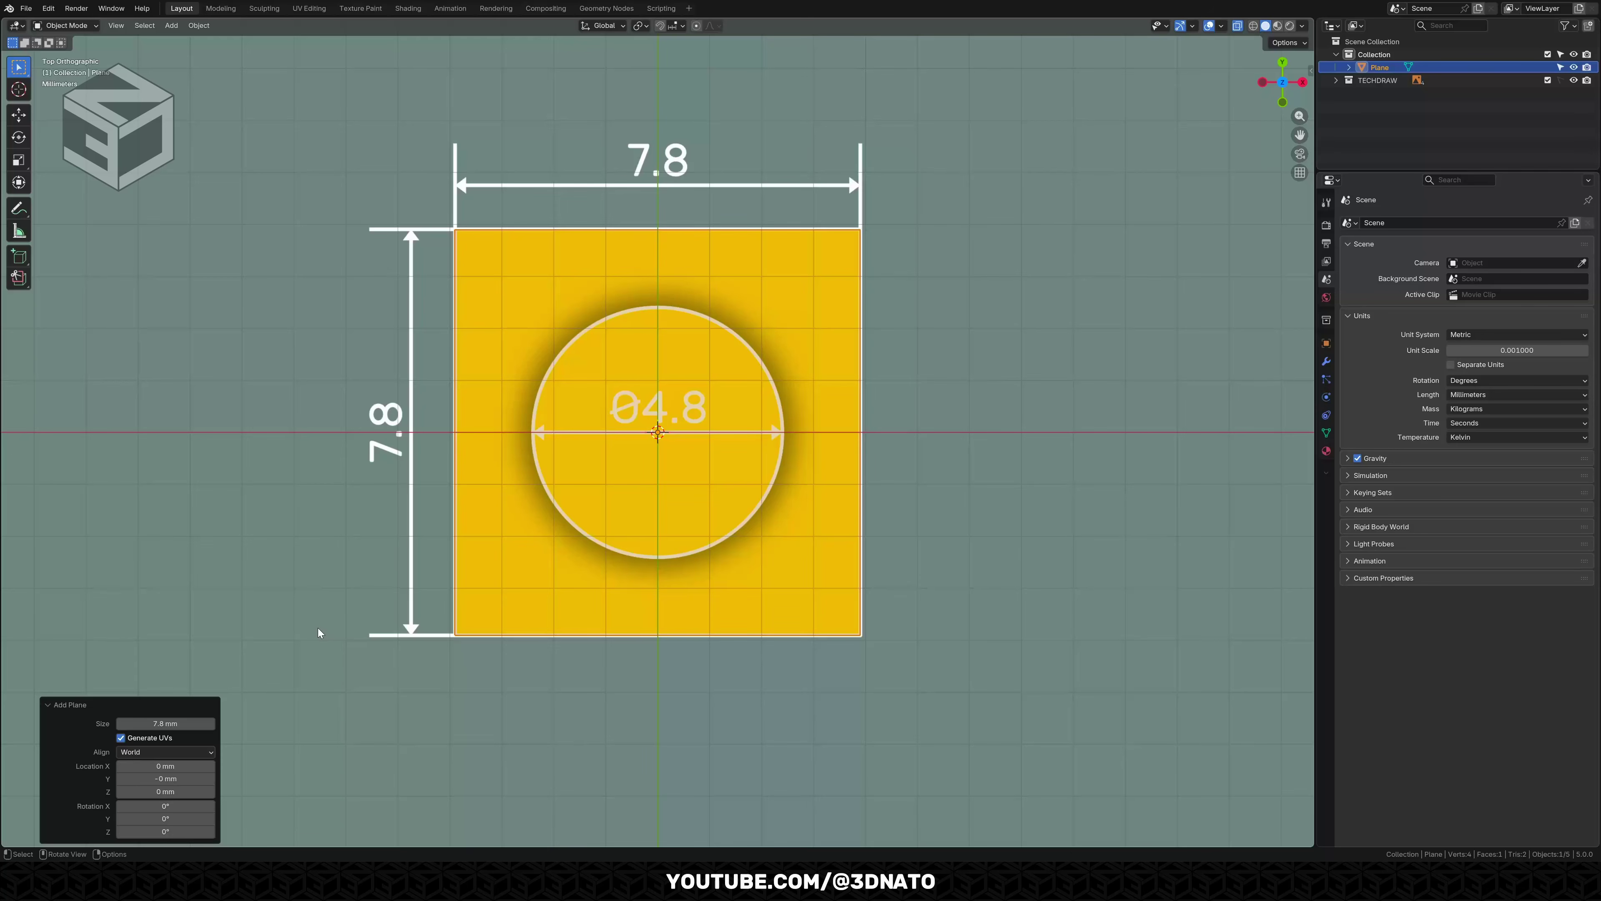
# Add a Solidify modifier to the plane with a thickness of 9.6 mm and an offset of 1, working in the side view.
pyautogui.press('ctrl+KP_3')
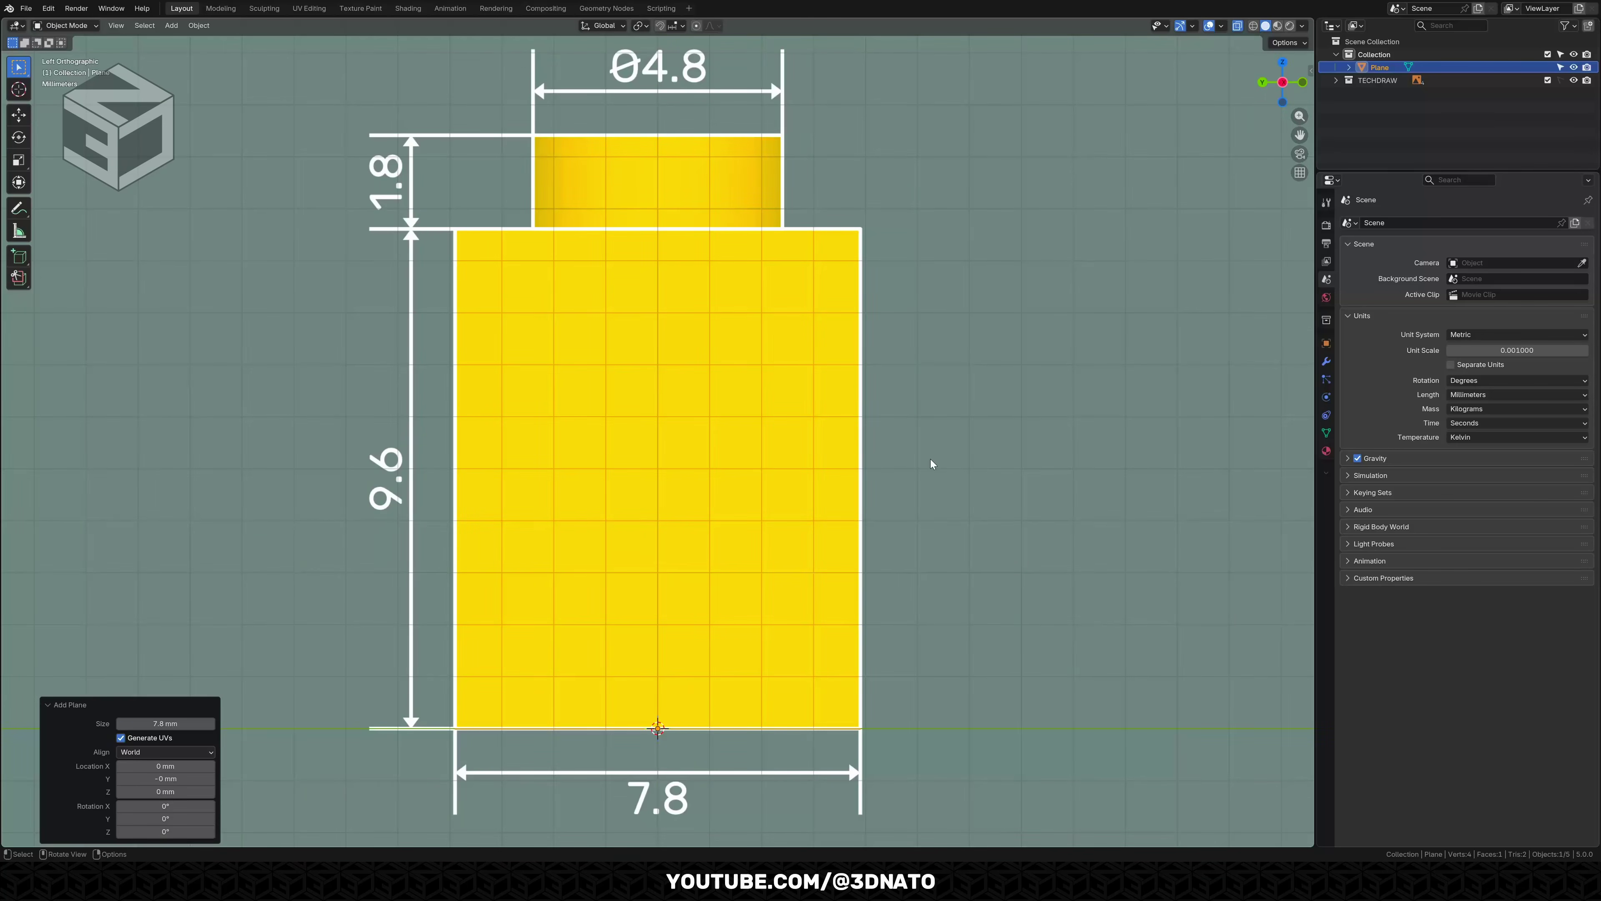
pyautogui.click(1325, 361)
pyautogui.click(1393, 224)
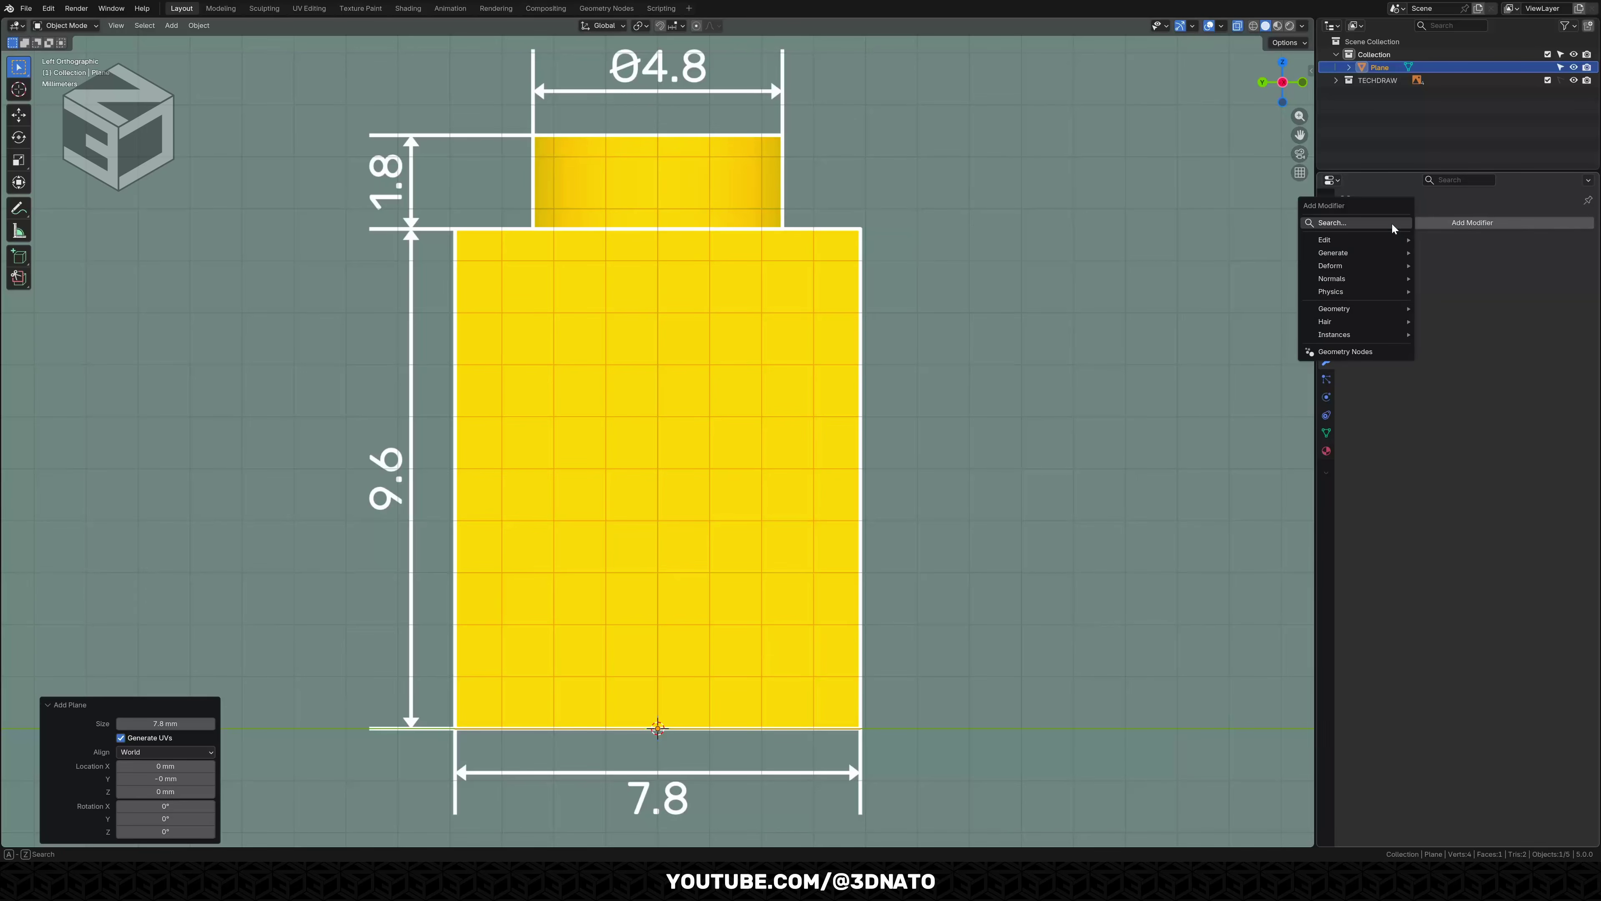
pyautogui.moveTo(1392, 252)
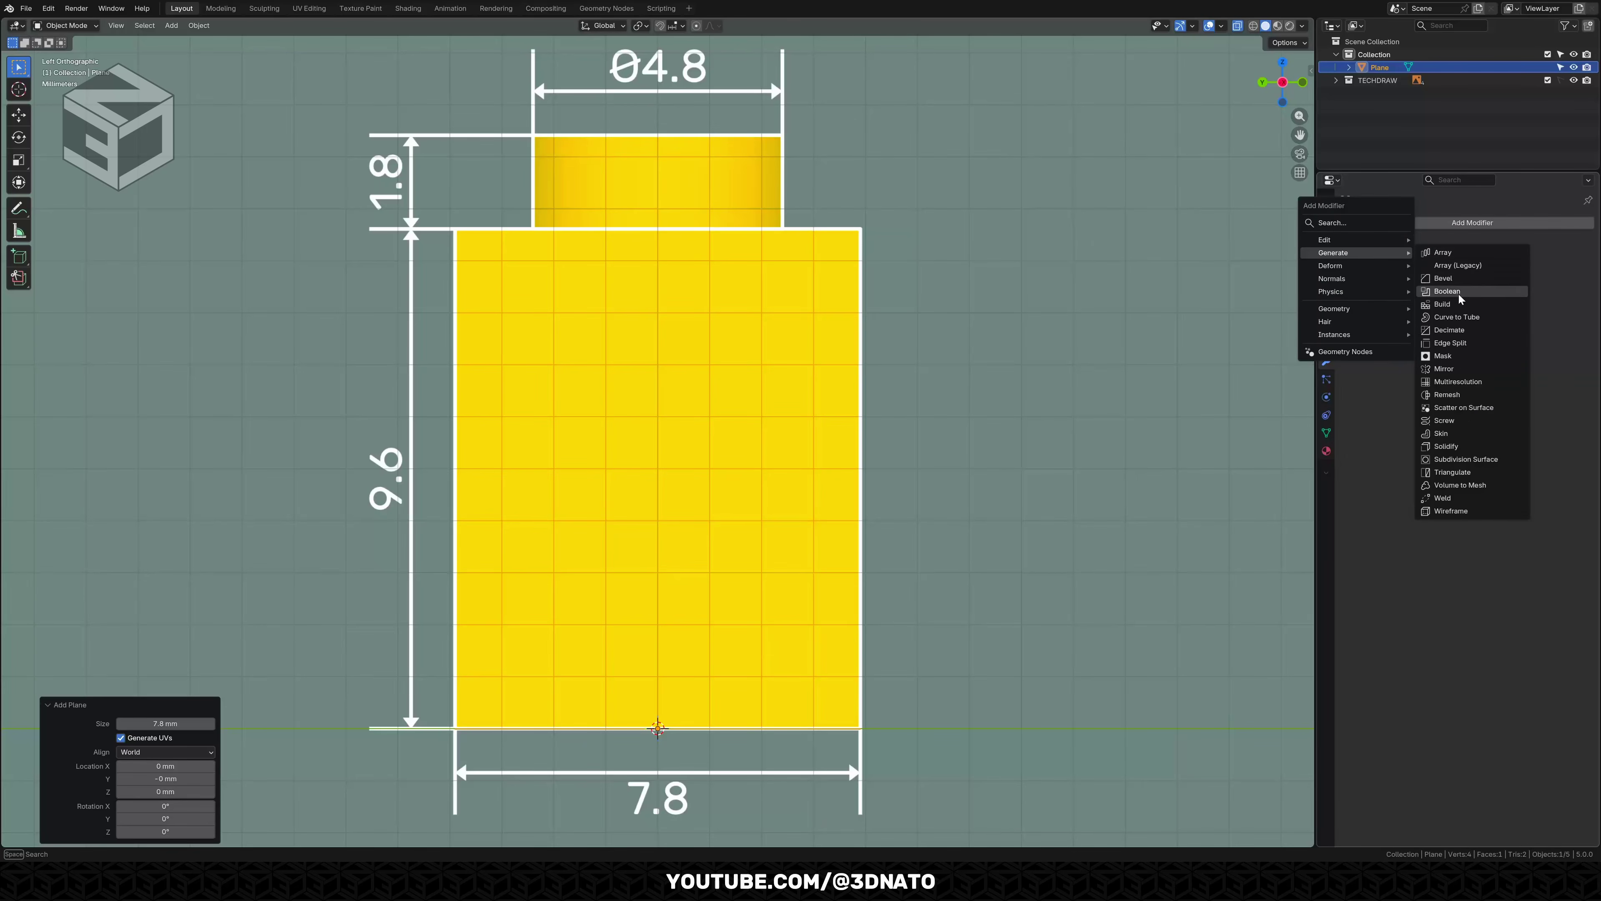
pyautogui.click(1461, 446)
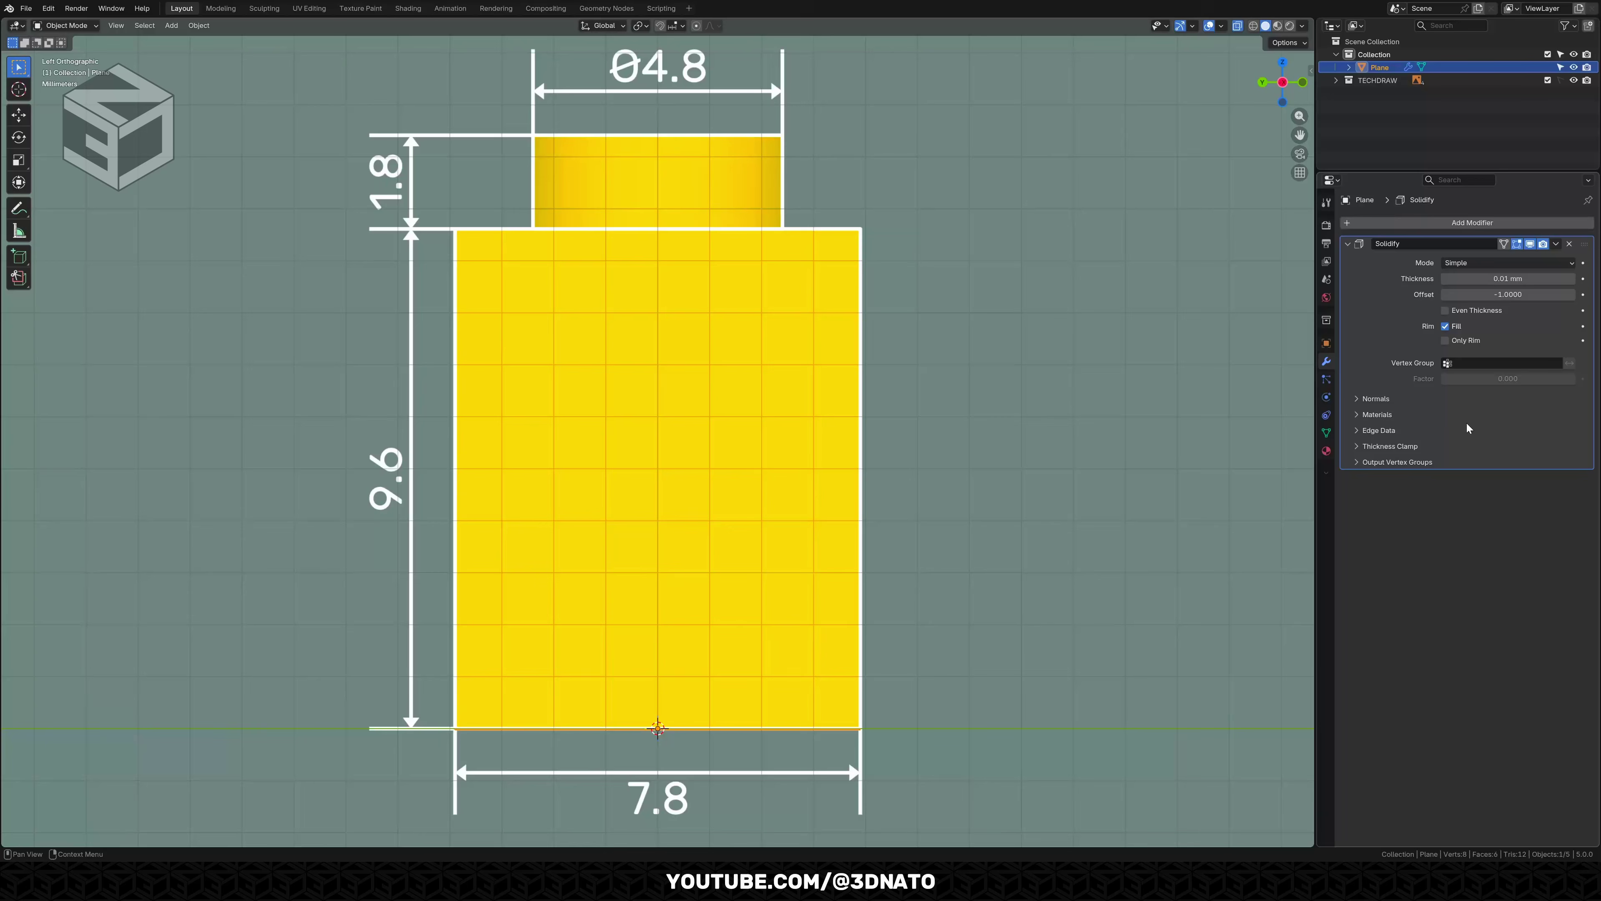
pyautogui.doubleClick(1491, 280)
pyautogui.write('9.6')
pyautogui.press('Tab')
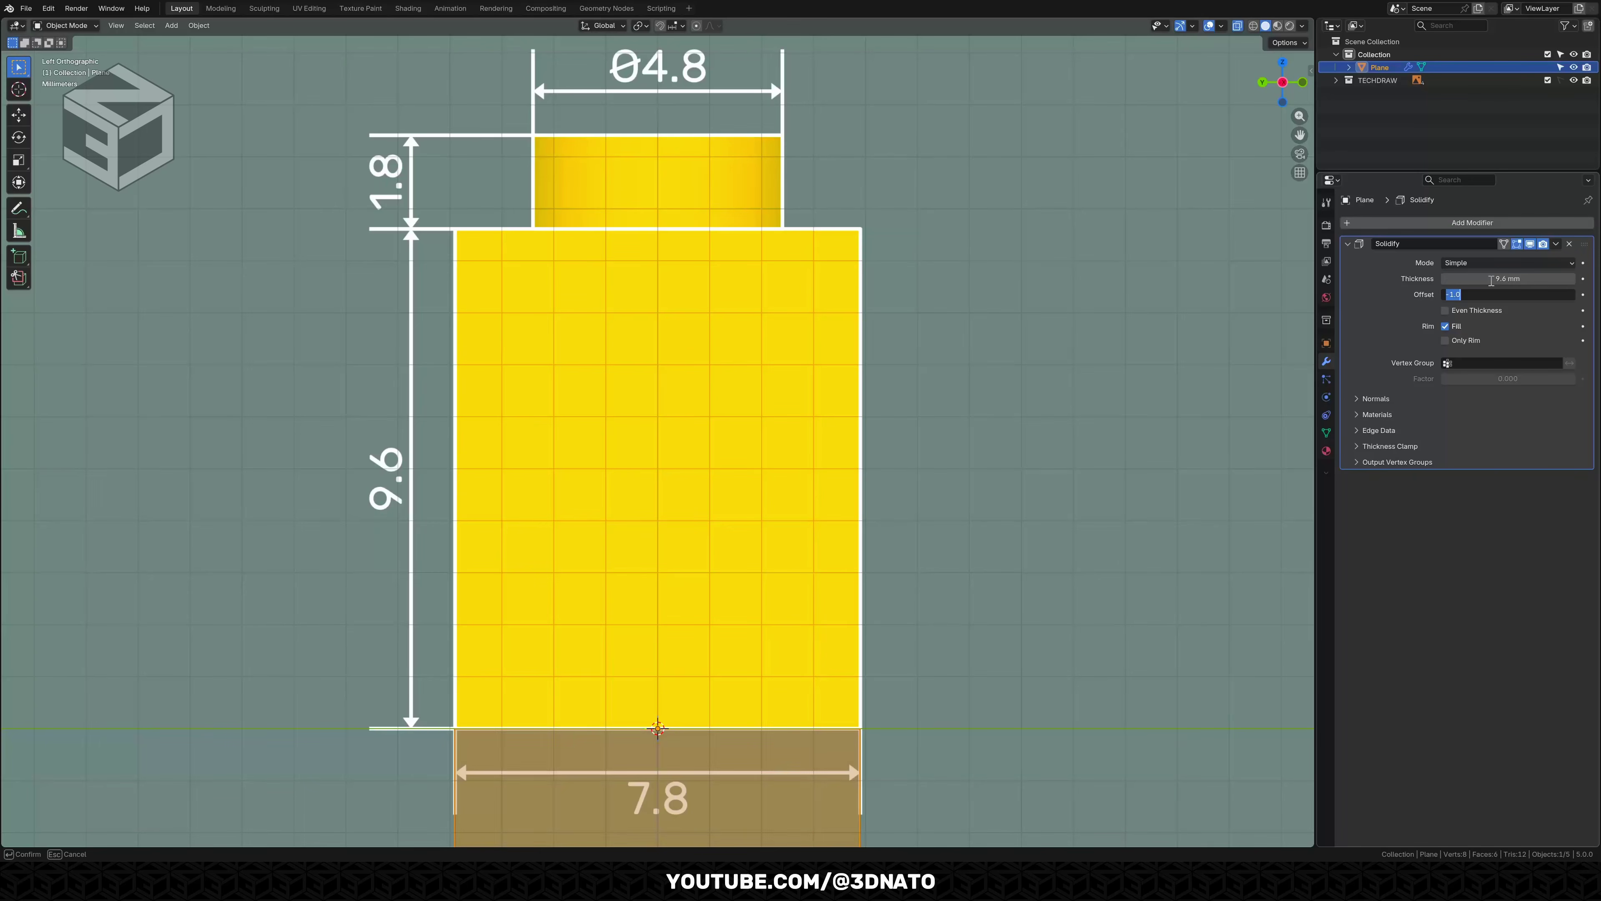
pyautogui.write('1')
pyautogui.press('Return')
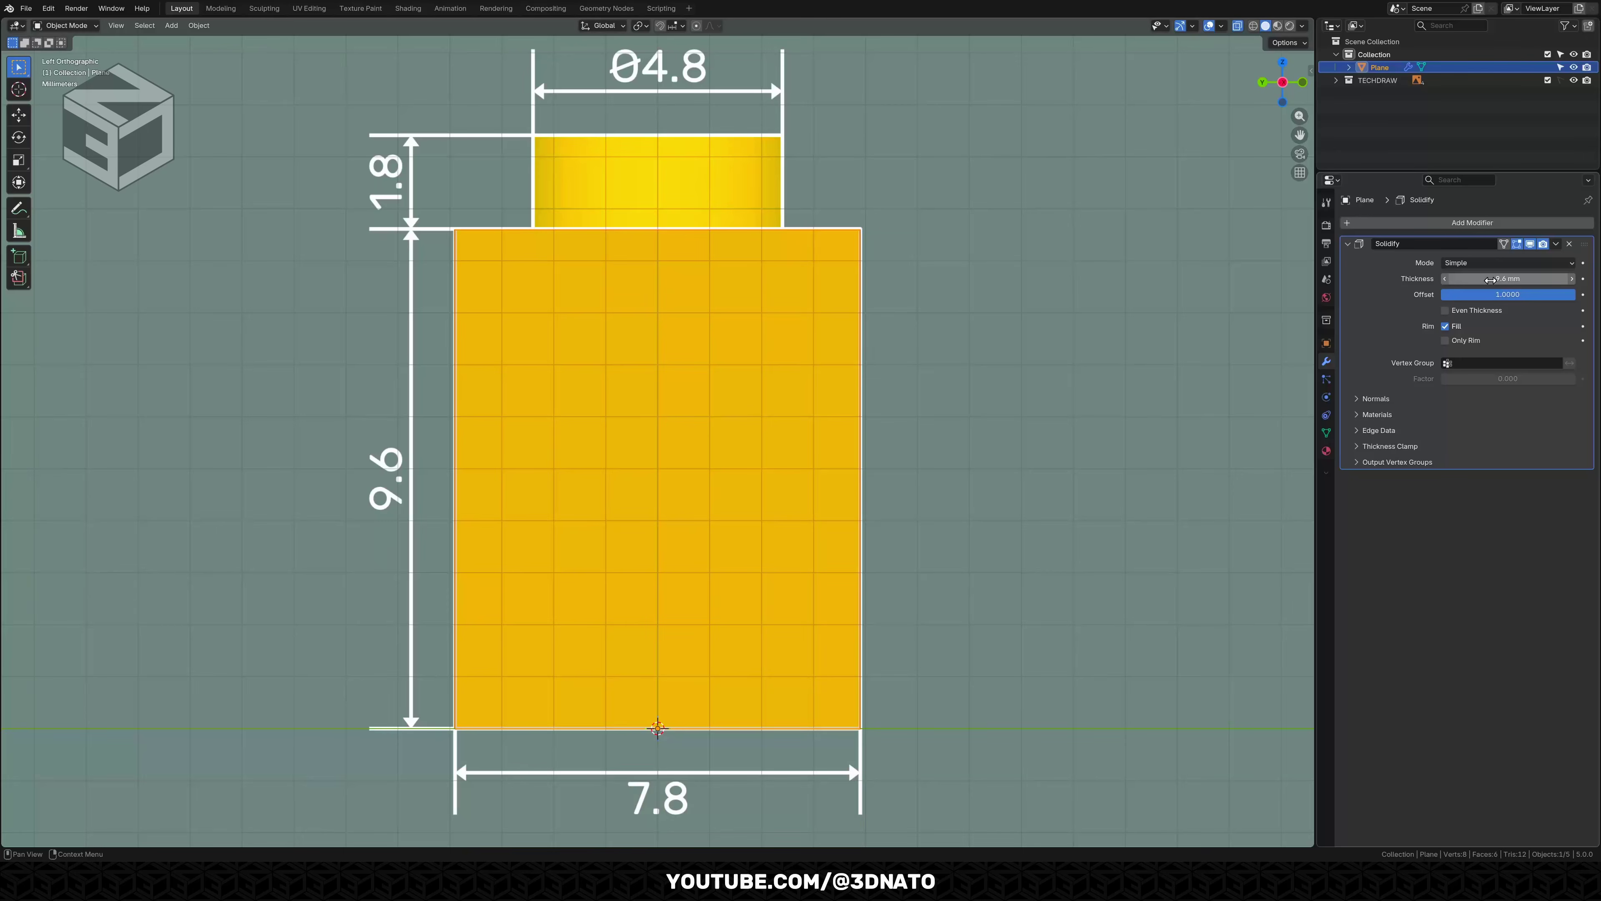
# Rename the solidified plane LEGO BRICK 1X1 and hide it in the viewport.
pyautogui.doubleClick(1381, 67)
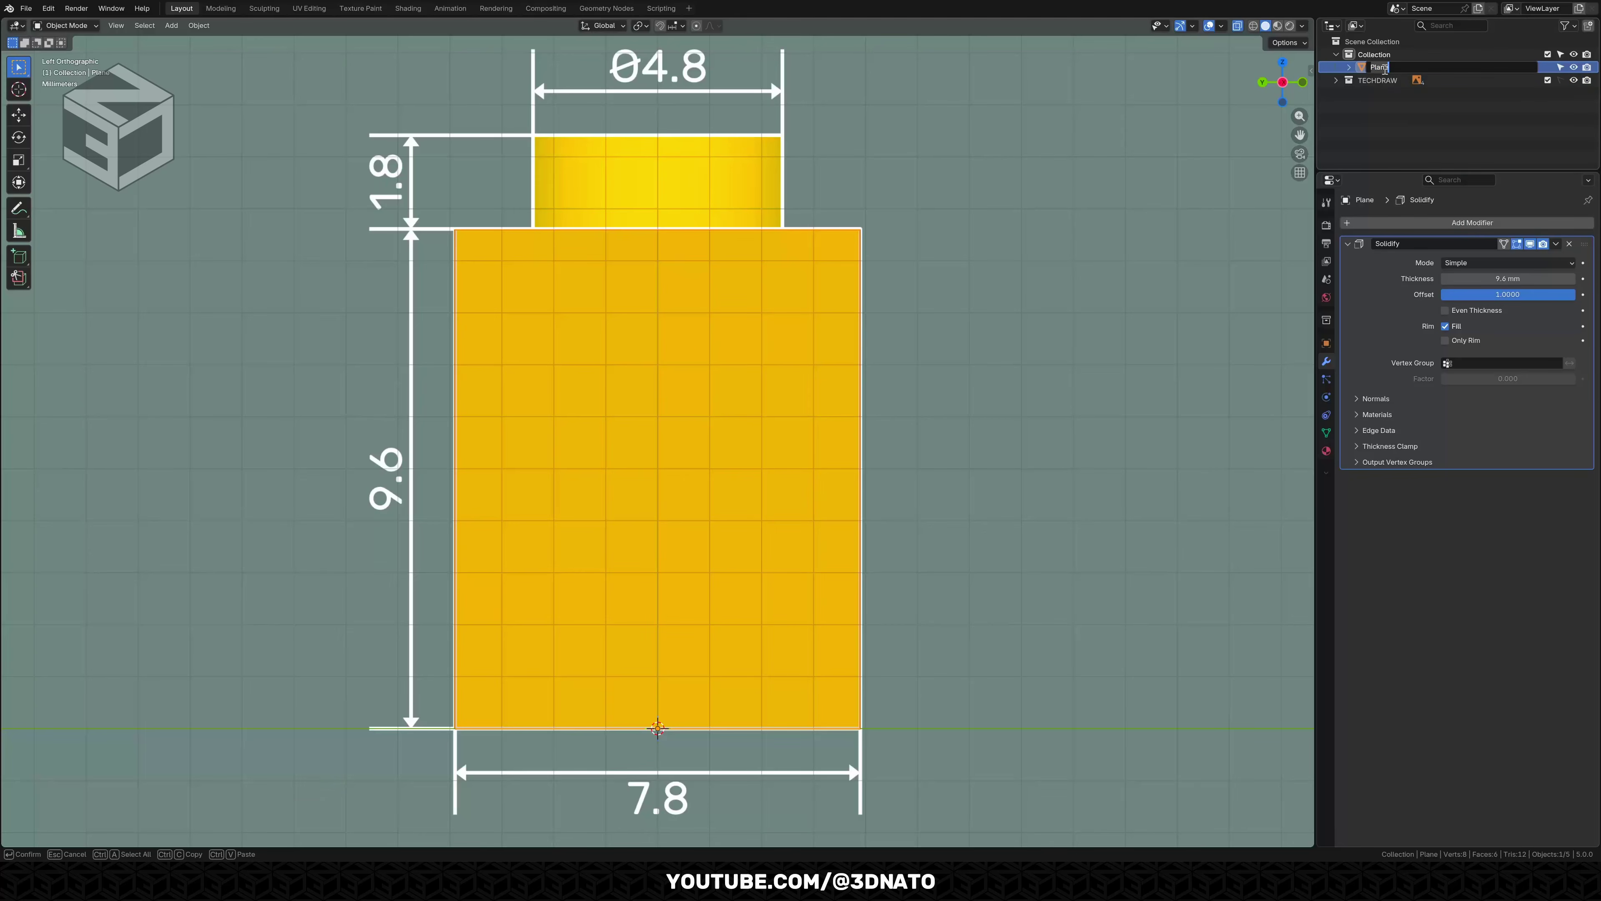
pyautogui.write('LEGO BRICK 1X1')
pyautogui.press('Return')
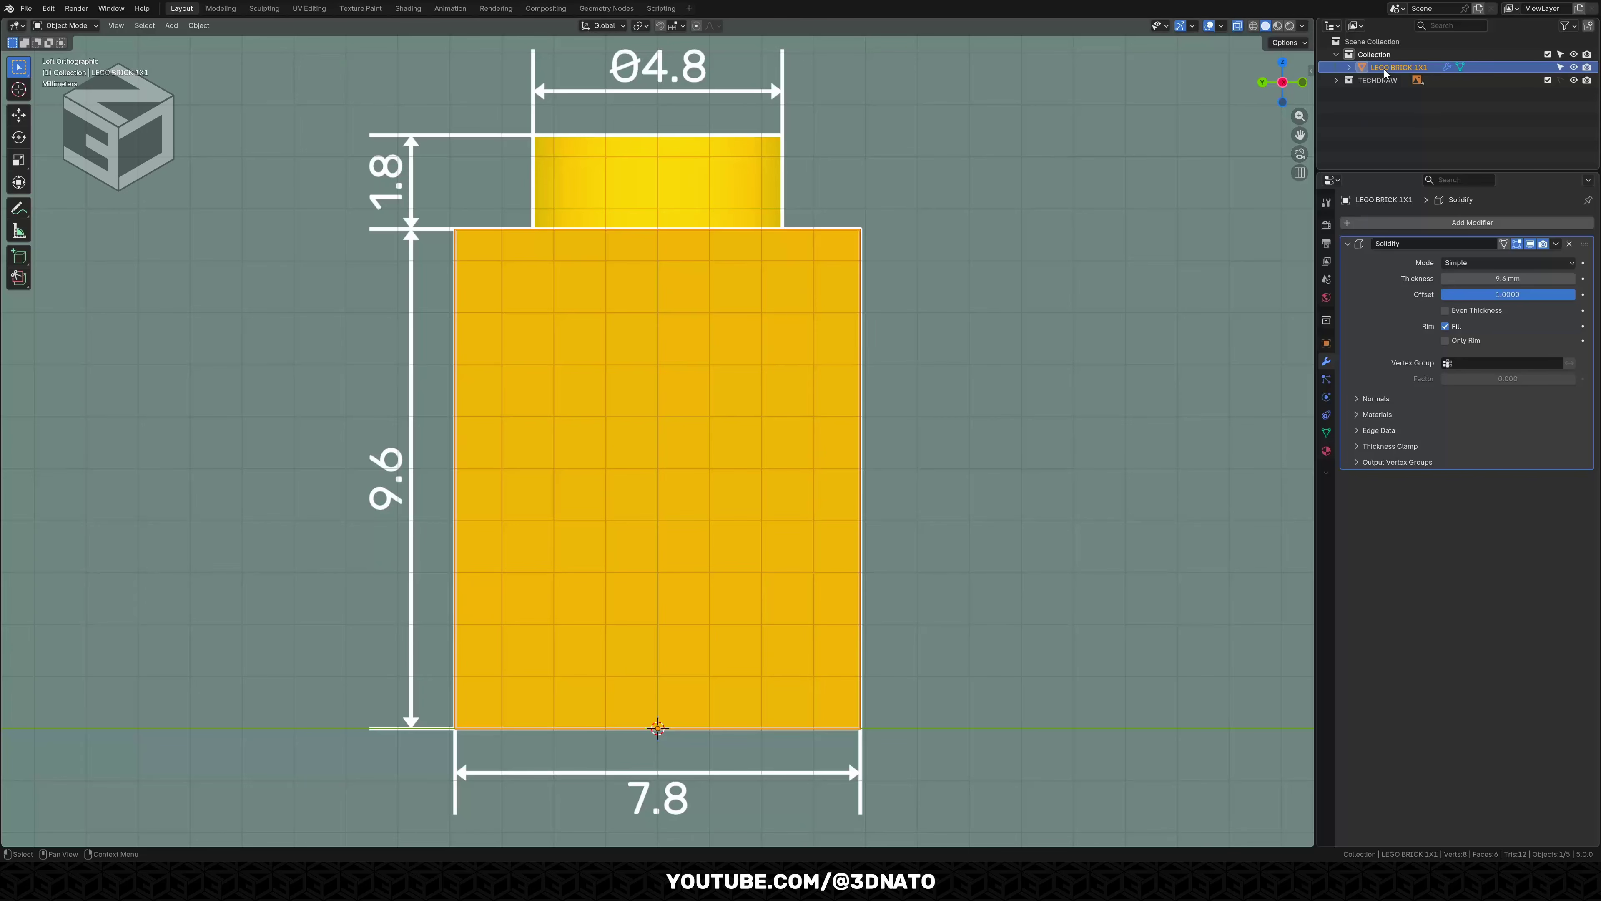
pyautogui.click(1573, 67)
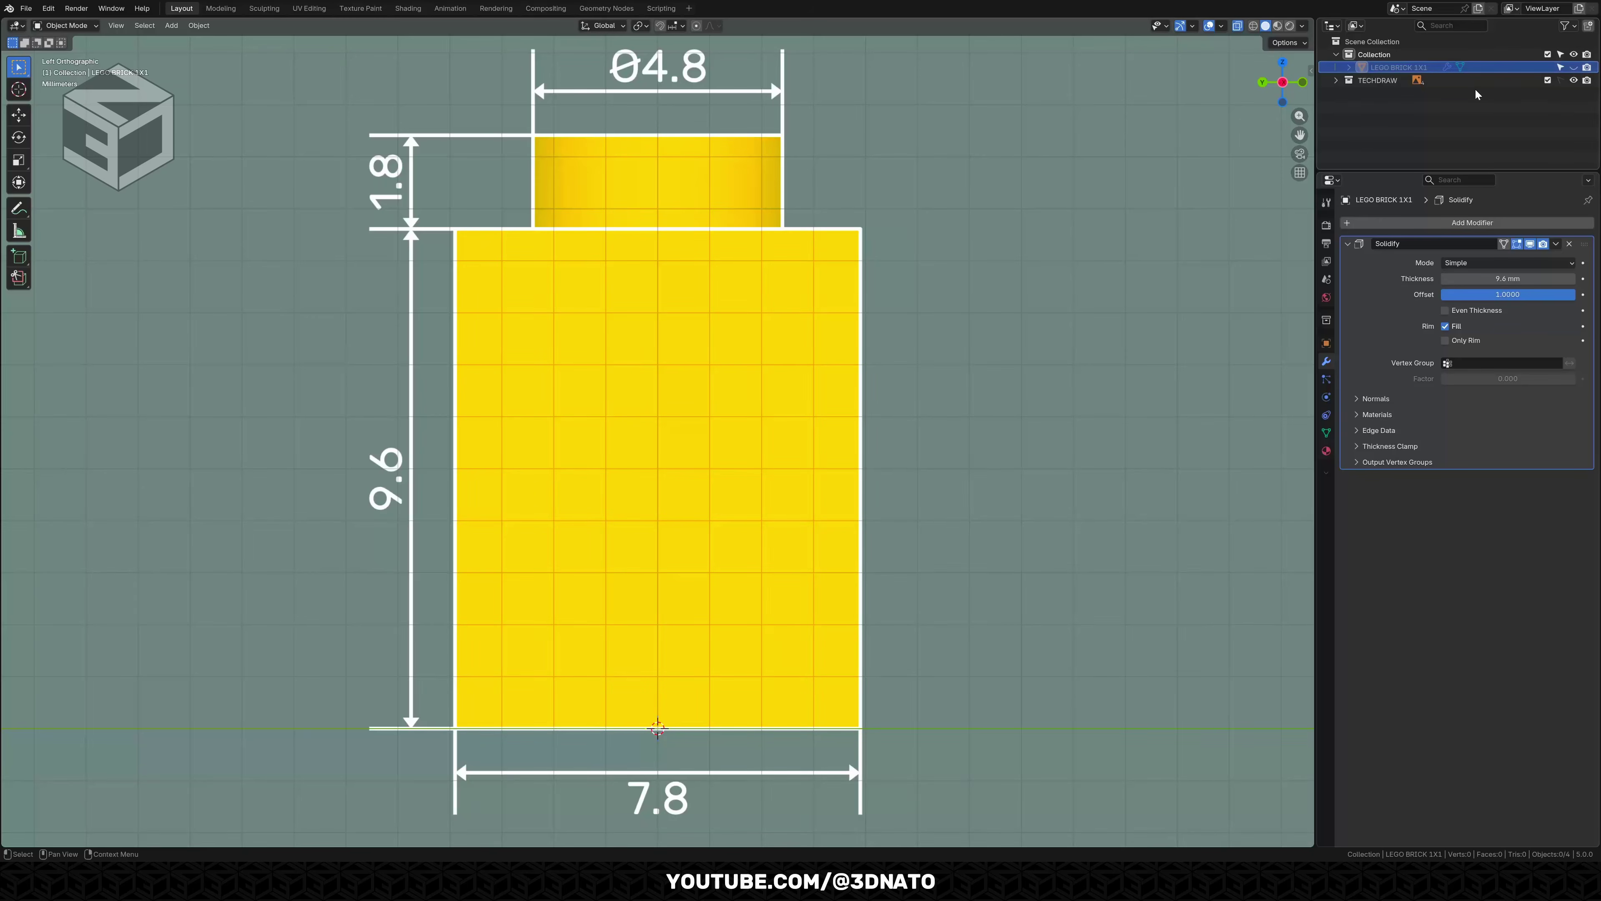
# Set the 3D cursor's Z location to 9.6 mm, at the top face of the brick body.
pyautogui.press('n')
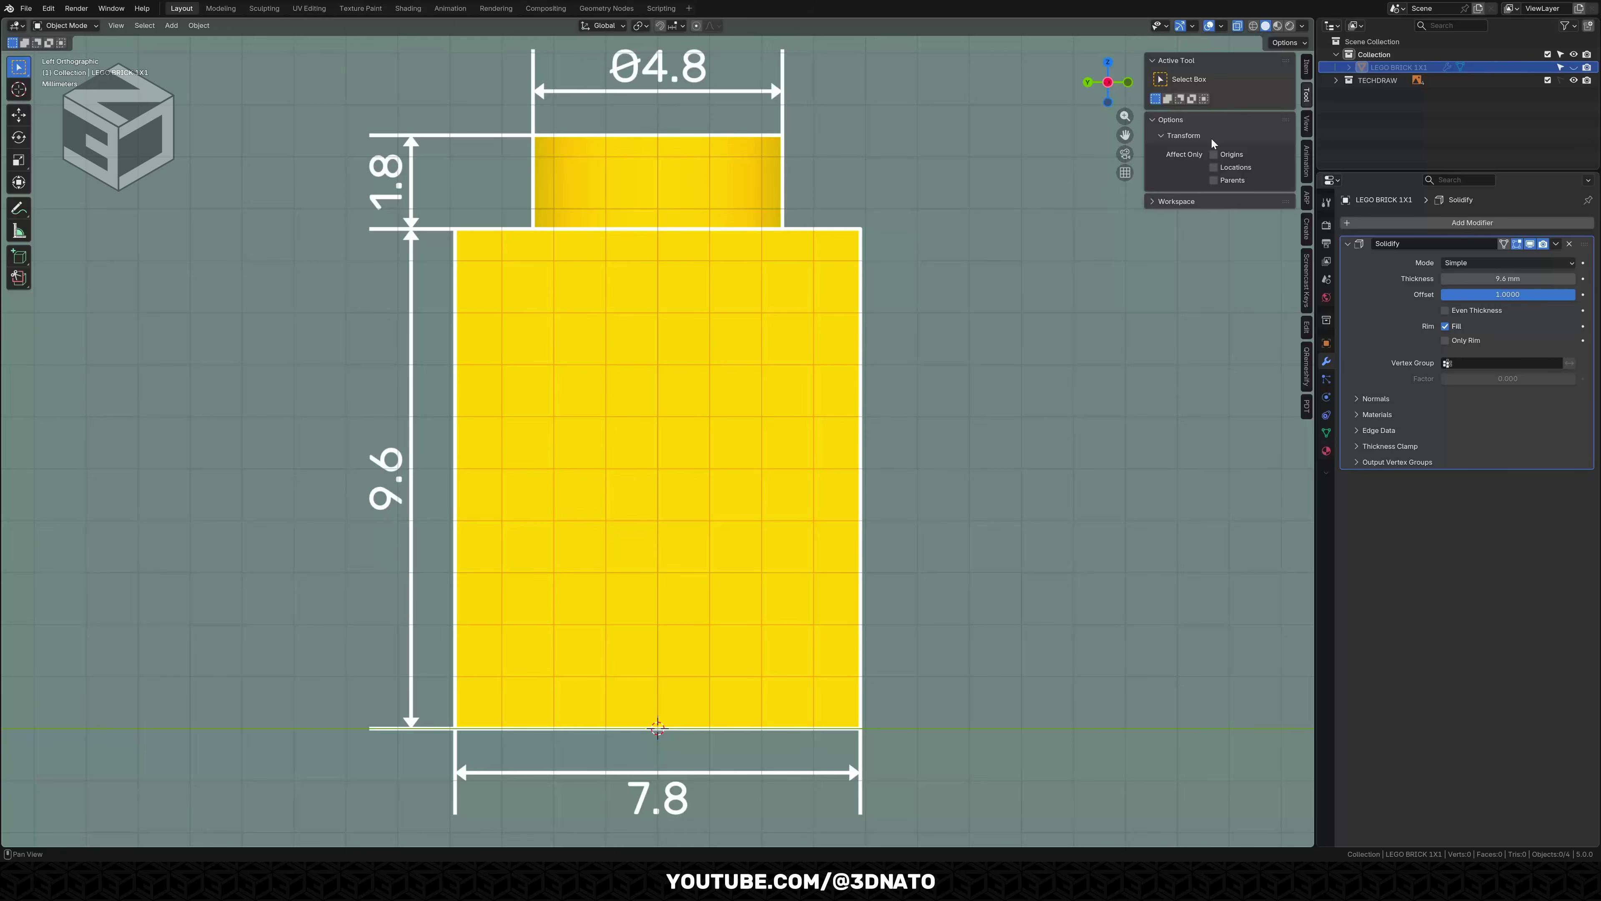
pyautogui.click(1307, 124)
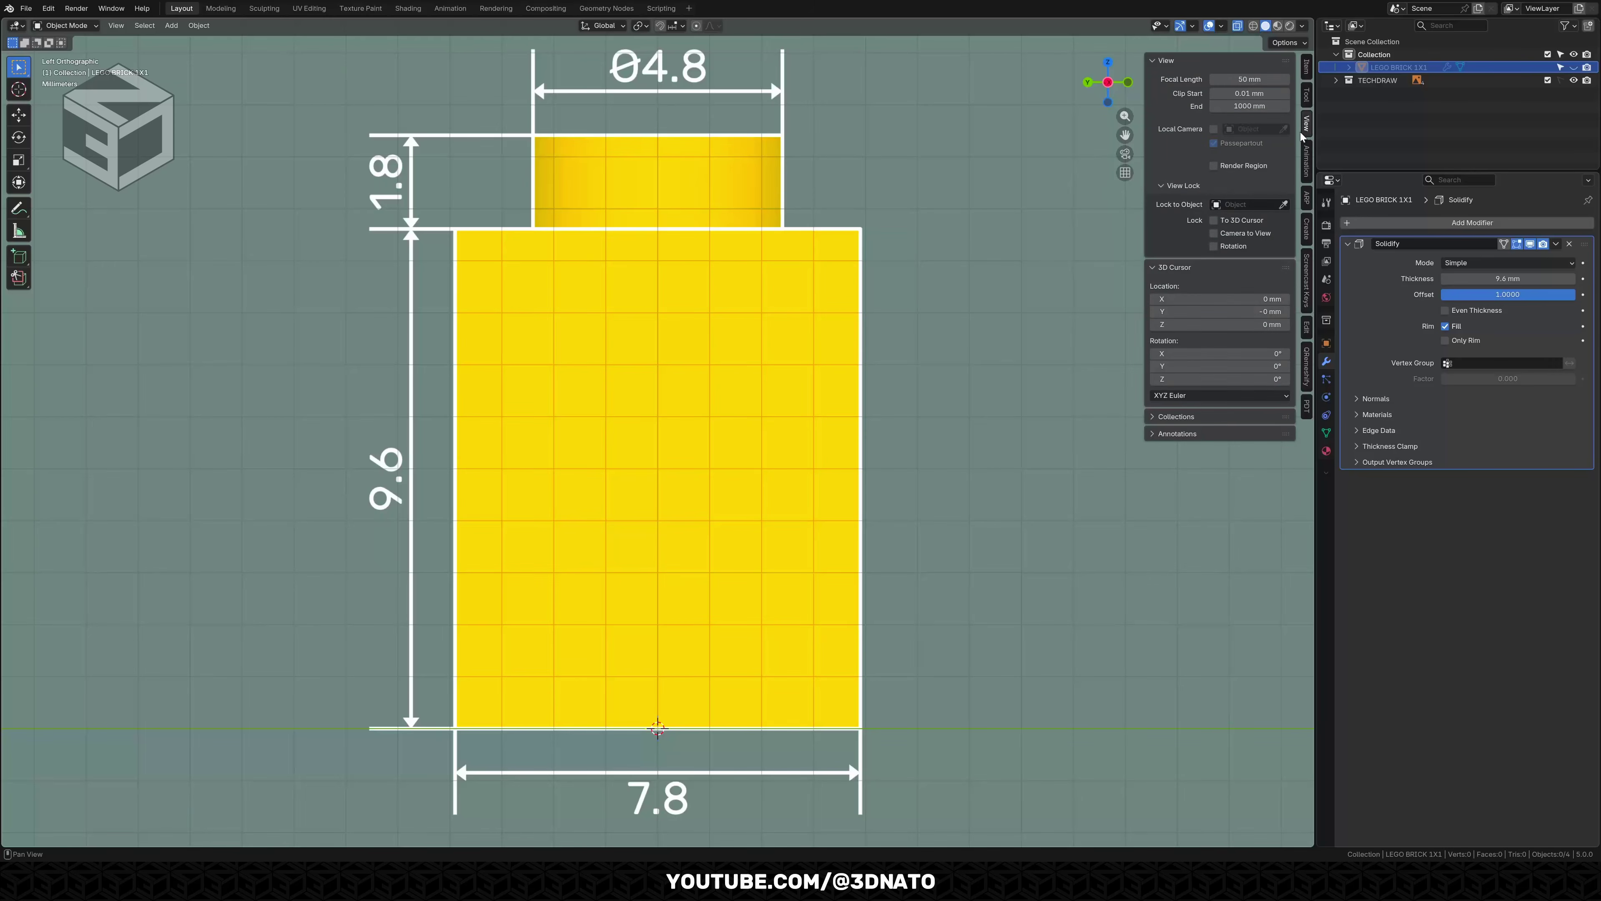
pyautogui.click(1235, 325)
pyautogui.write('9.6')
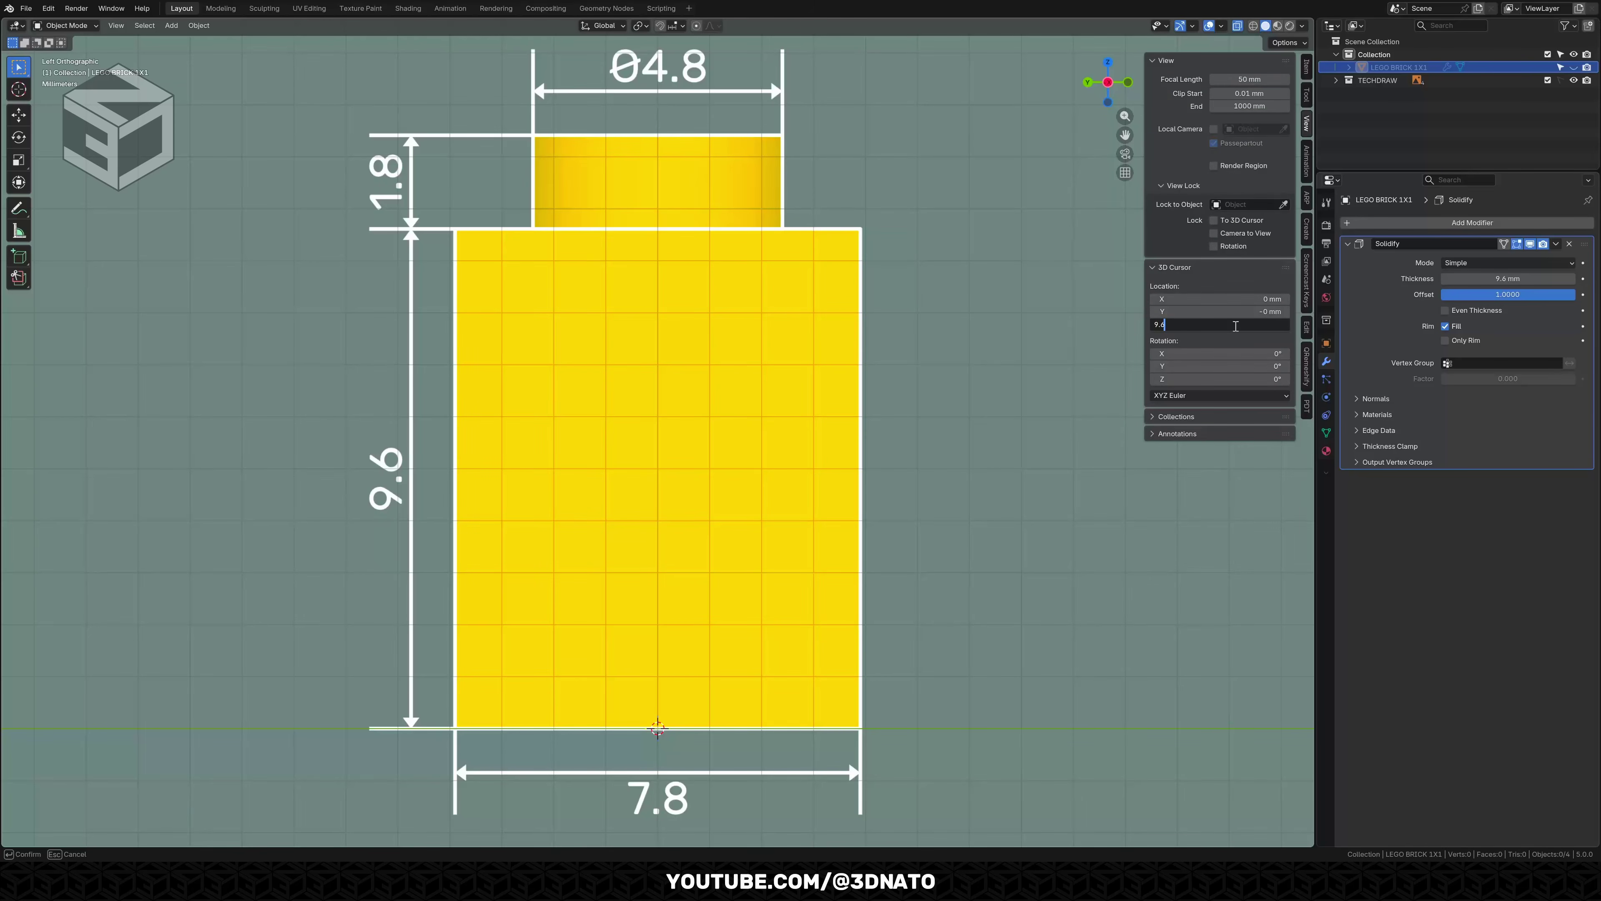
pyautogui.press('Return')
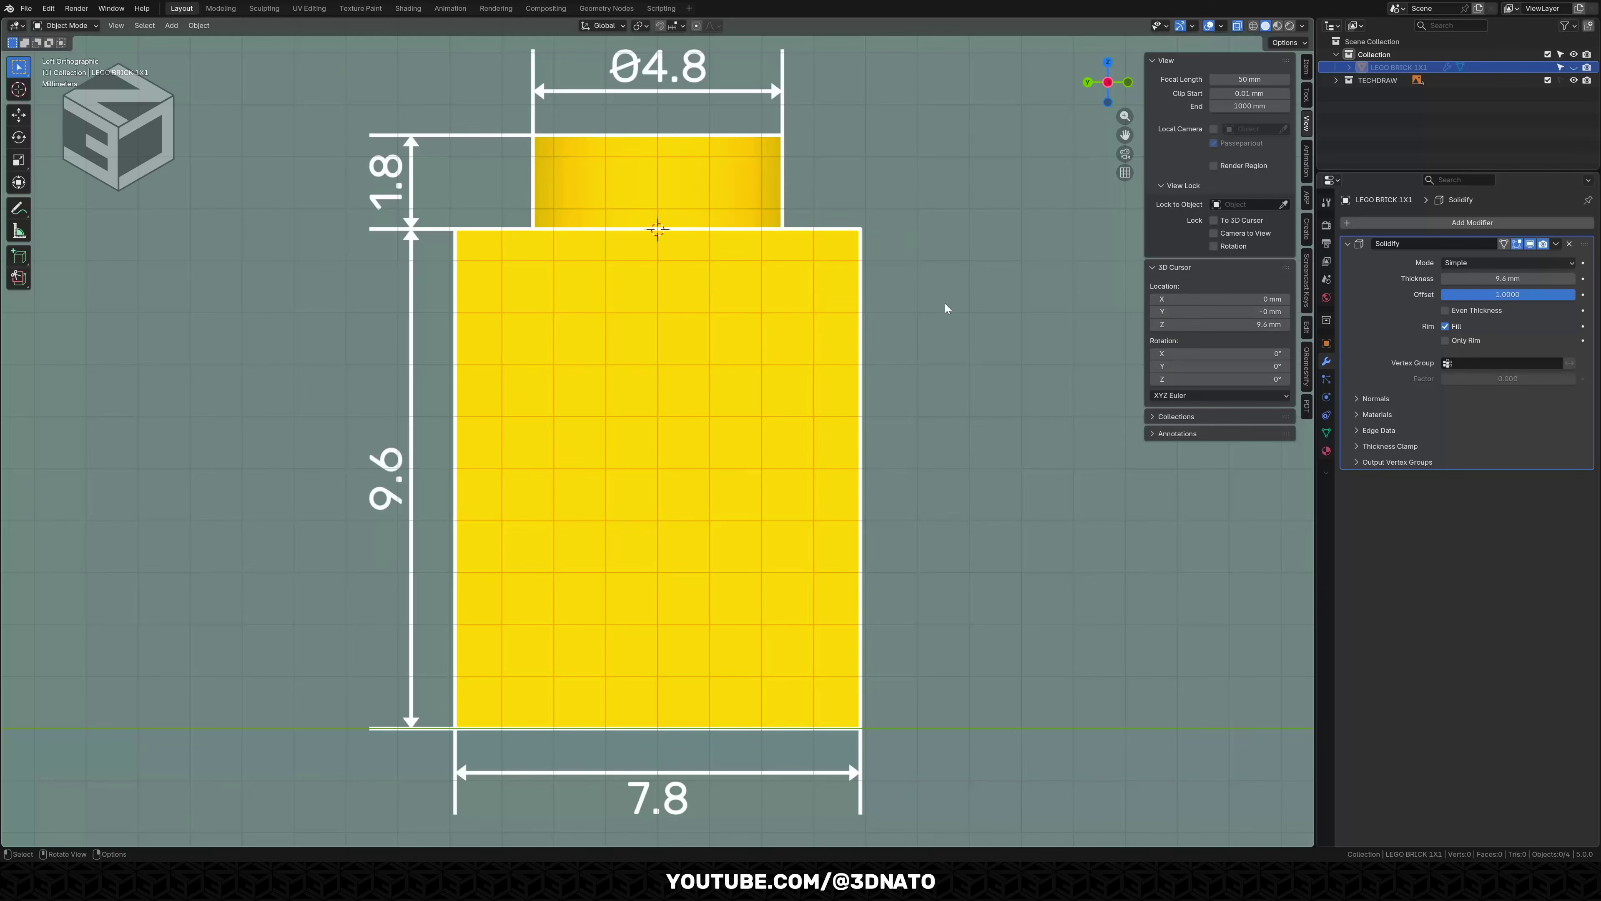
# Add a cylinder at the 3D cursor with 64 vertices, a radius of 4.8/2 mm and a depth of 1.8*2 mm.
pyautogui.hotkey('shift', 'a')
pyautogui.moveTo(929, 304)
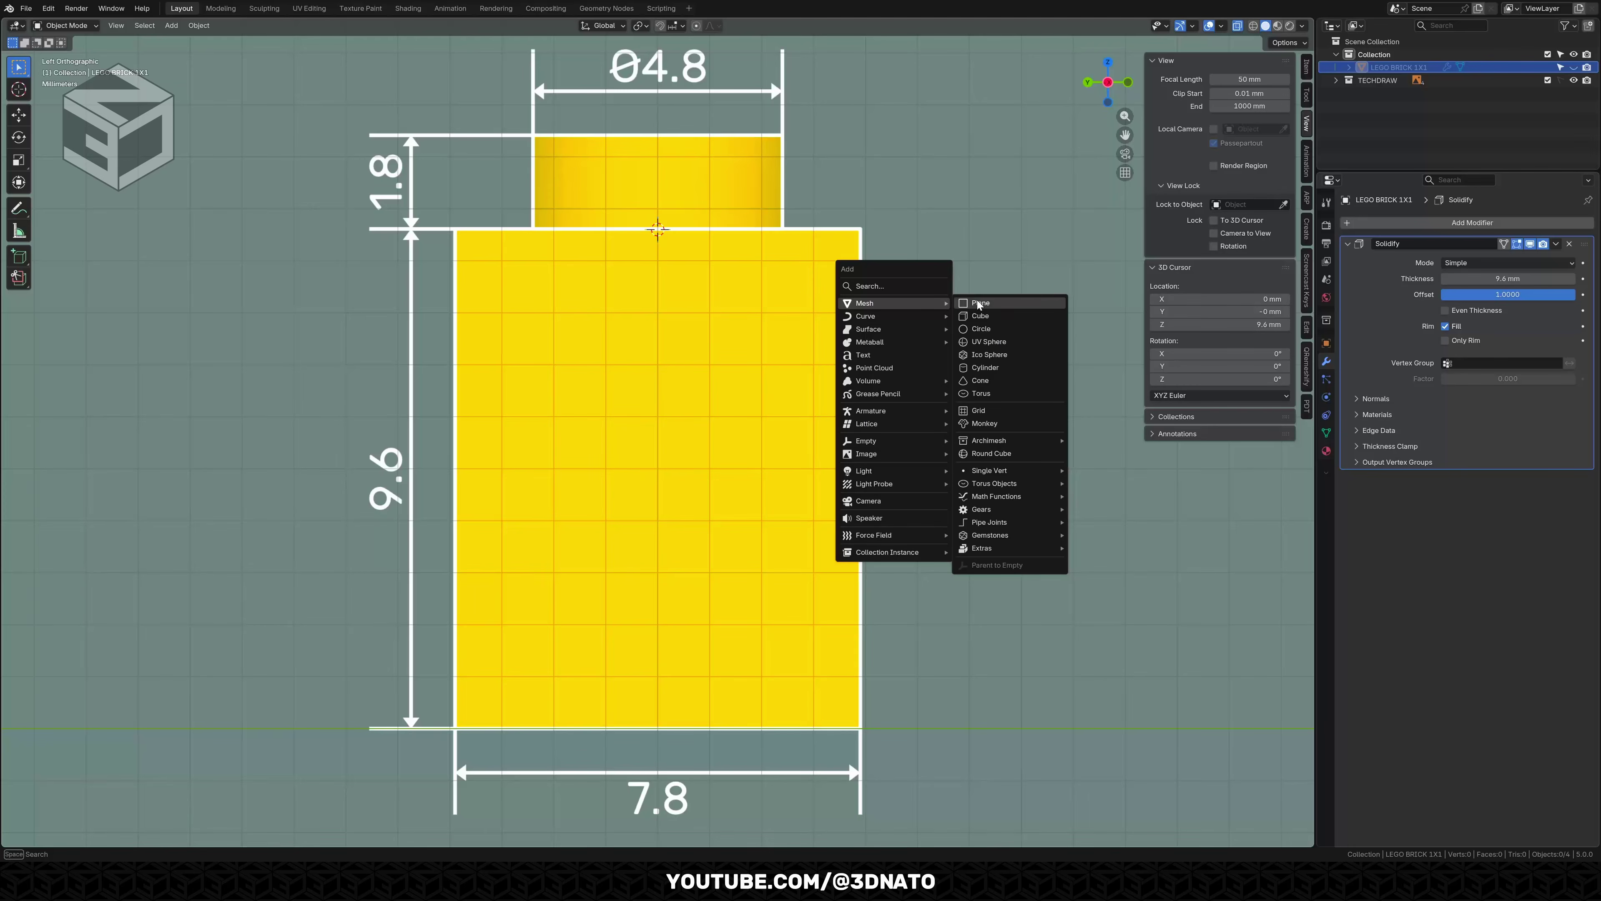
pyautogui.click(980, 368)
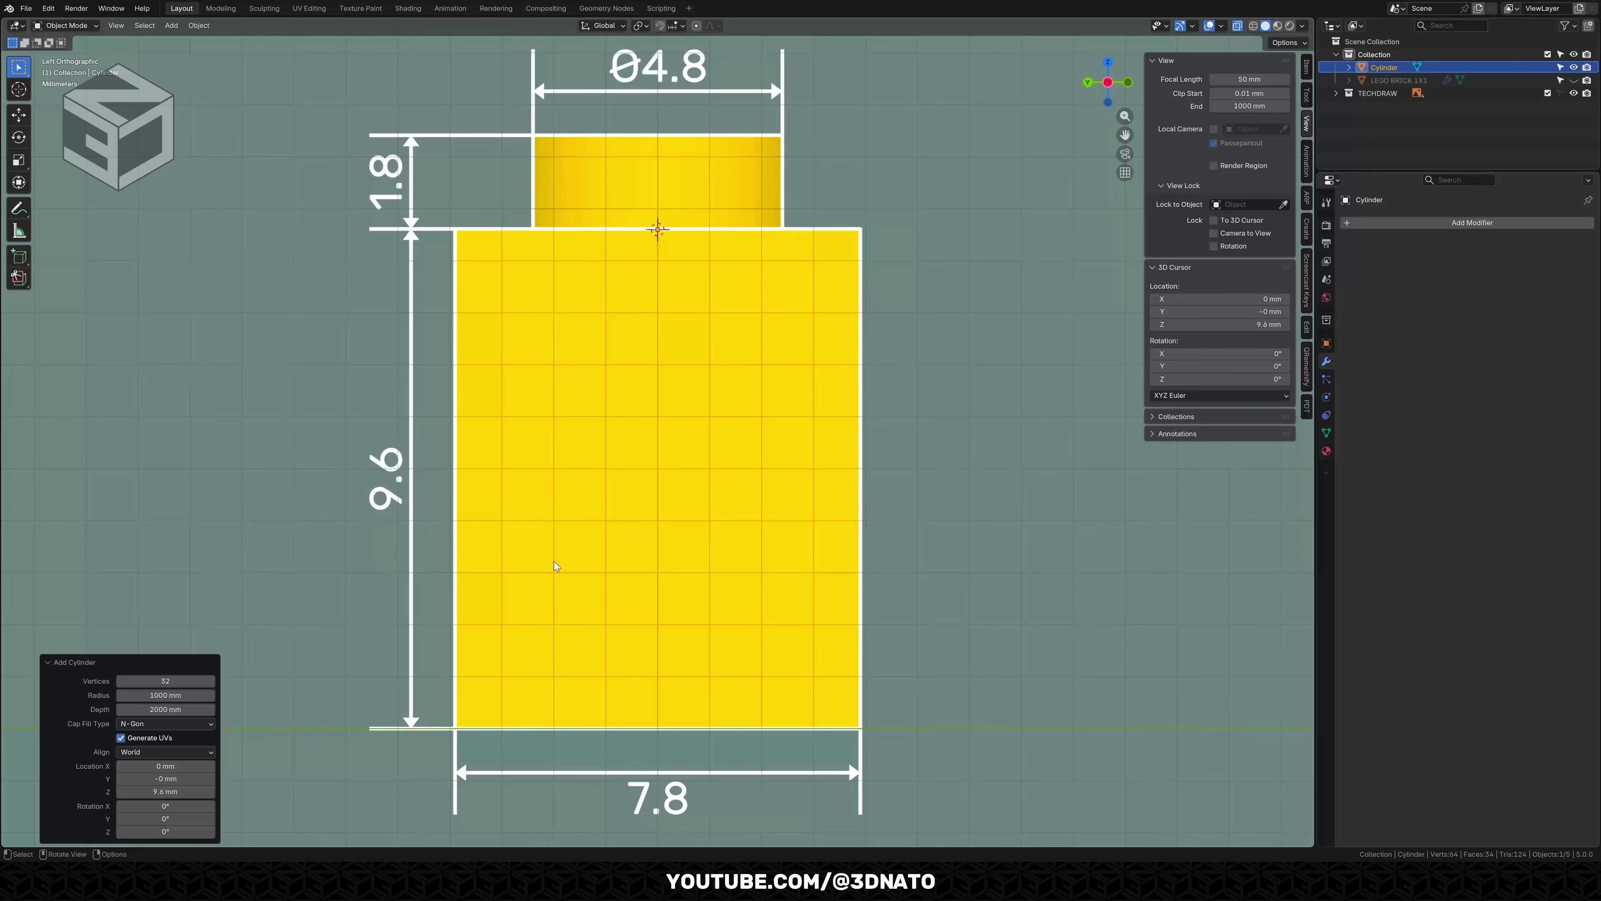
pyautogui.doubleClick(183, 681)
pyautogui.write('64')
pyautogui.press('Tab')
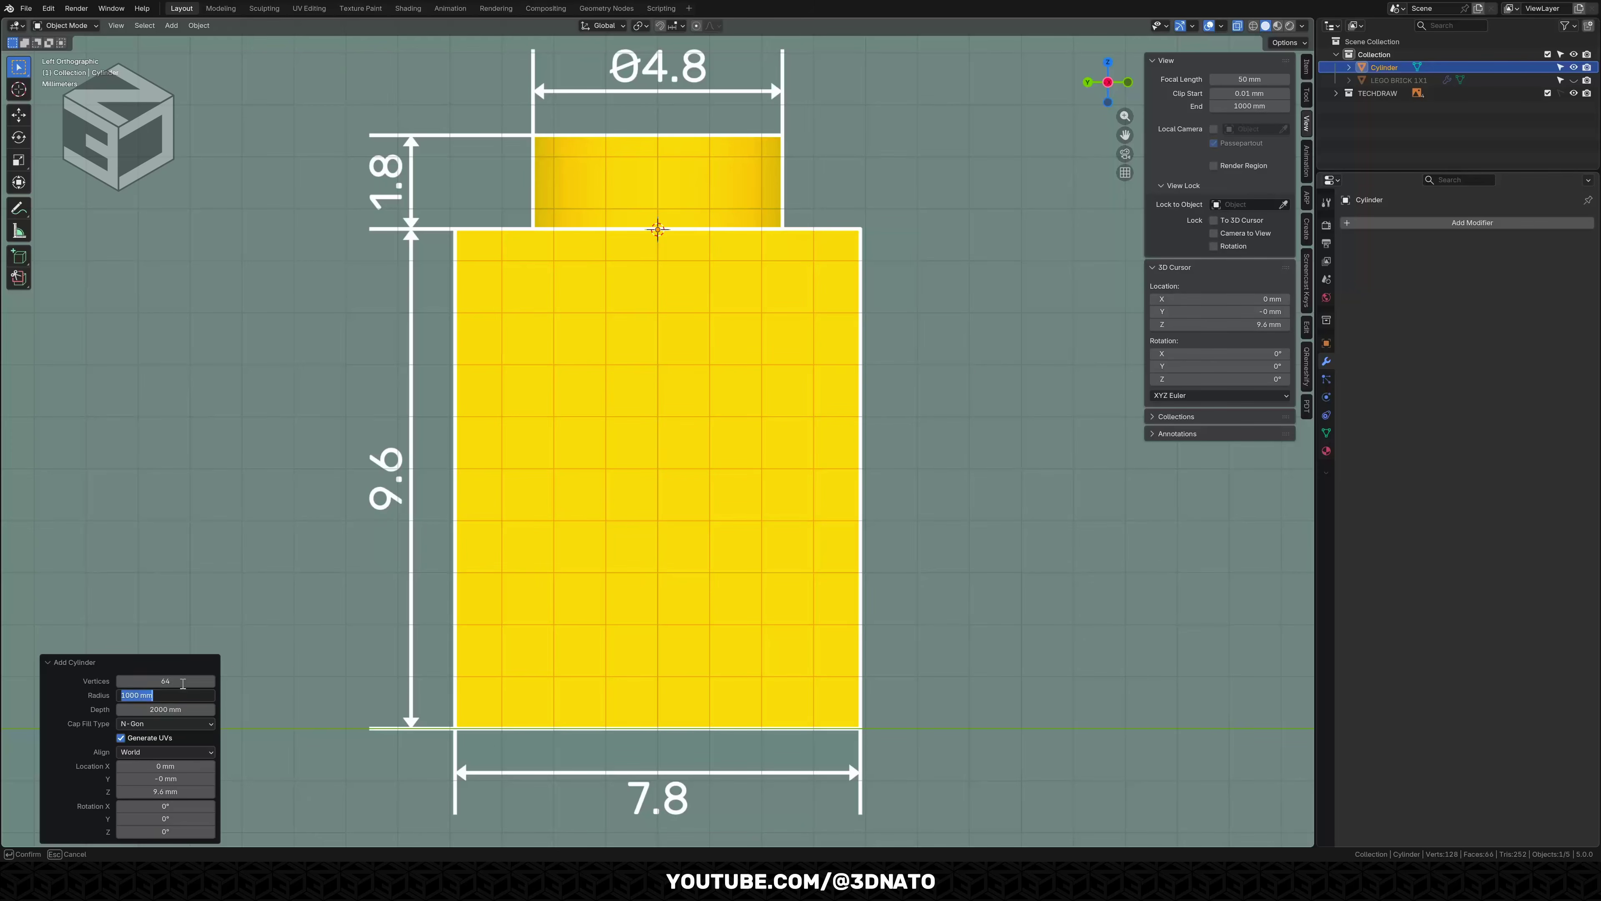
pyautogui.write('4.8/2')
pyautogui.press('Tab')
pyautogui.write('1')
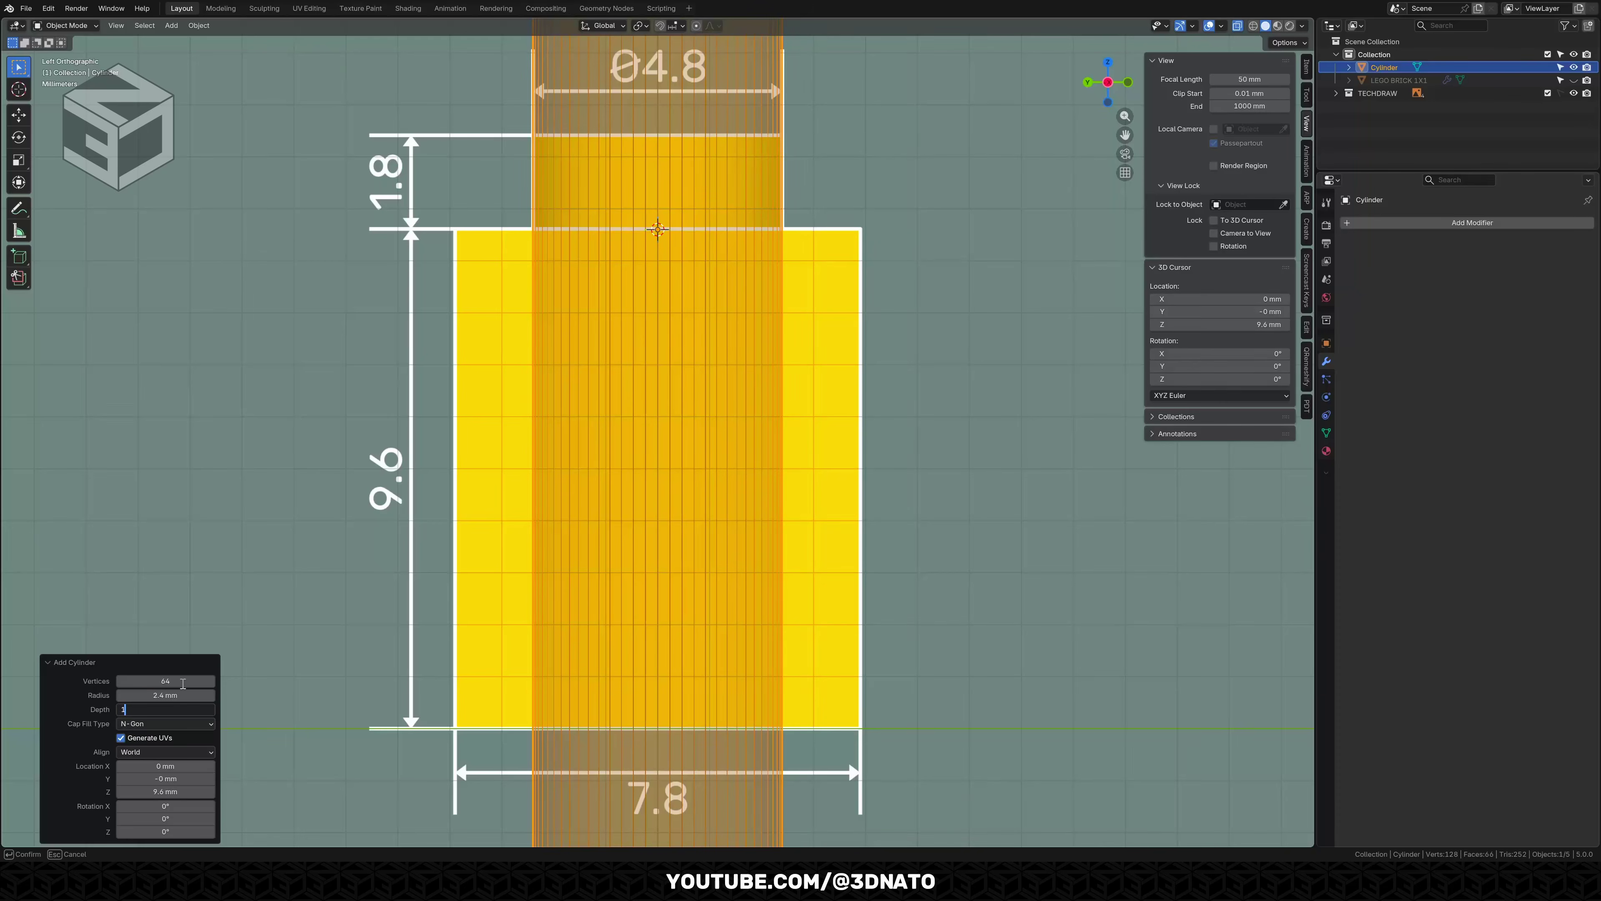
pyautogui.write('.8*2')
pyautogui.press('Return')
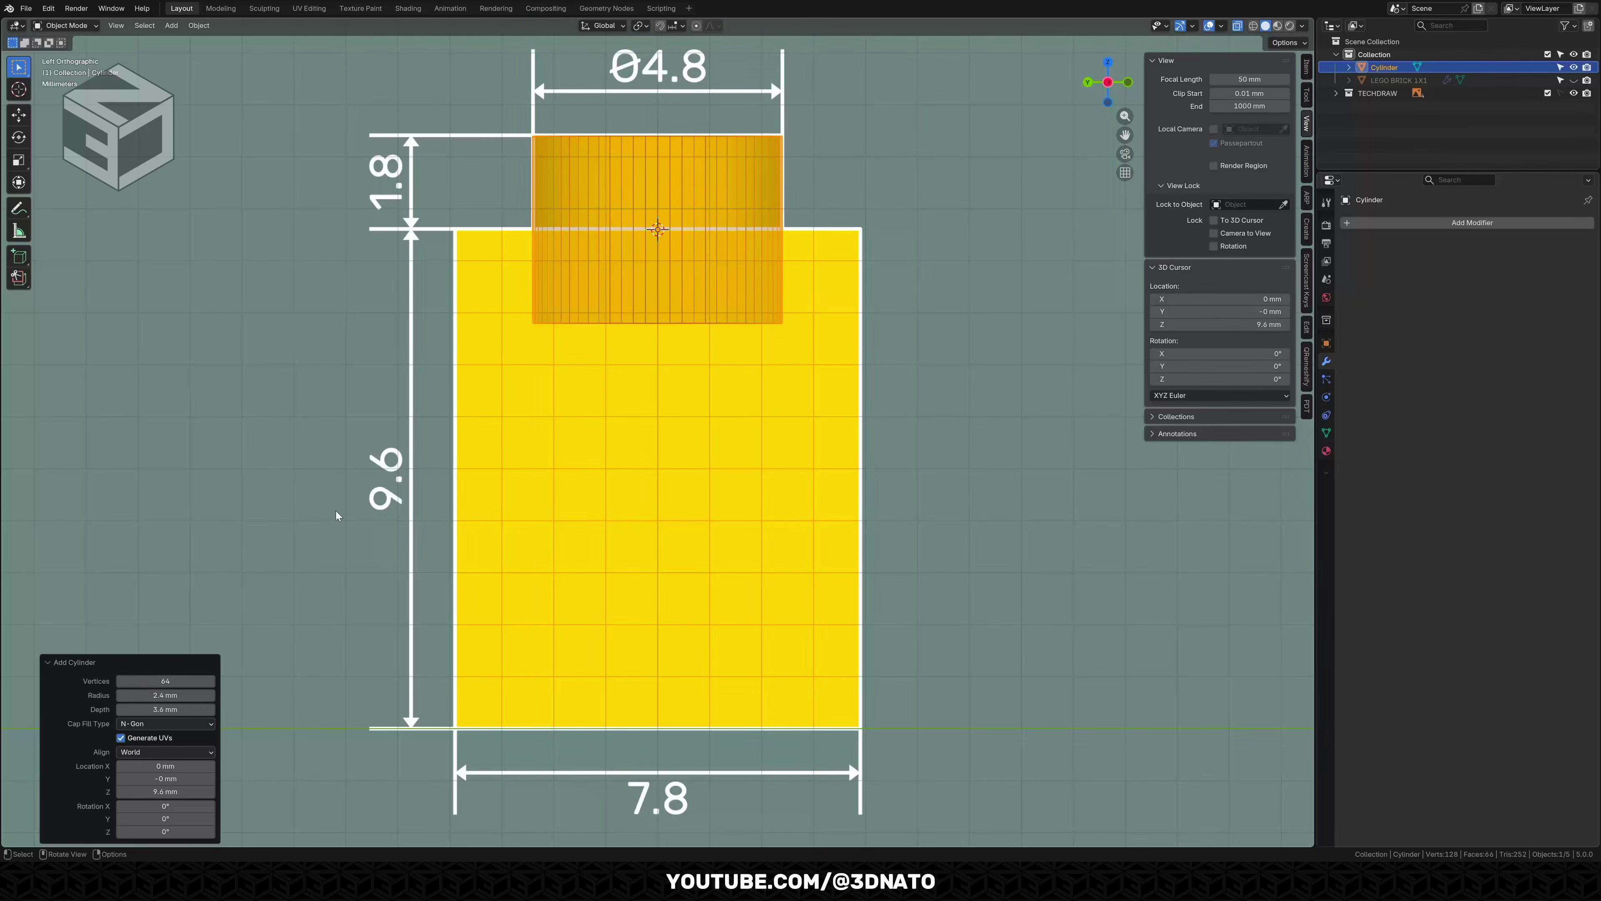
# Rename the stud cylinder STUD_UNION.
pyautogui.press('F2')
pyautogui.write('STUD_UNION')
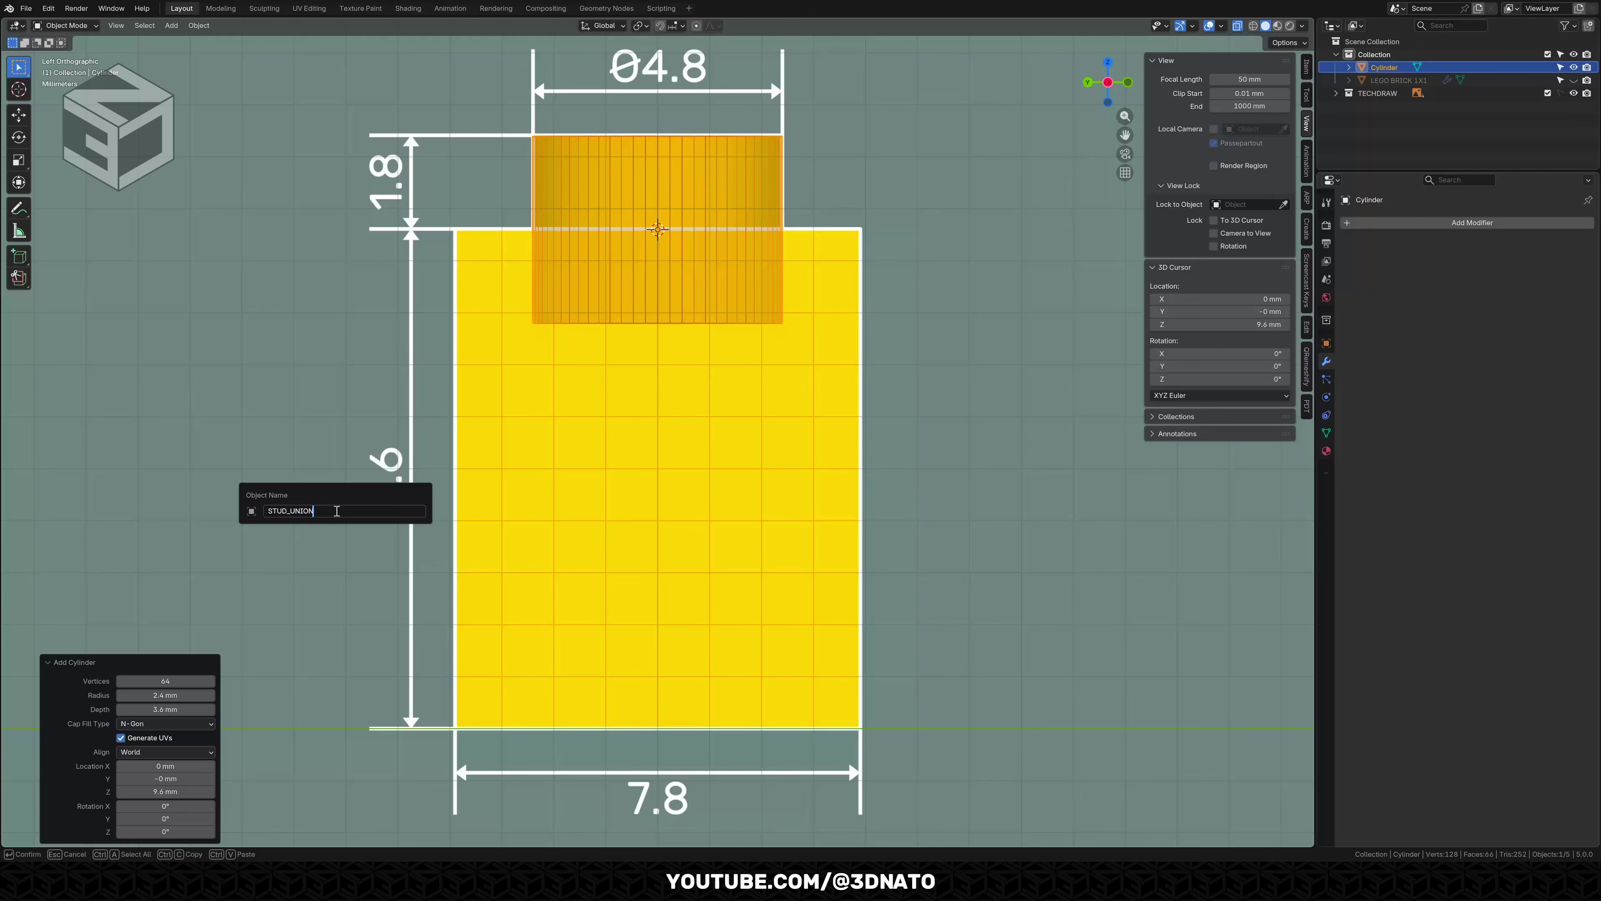
pyautogui.press('Return')
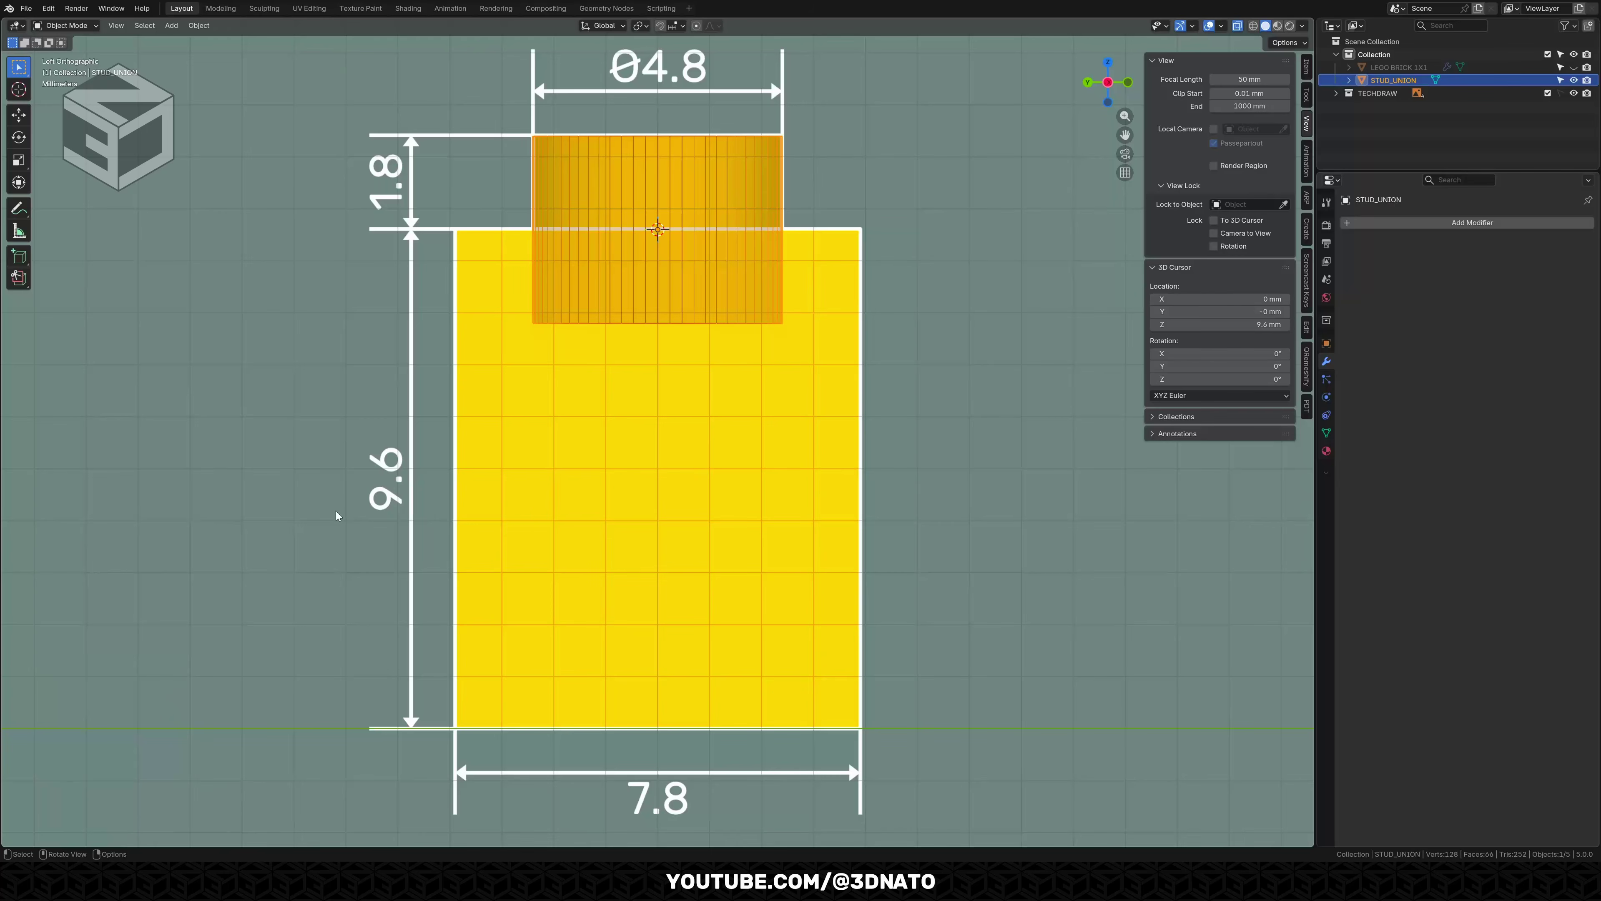
# Move the stud cylinder to a new collection named UNION and exclude that collection from the view layer.
pyautogui.press('m')
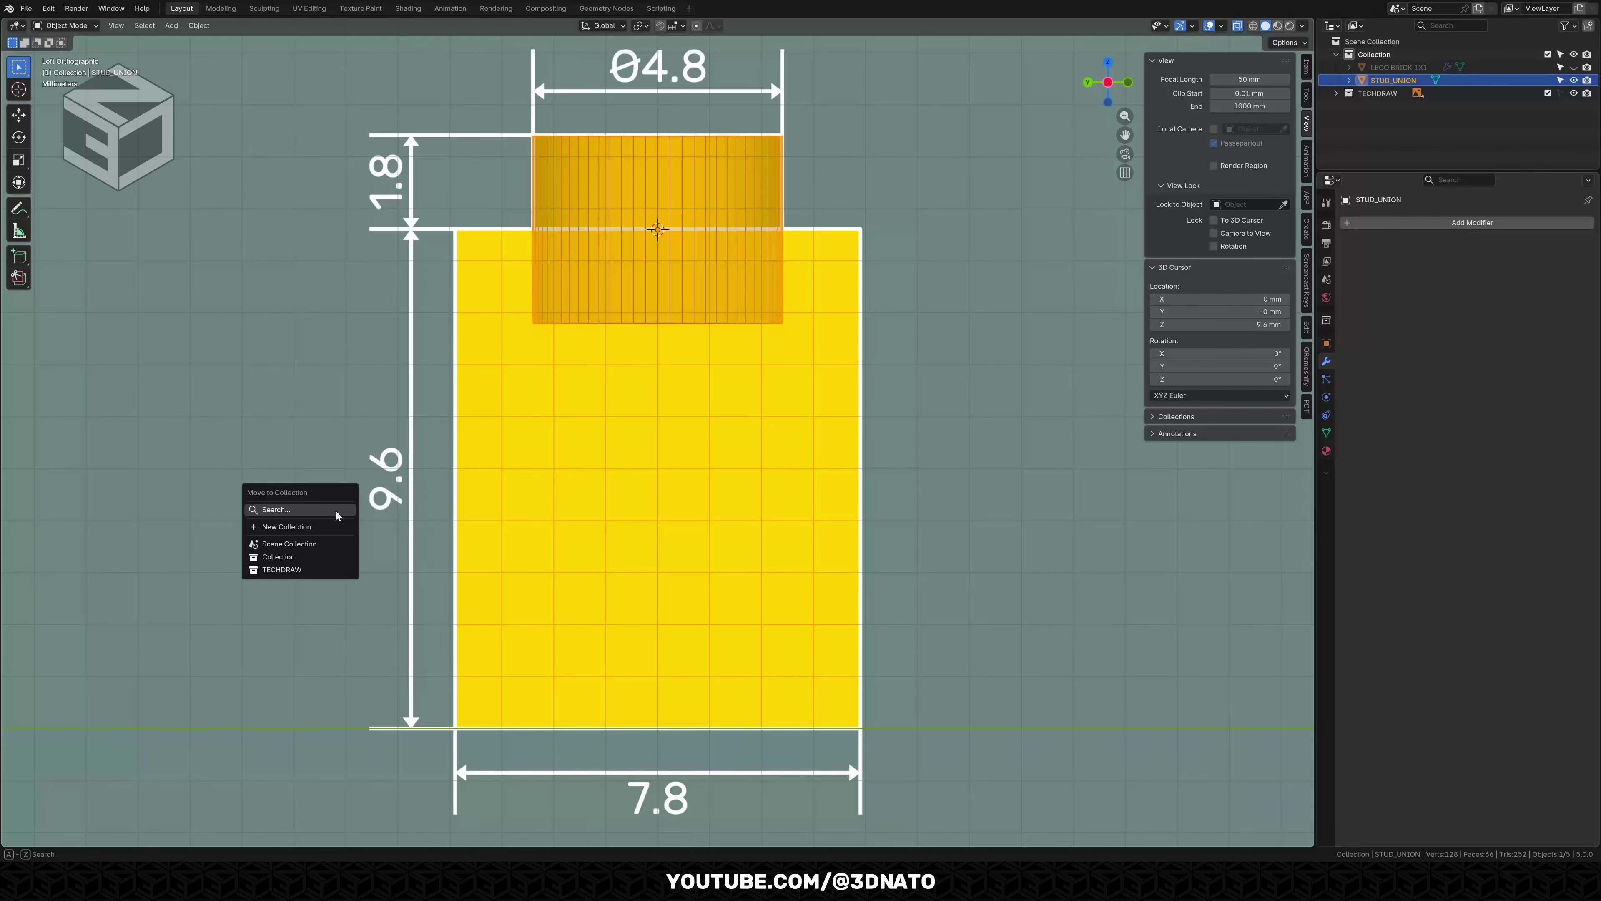
pyautogui.click(333, 526)
pyautogui.write('UNION')
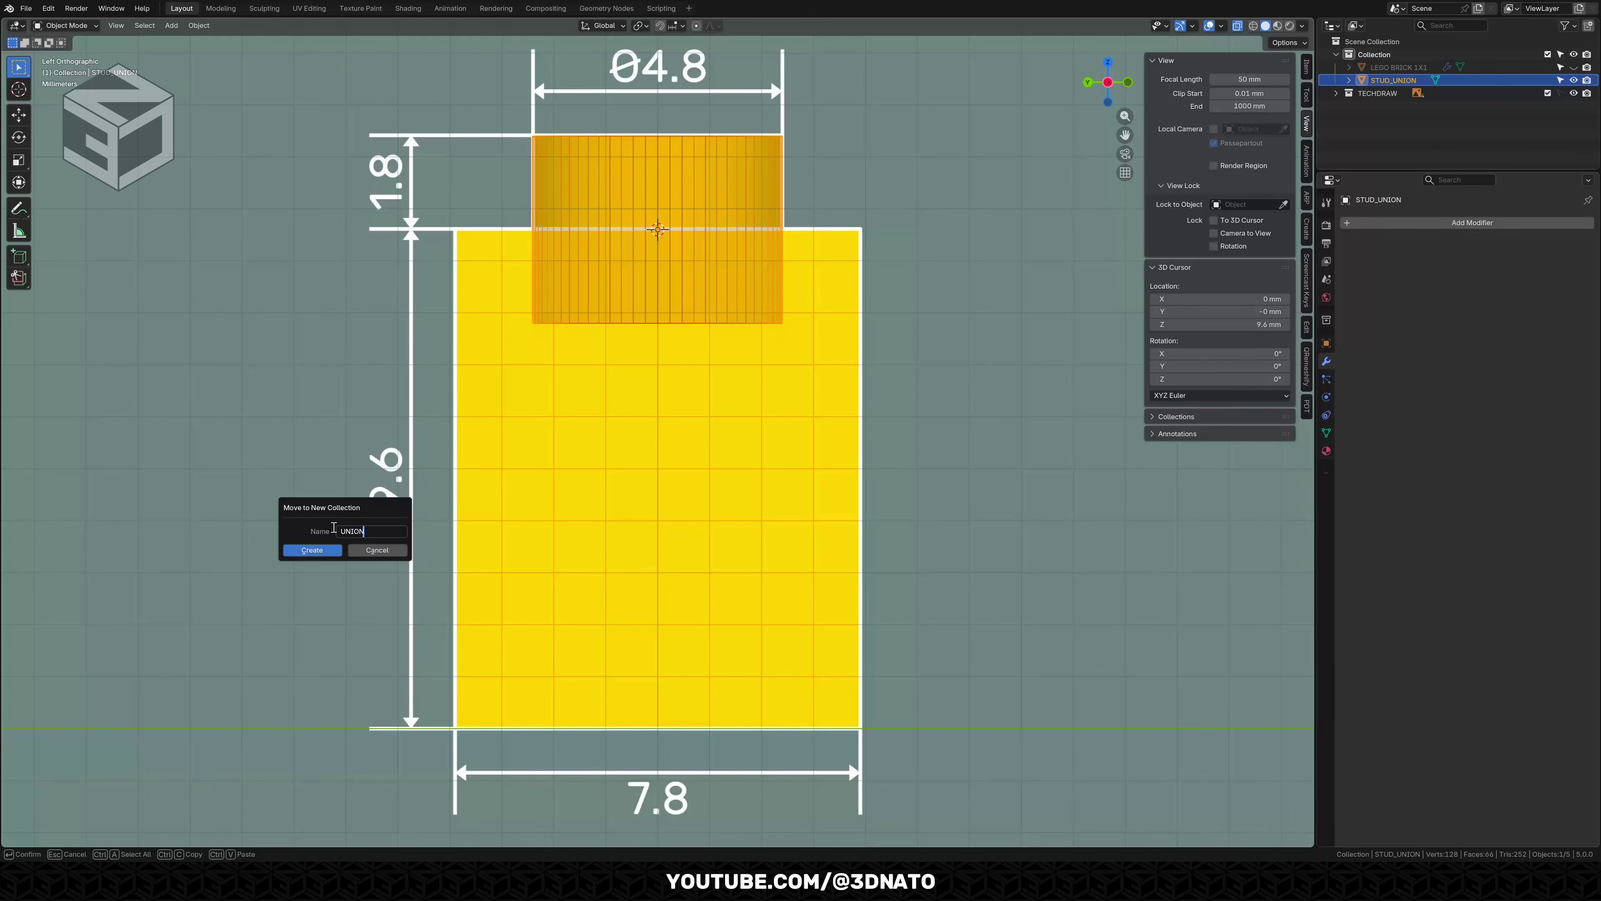
pyautogui.press('Return')
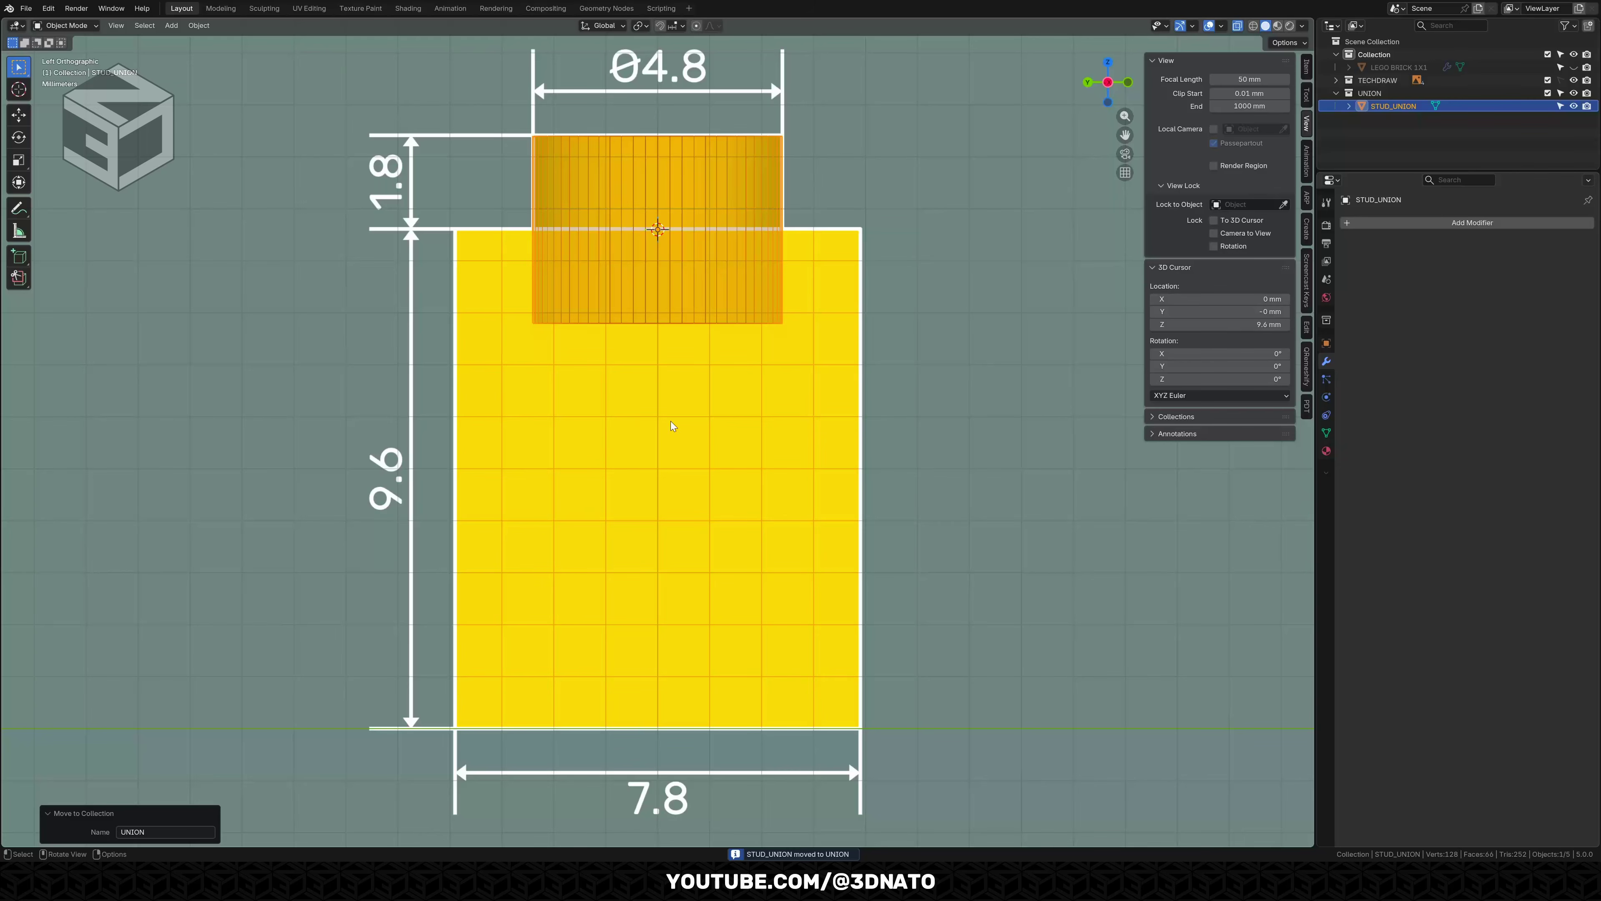
pyautogui.click(1547, 93)
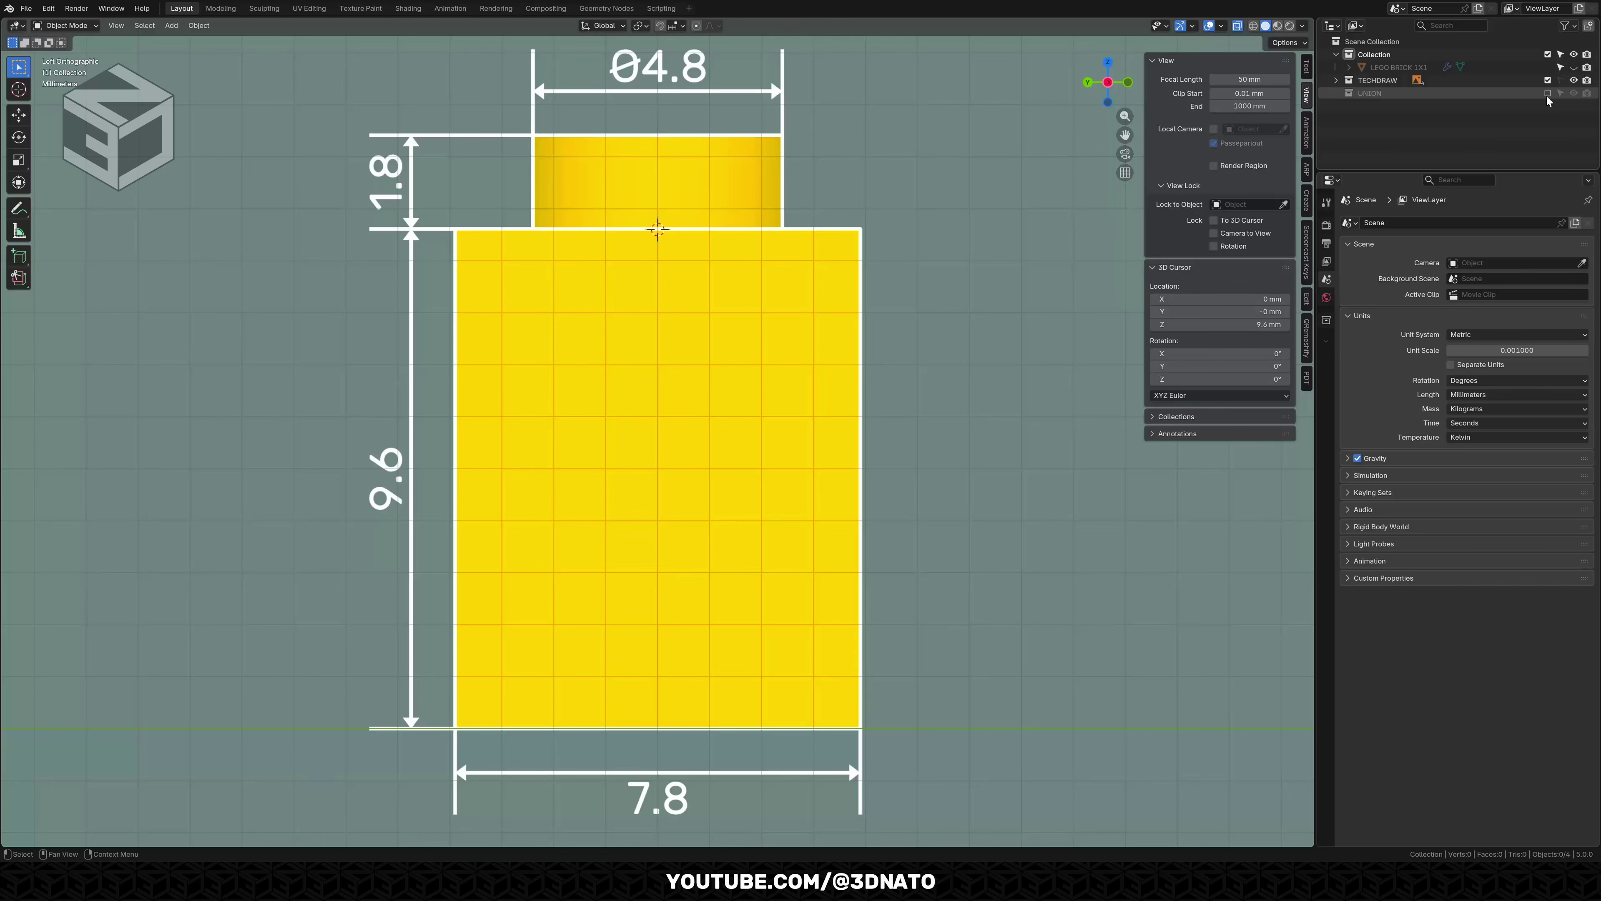
# Set the 3D cursor's Z location to 11.4 mm, at the top of the stud.
pyautogui.click(1245, 322)
pyautogui.write('11.4')
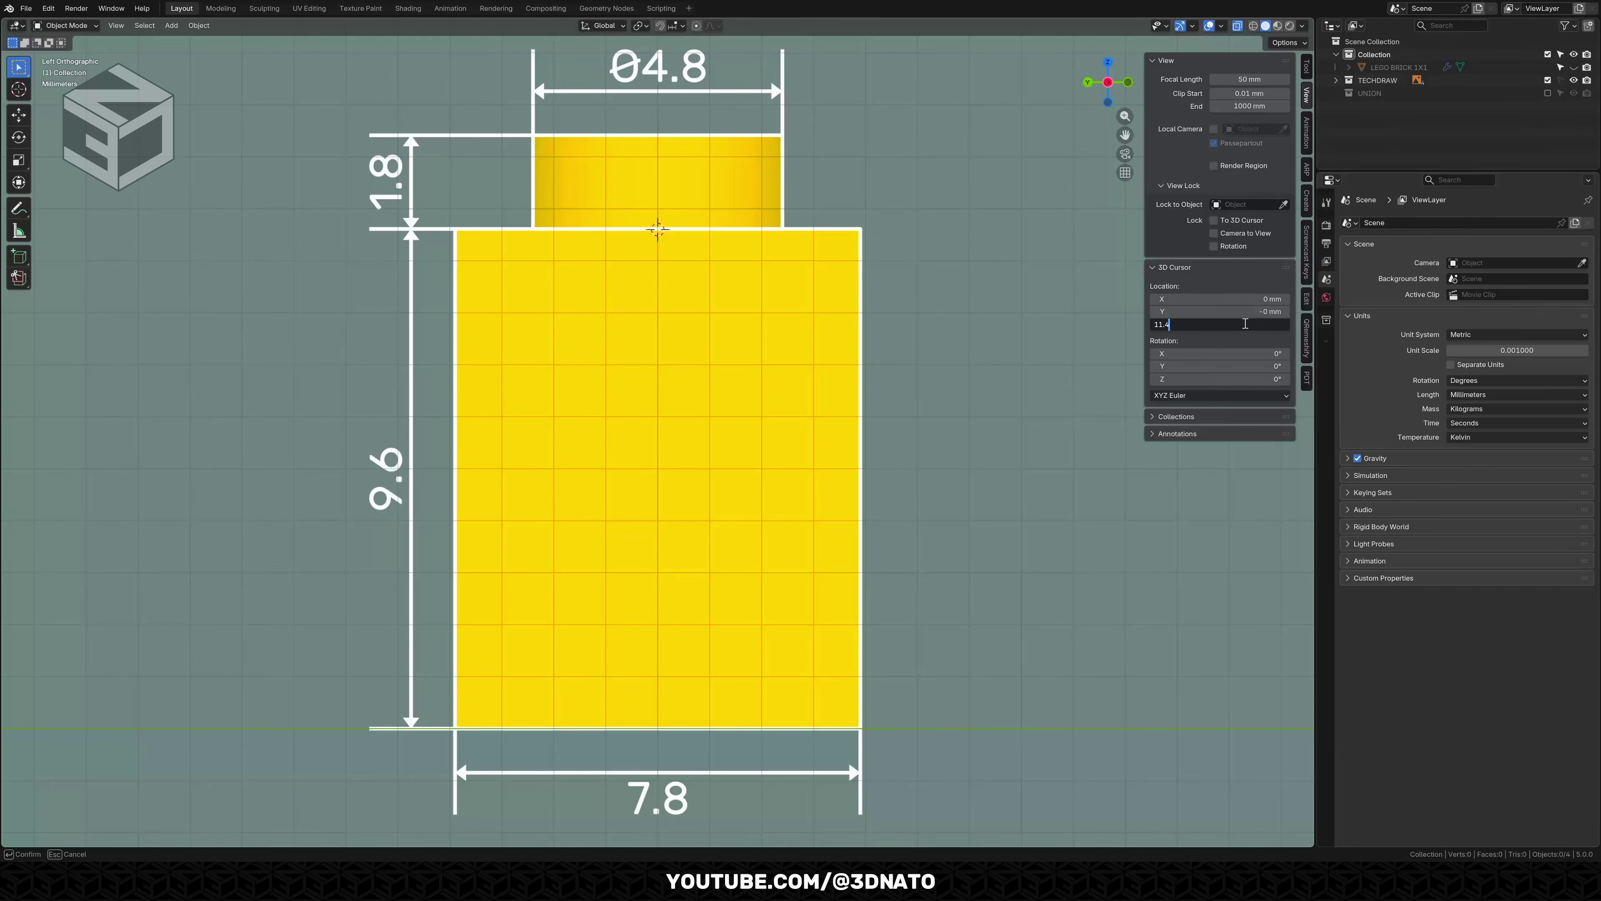
pyautogui.press('Return')
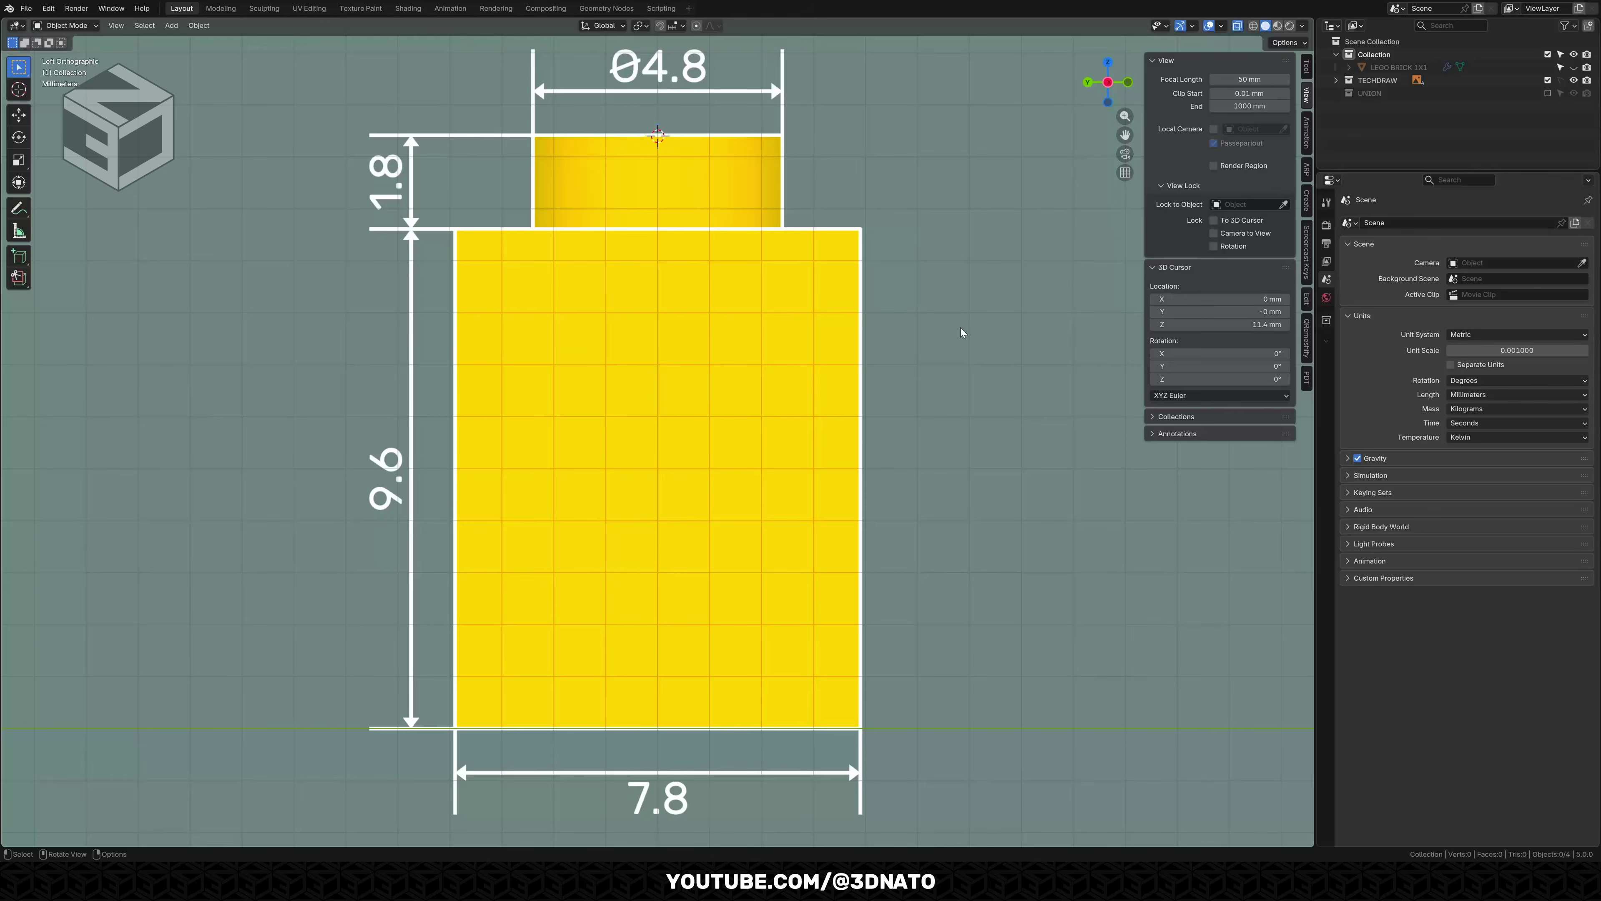
# Add a text object at the 3D cursor on top of the stud, working in the top view.
pyautogui.press('KP_7')
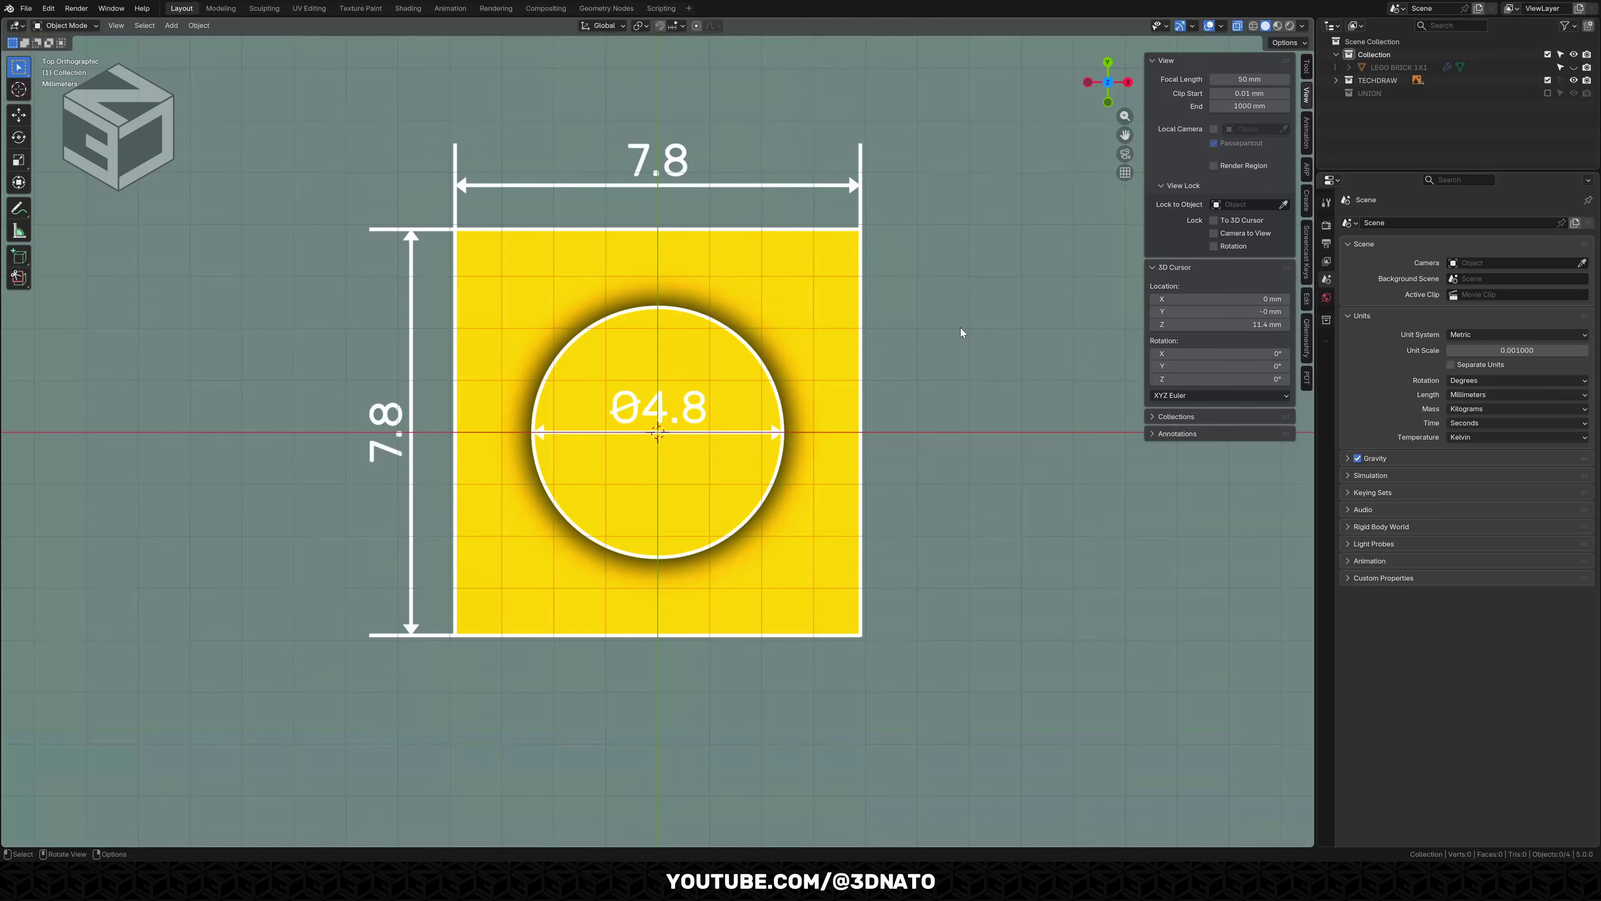
pyautogui.hotkey('shift', 'a')
pyautogui.click(953, 381)
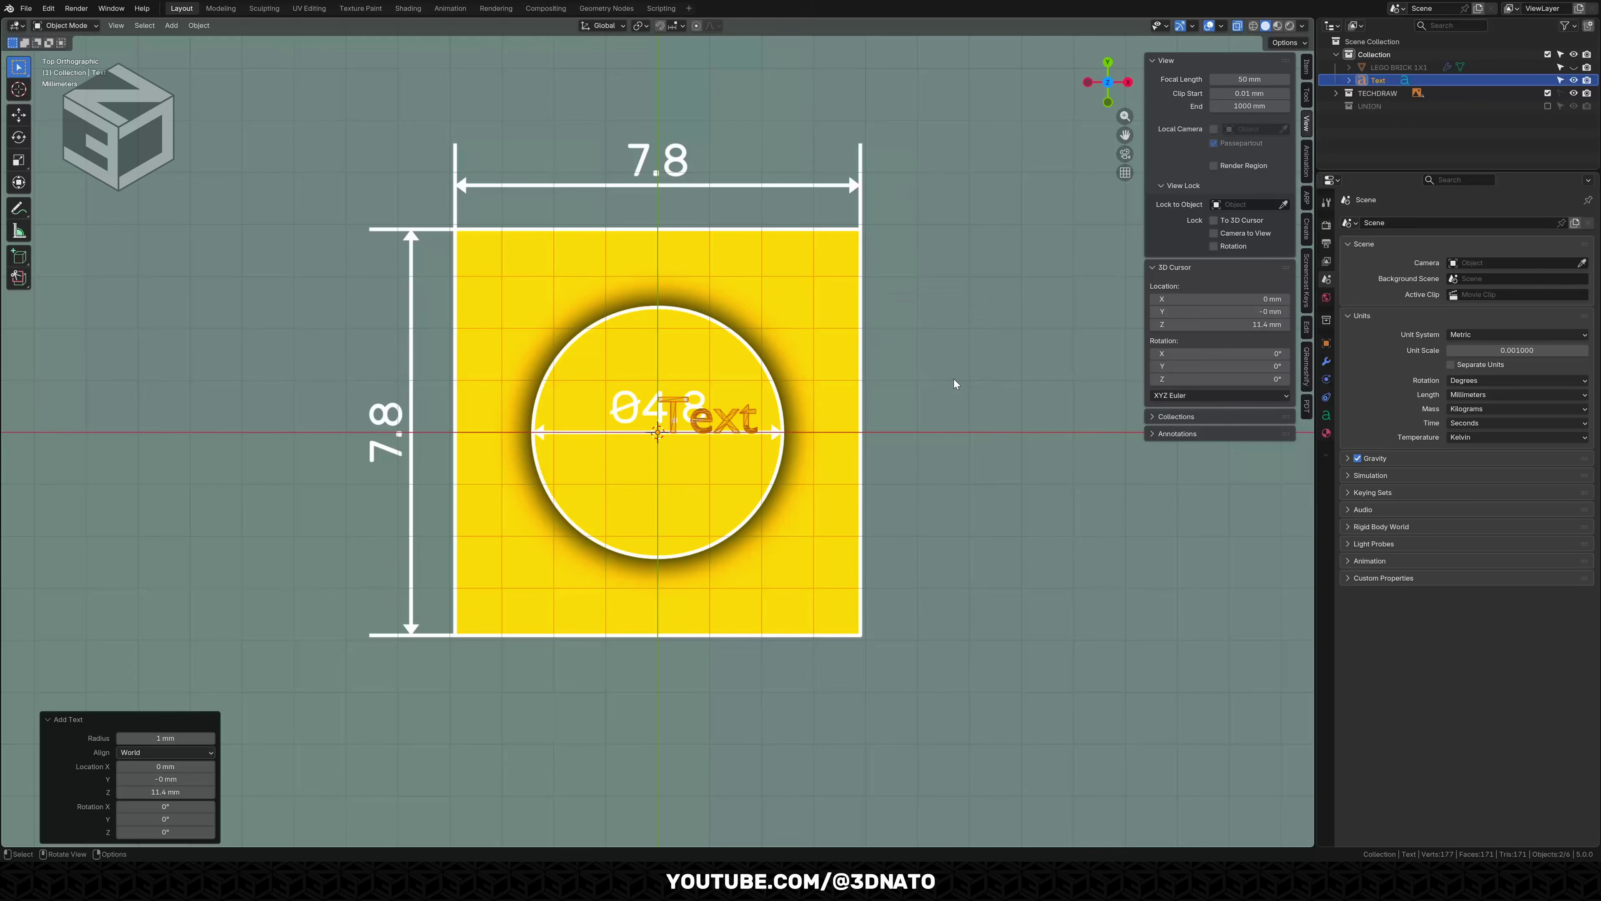
# Isolate the text object in local view and replace its text with NATO.
pyautogui.press('KP_Divide')
pyautogui.press('Tab')
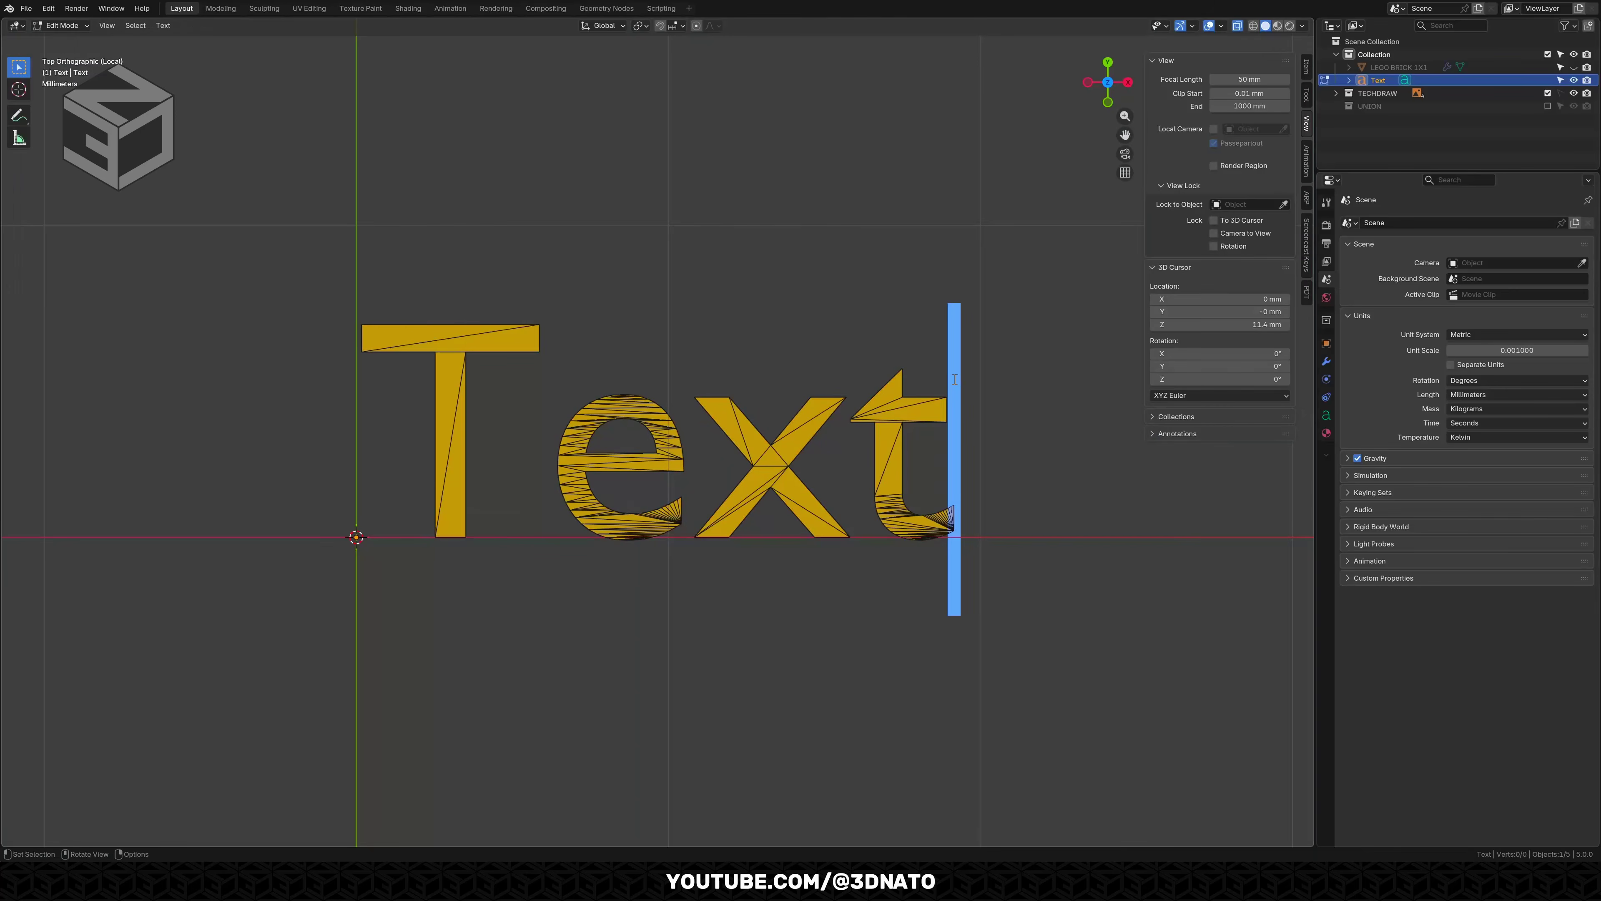
pyautogui.hotkey('ctrl', 'a')
pyautogui.write('NATO')
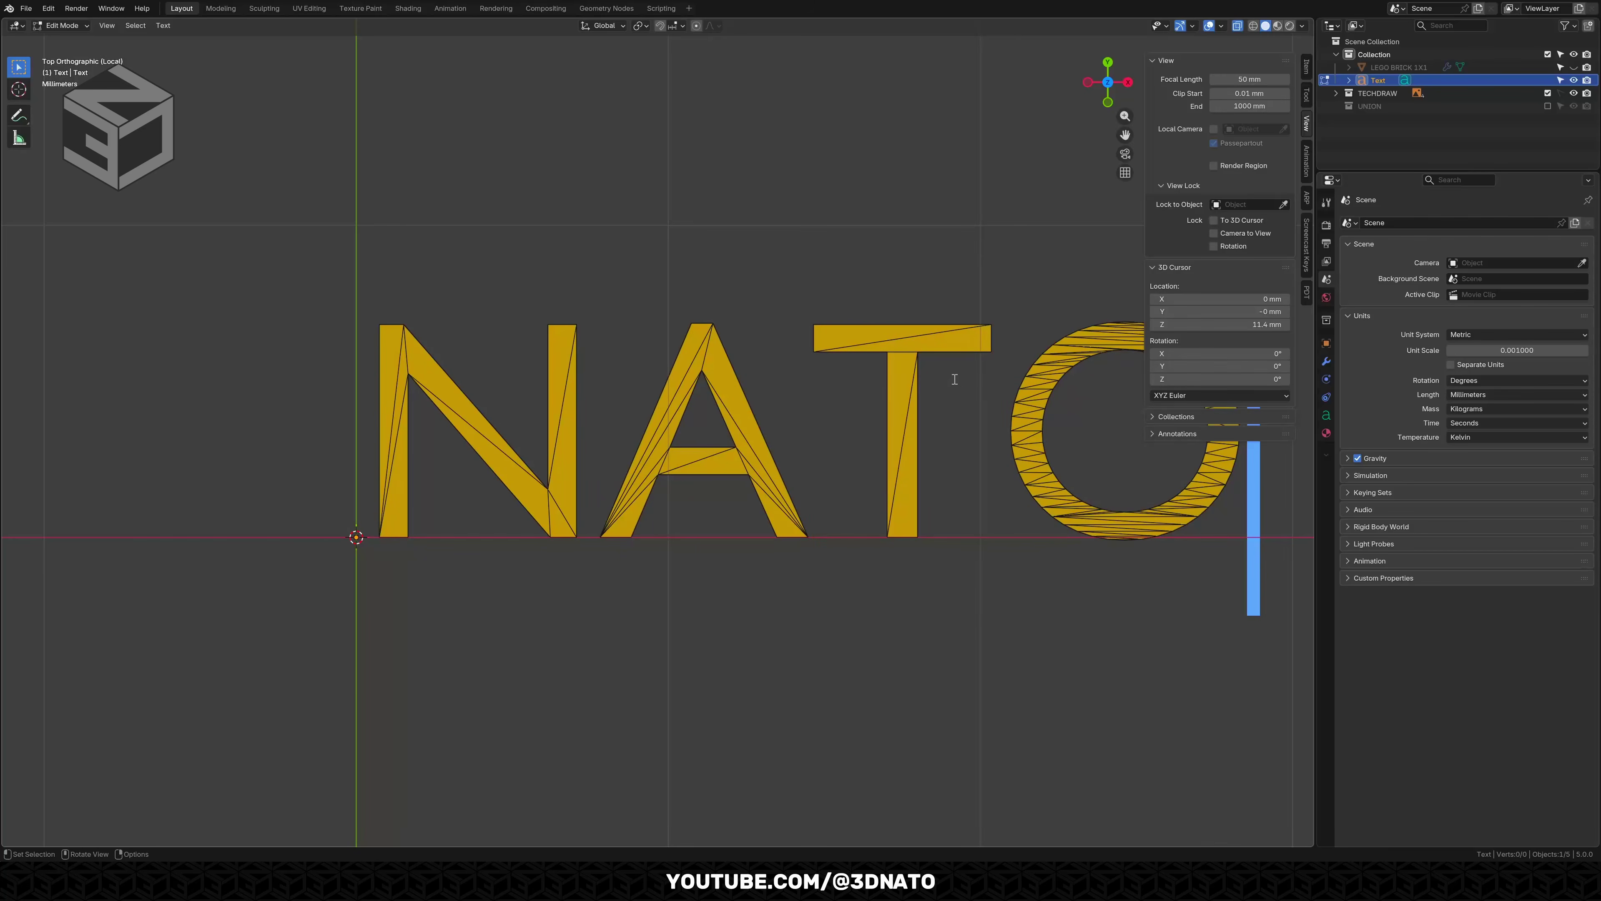
pyautogui.press('Tab')
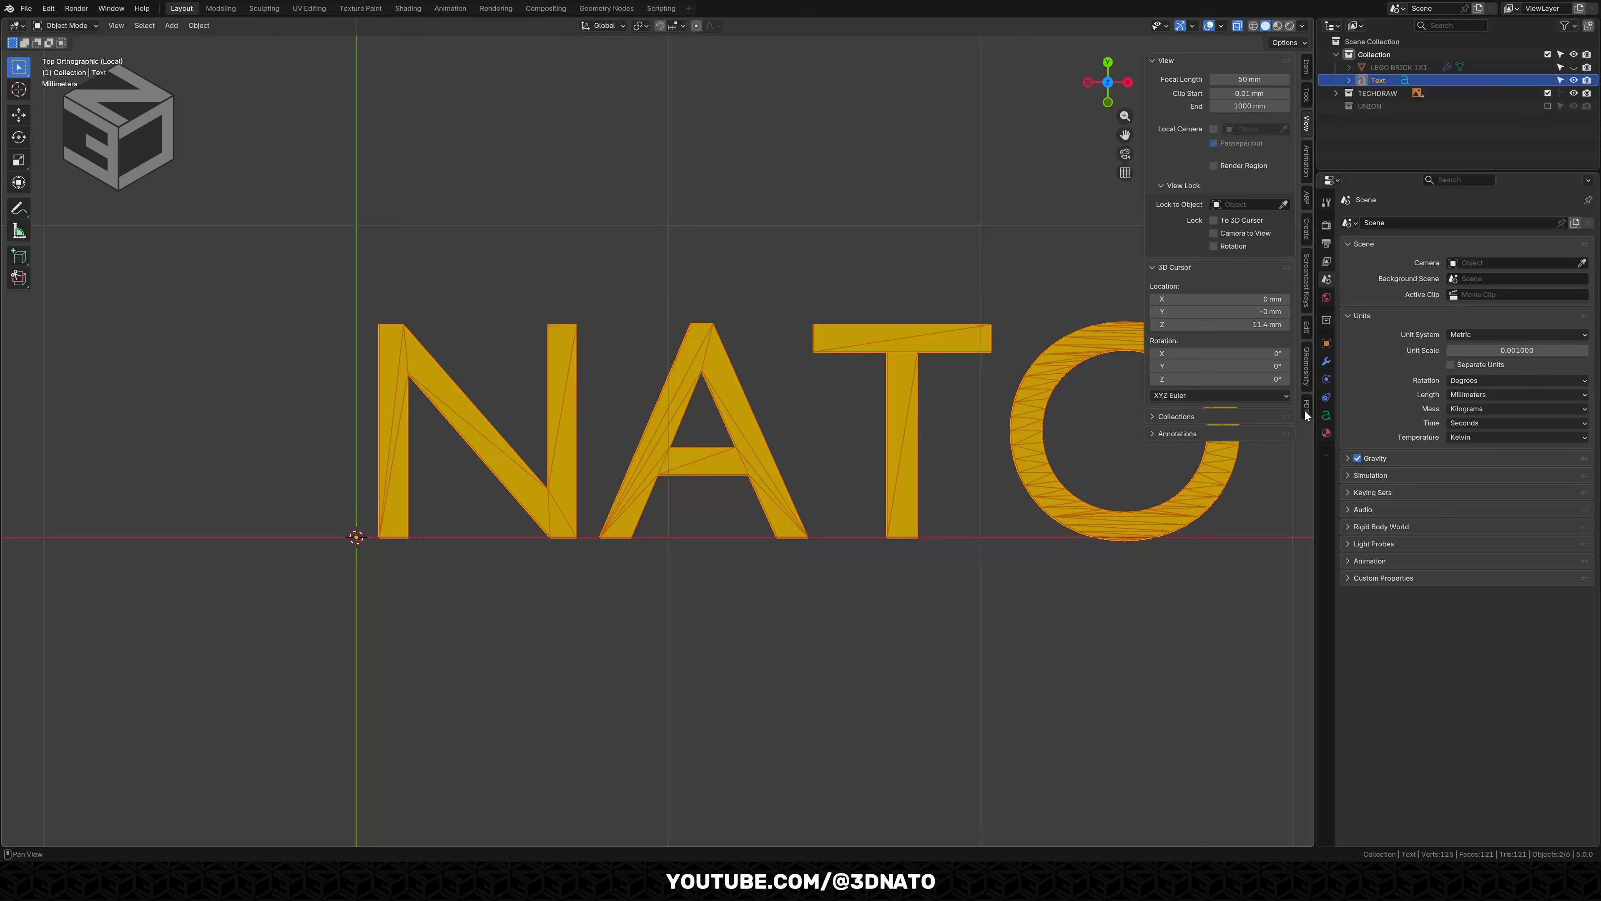
# Set the text's fill mode to None, its regular font to Babelgam Regular and its size to 1.75.
pyautogui.click(1326, 415)
pyautogui.click(1469, 317)
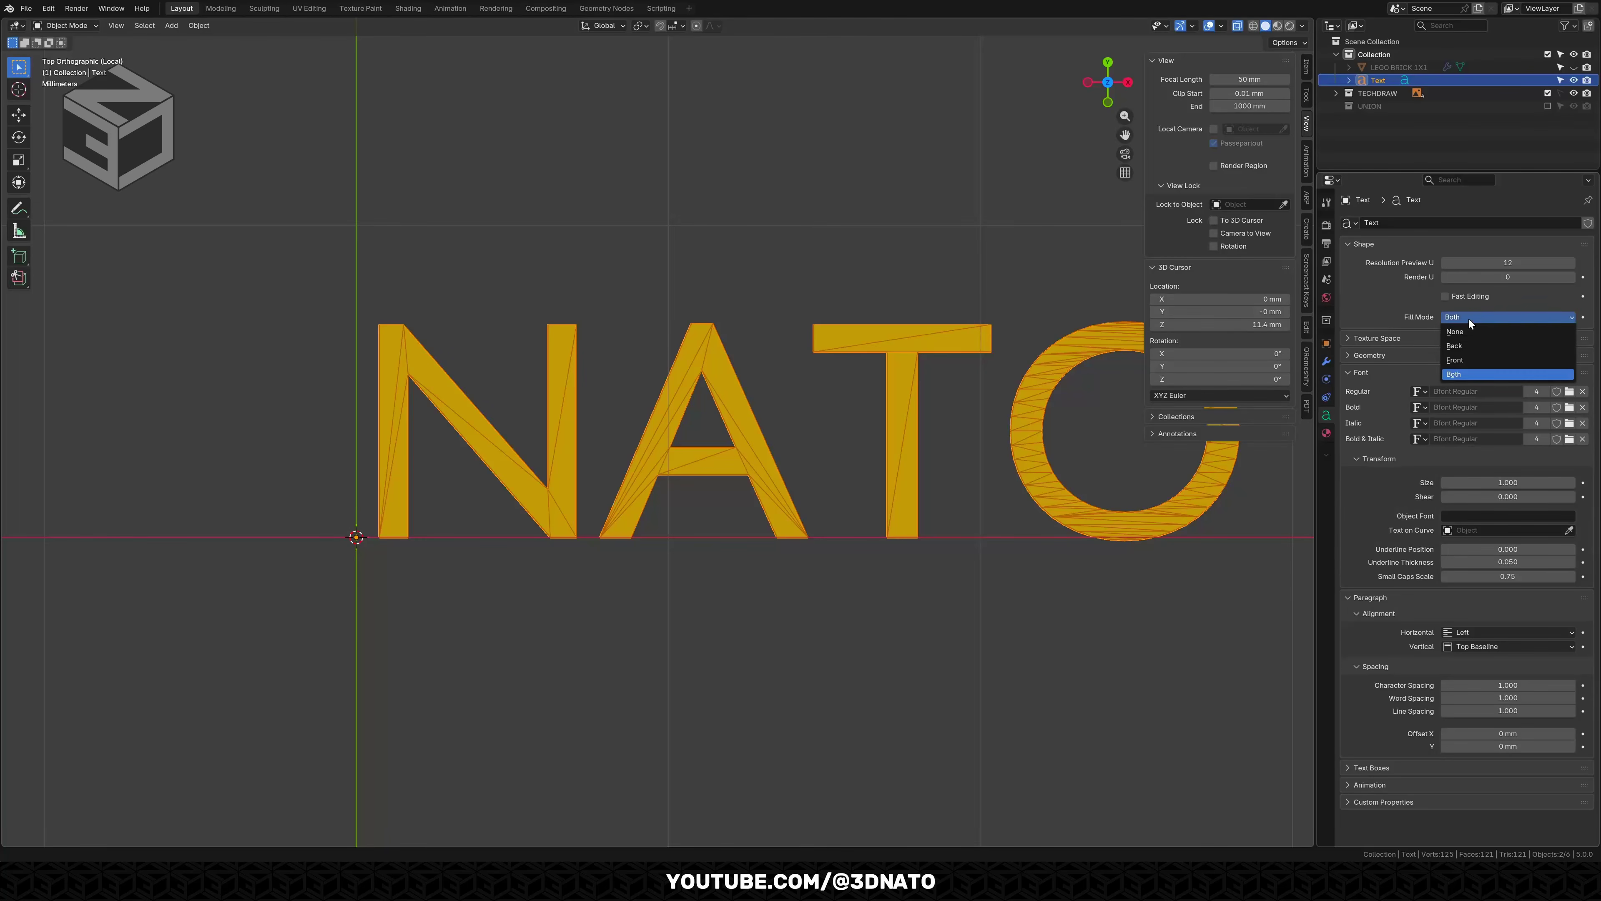
pyautogui.click(1470, 329)
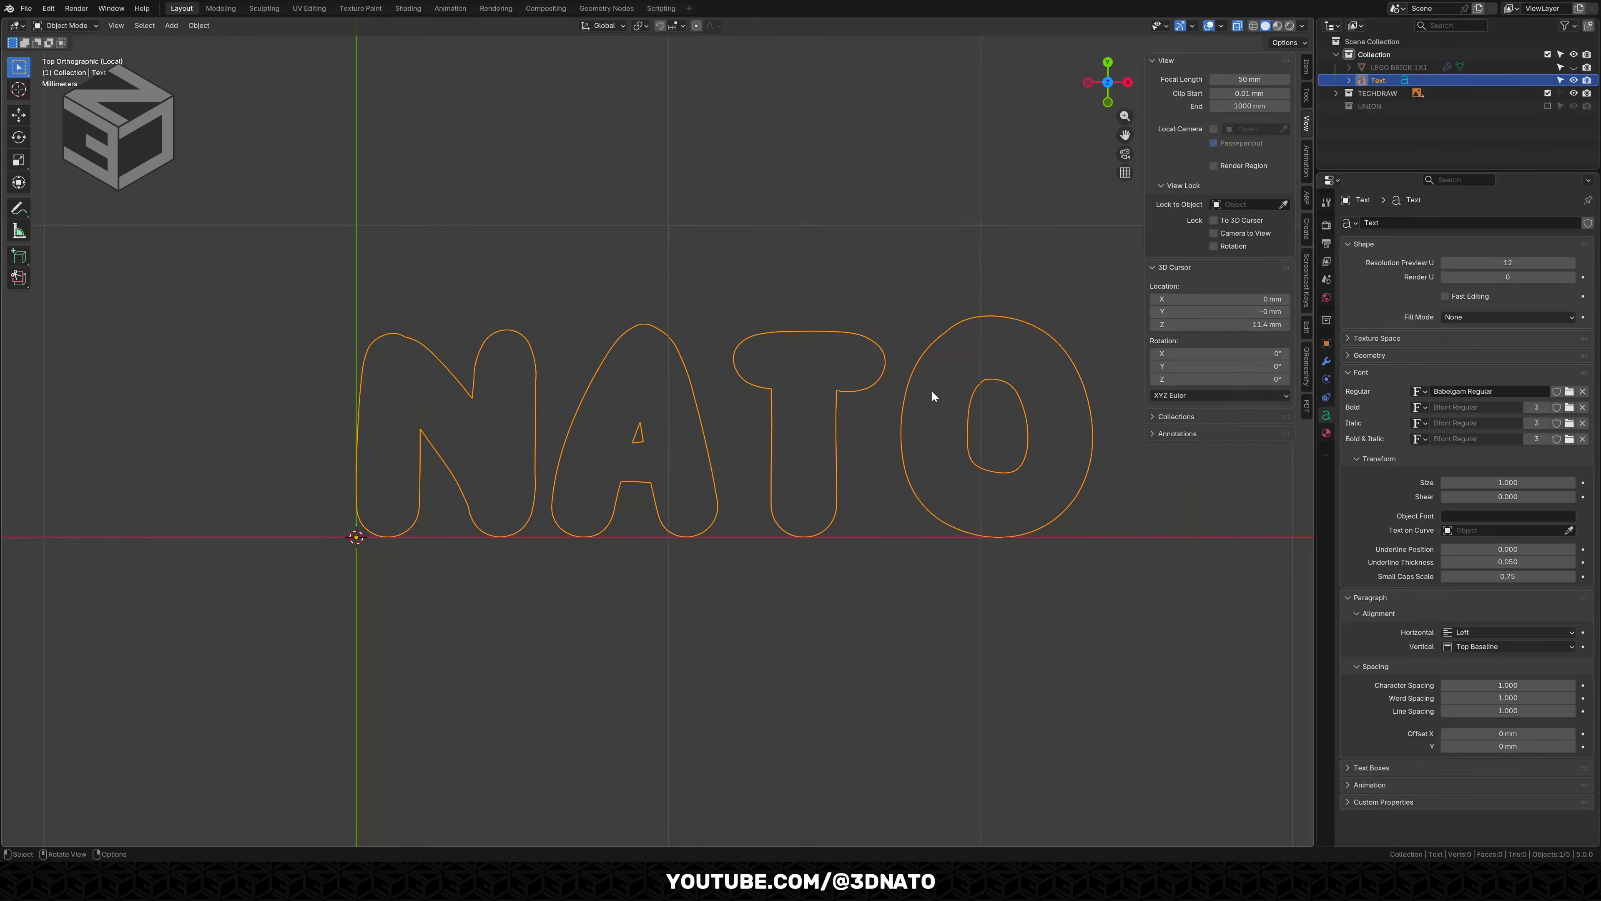
pyautogui.doubleClick(1508, 482)
pyautogui.write('1.75')
pyautogui.press('Return')
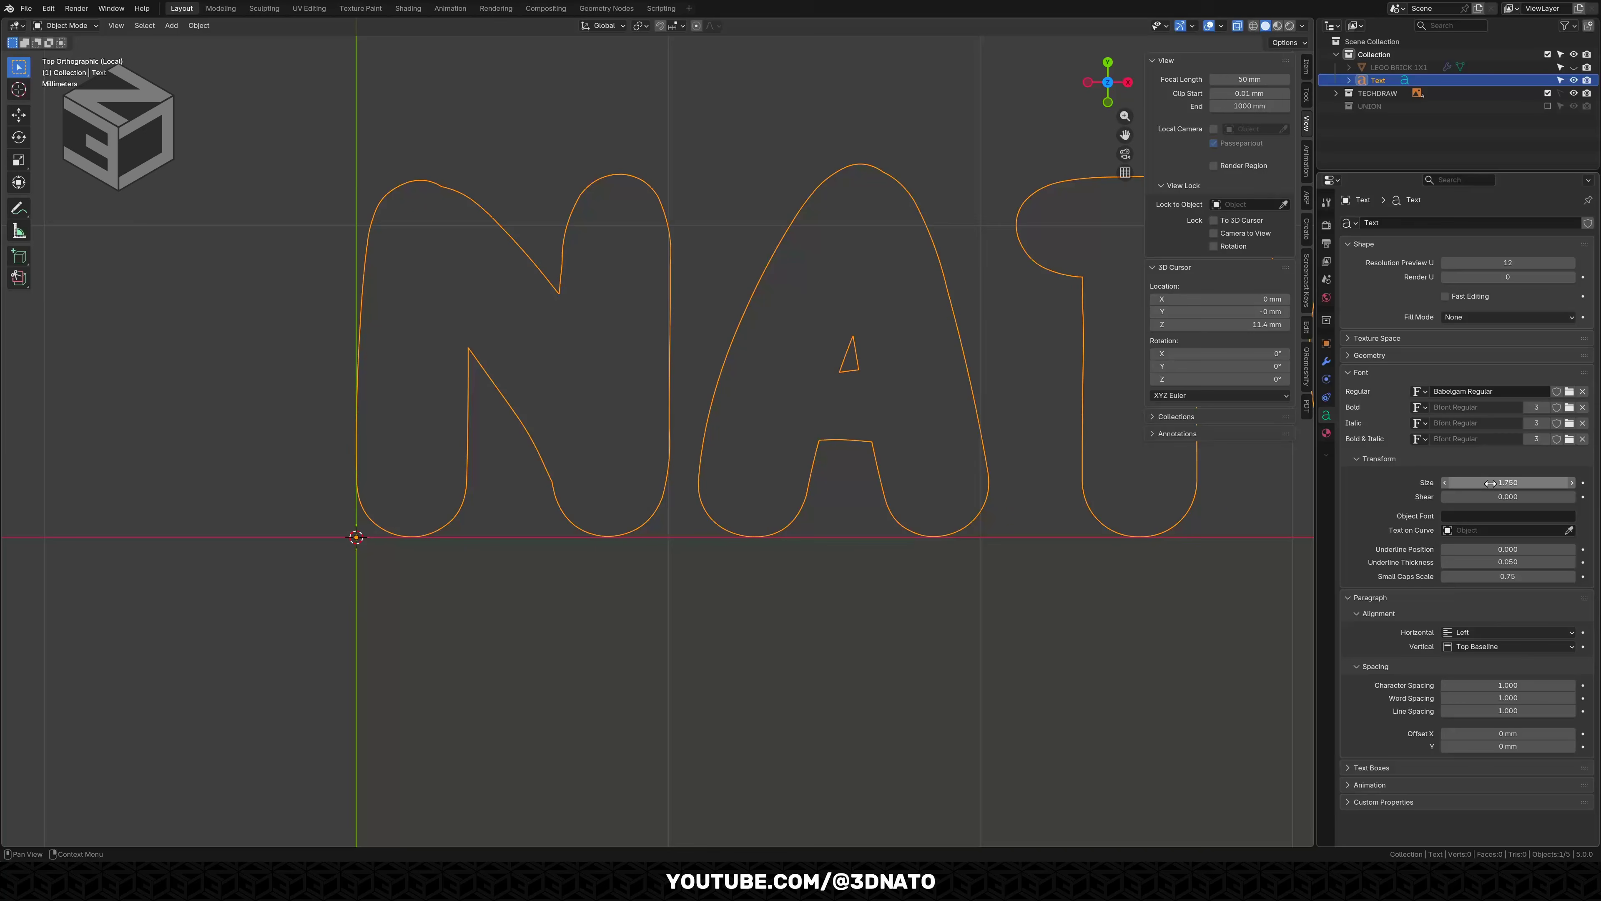
# Align the text to Center horizontally and Middle vertically.
pyautogui.click(1516, 632)
pyautogui.click(1513, 647)
pyautogui.click(1513, 646)
pyautogui.click(1513, 682)
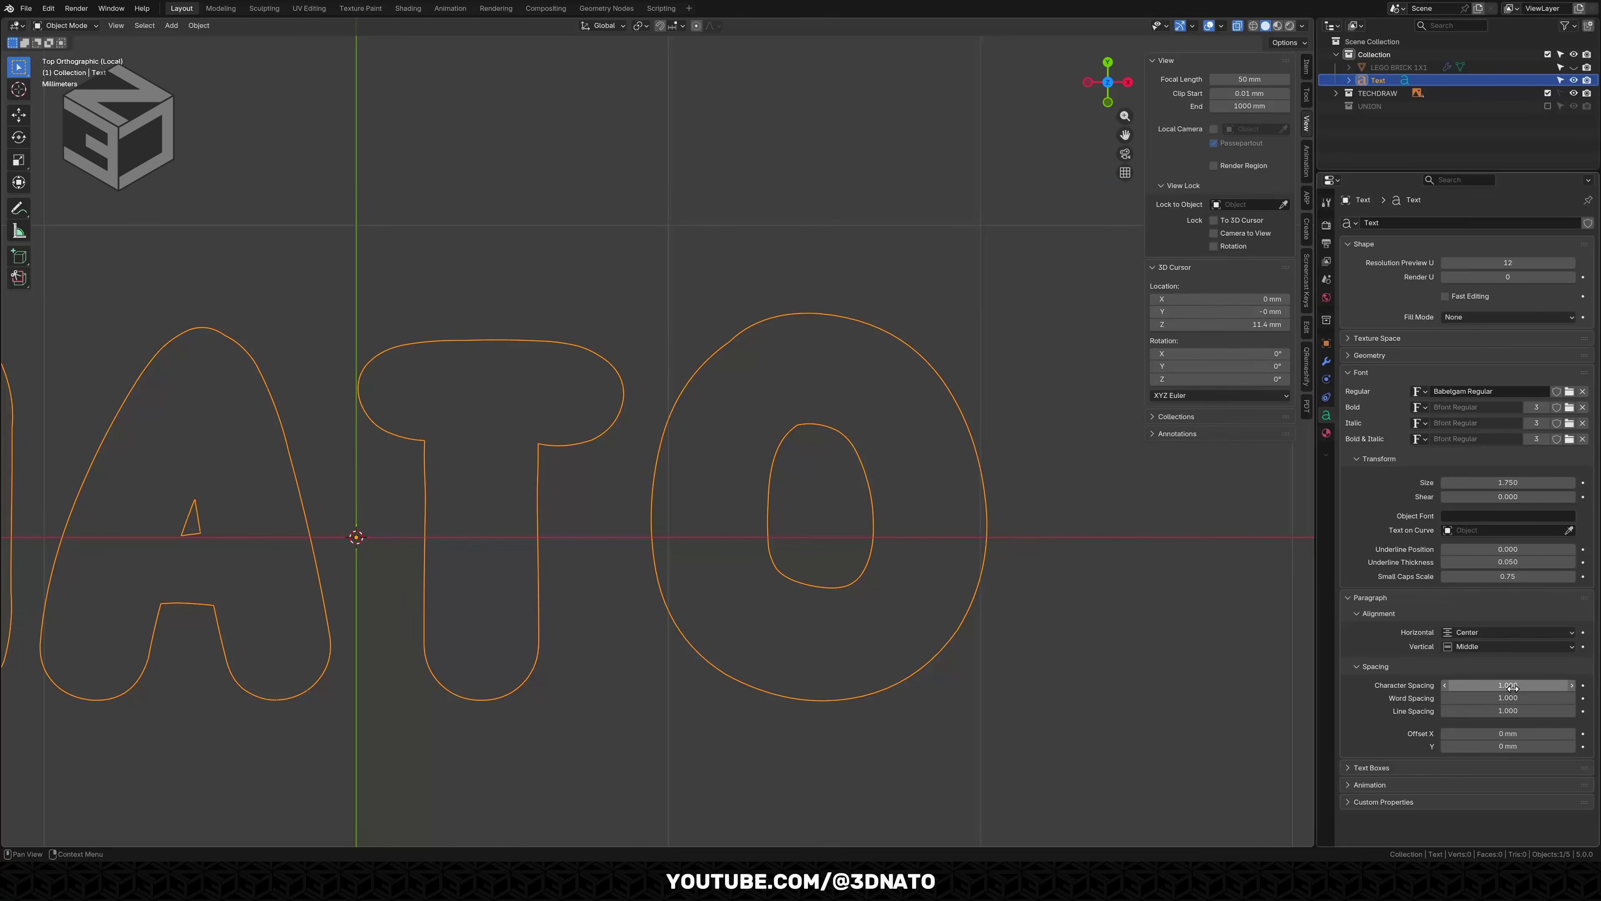
pyautogui.press('KP_Decimal')
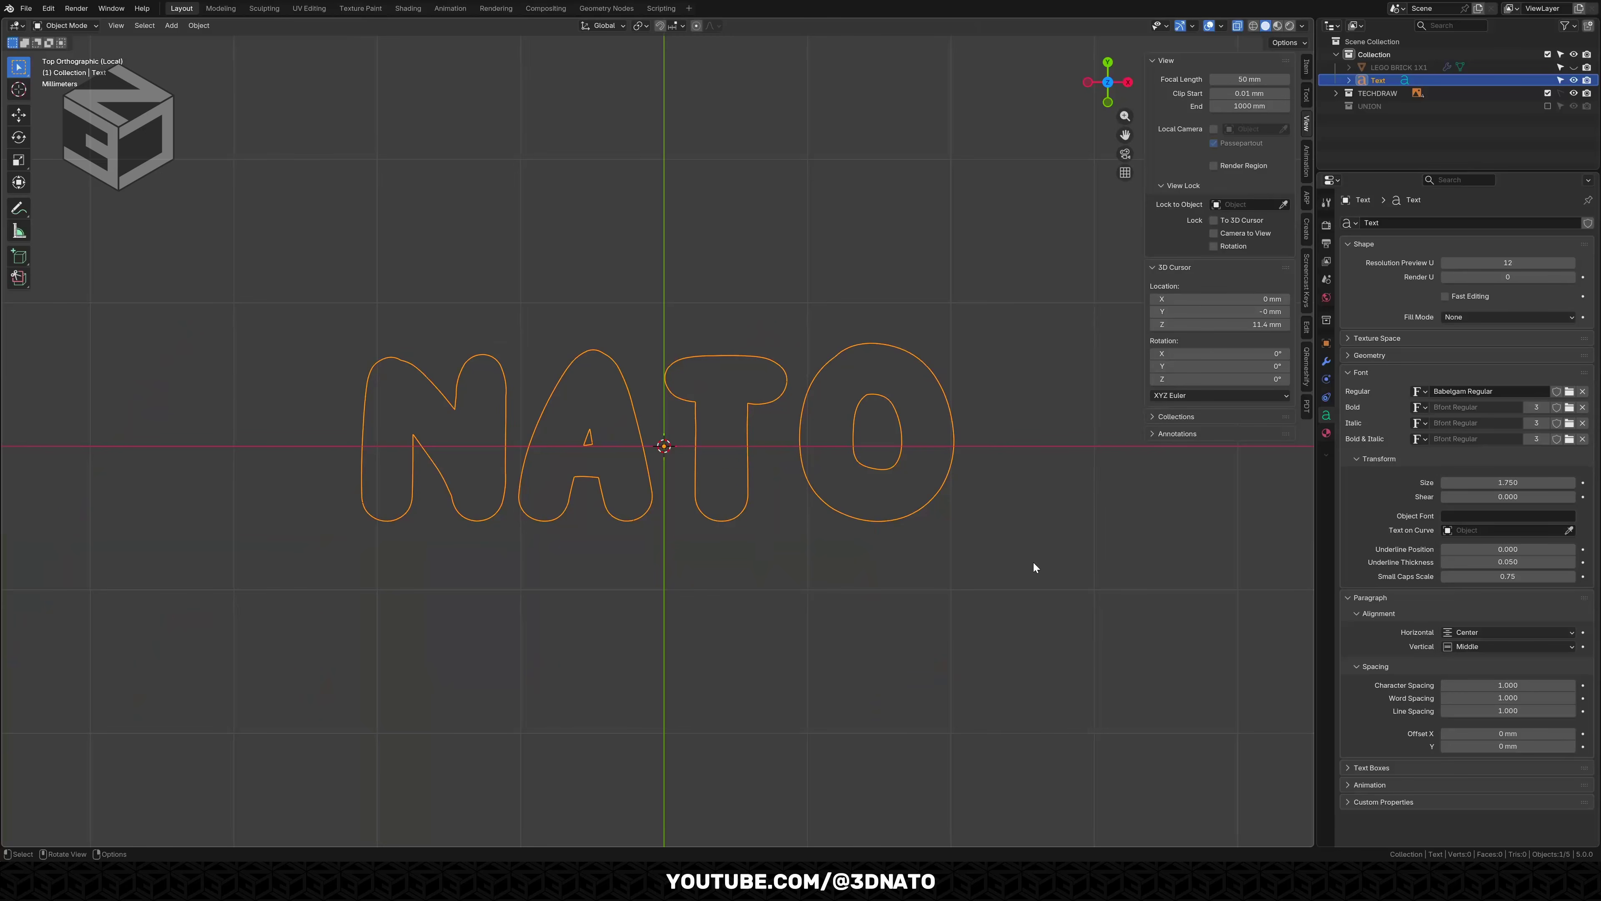
# Convert the NATO text object to a mesh.
pyautogui.rightClick(1034, 563)
pyautogui.moveTo(1034, 562)
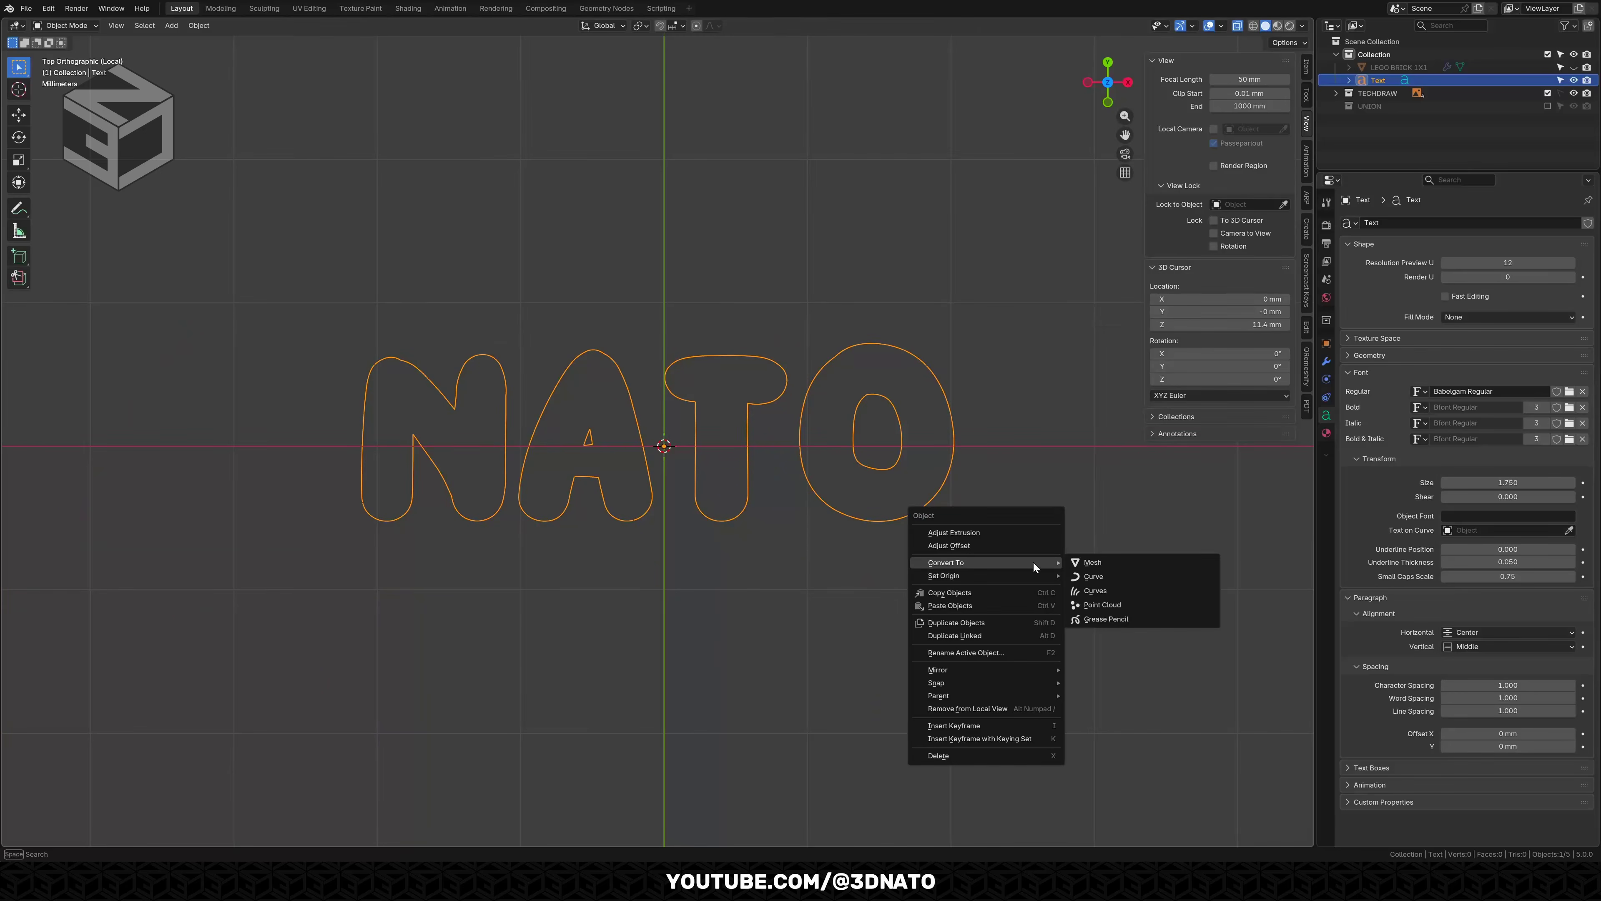
pyautogui.click(1086, 562)
pyautogui.scroll(3, 1085, 543)
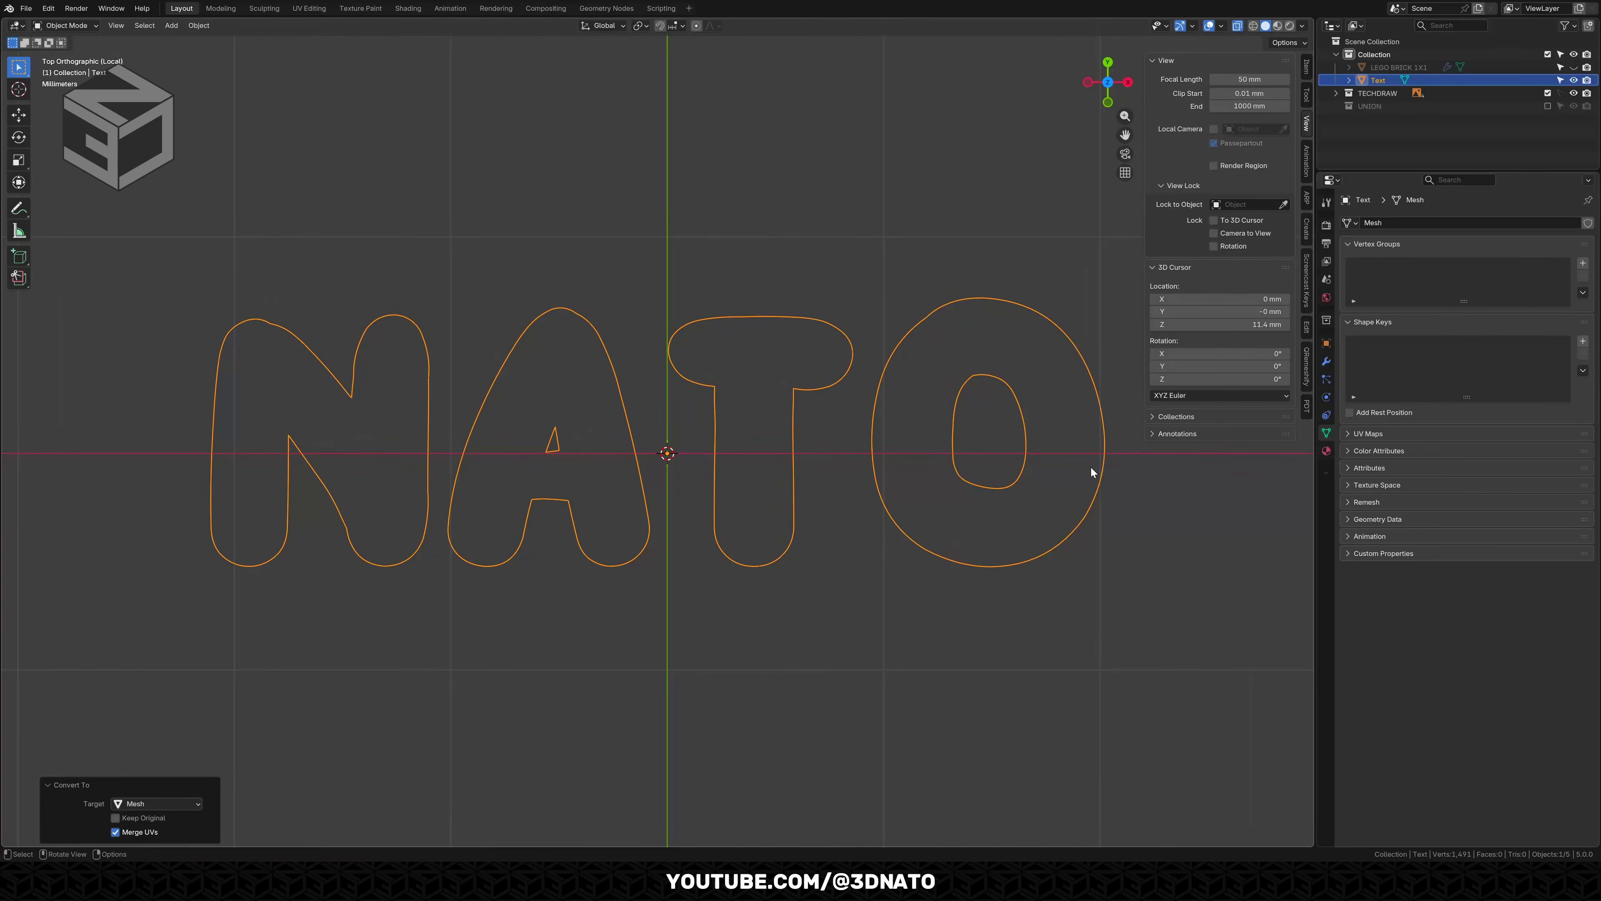
# Fill the outline of the letter N with a single face in Edit Mode.
pyautogui.press('Tab')
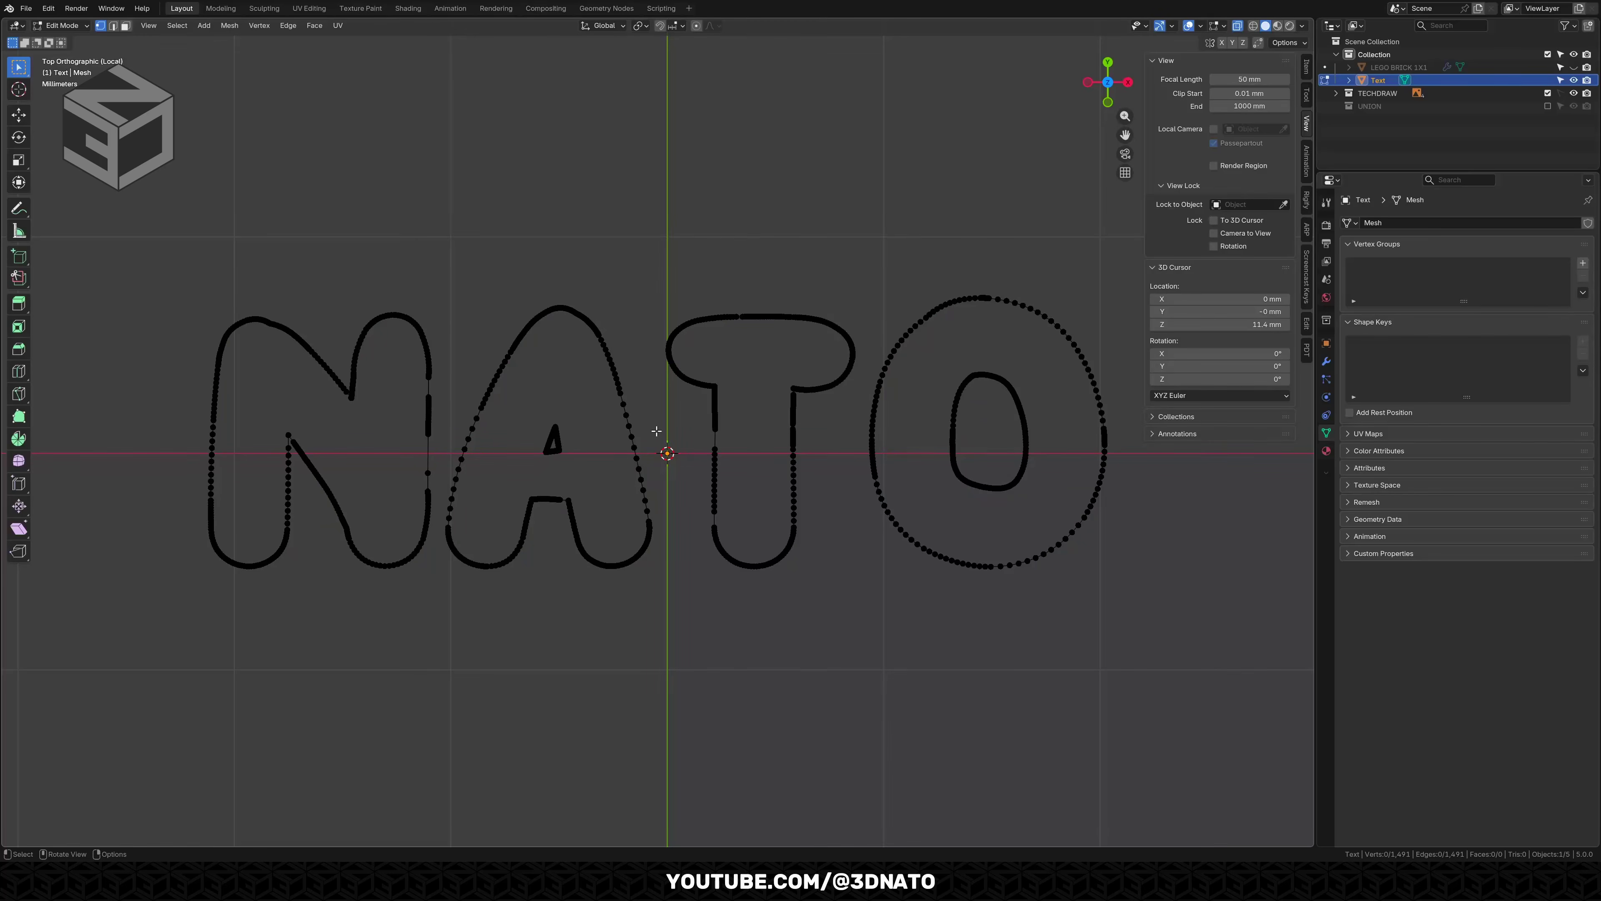
pyautogui.keyDown('alt'); pyautogui.click(430, 398); pyautogui.keyUp('alt')
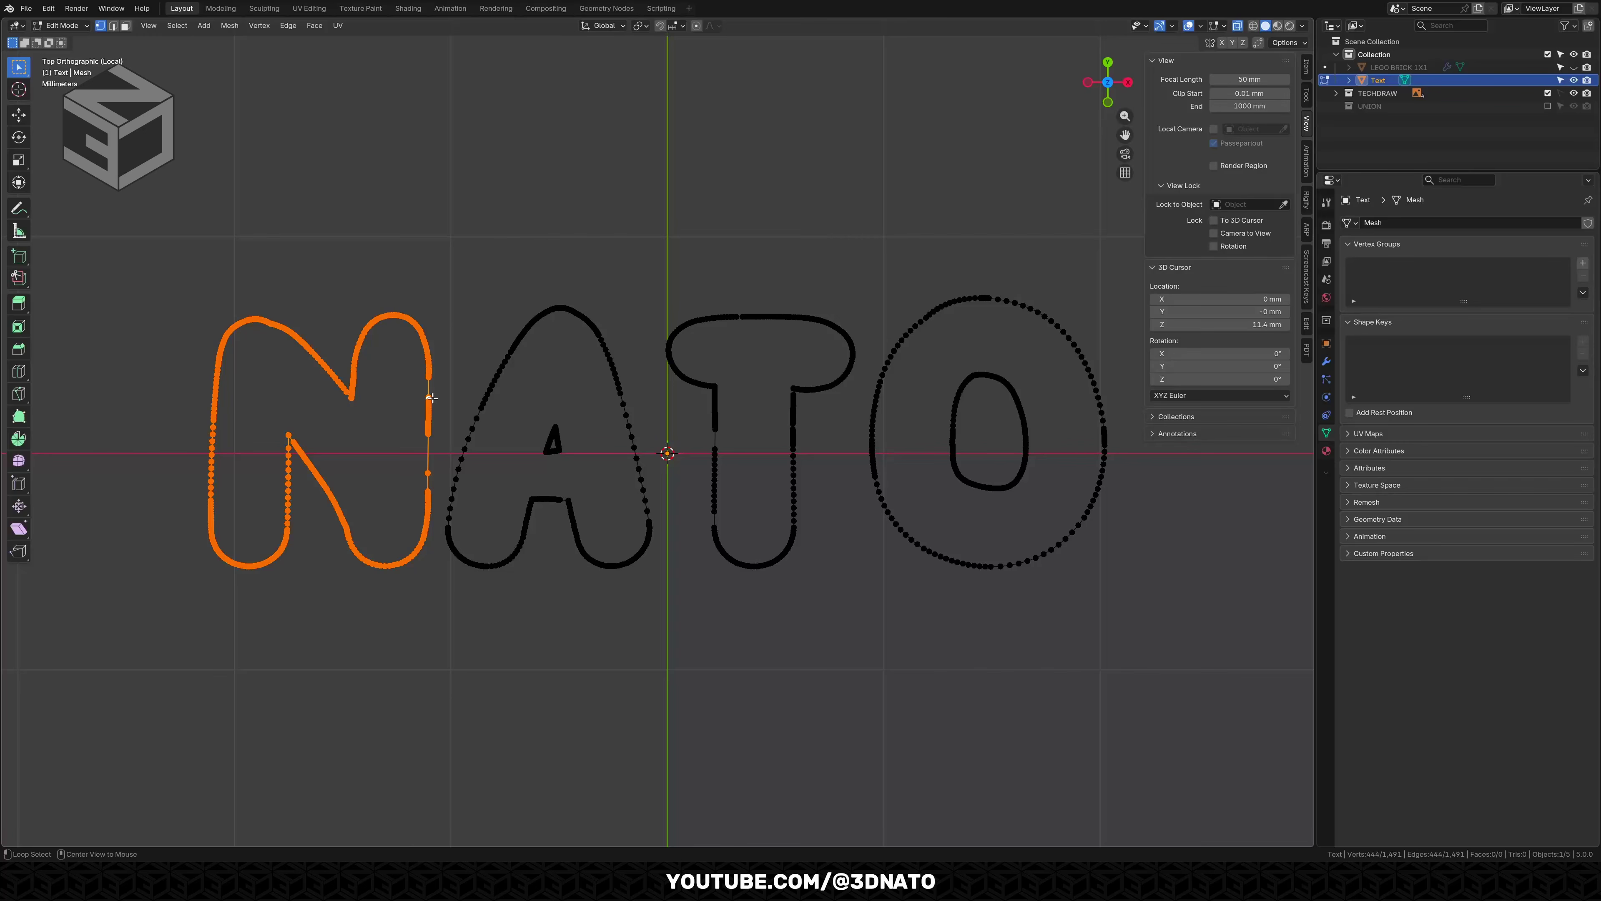
pyautogui.press('f')
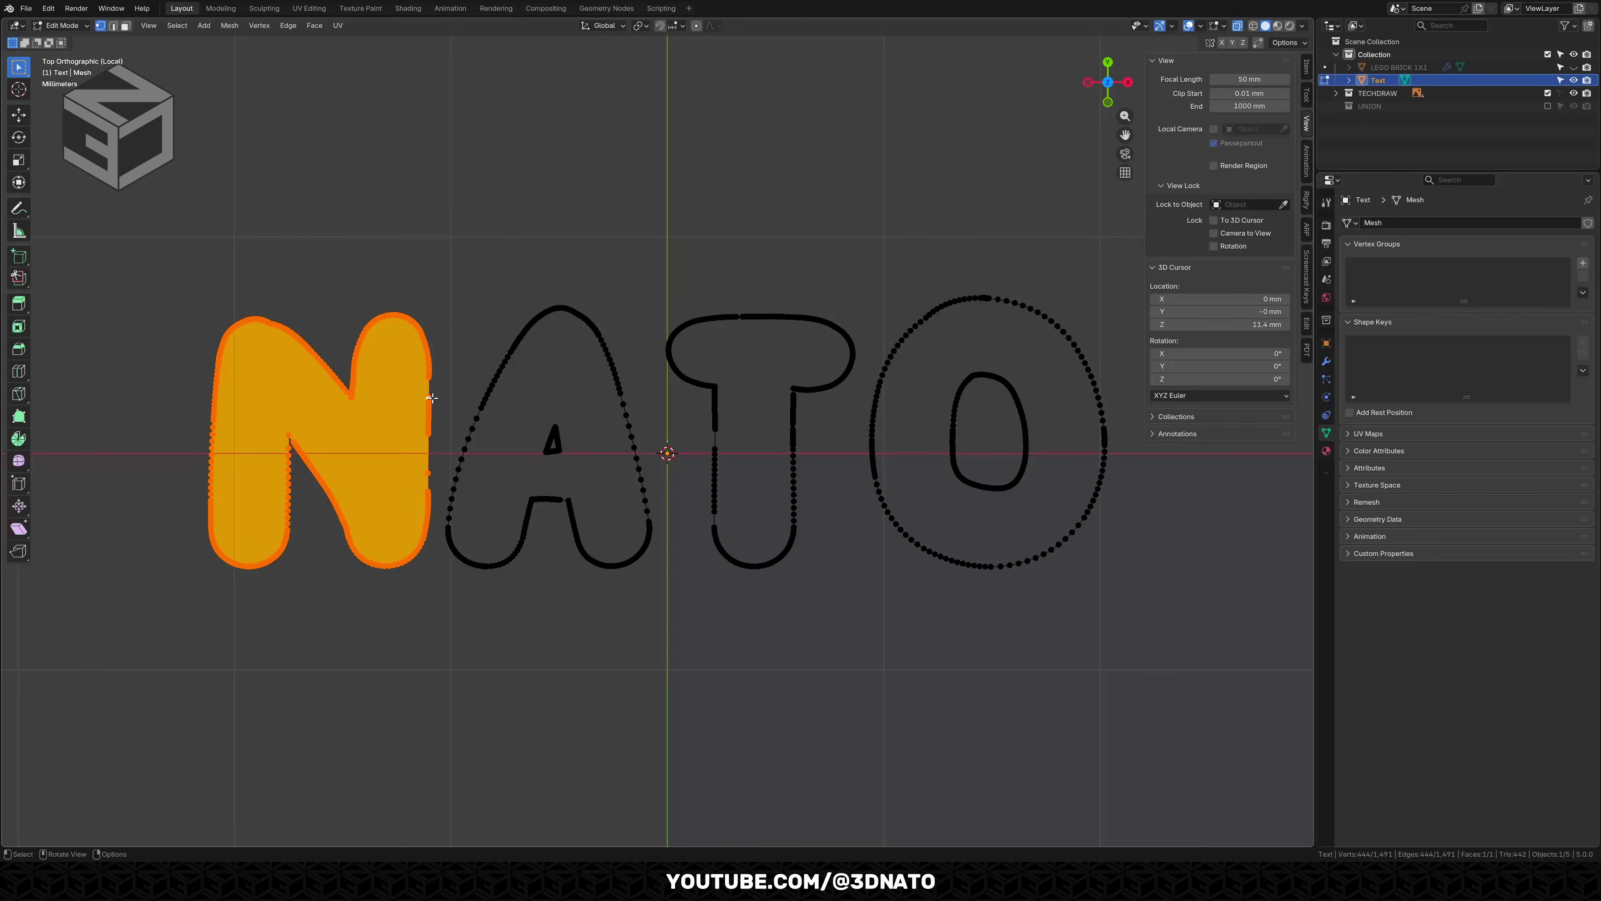
# Fill the letter A between its outer and inner outlines and recalculate the new faces' normals to the inside.
pyautogui.keyDown('alt'); pyautogui.click(480, 408); pyautogui.keyUp('alt')
pyautogui.keyDown('alt'); pyautogui.keyDown('shift'); pyautogui.click(547, 445); pyautogui.keyUp('shift'); pyautogui.keyUp('alt')
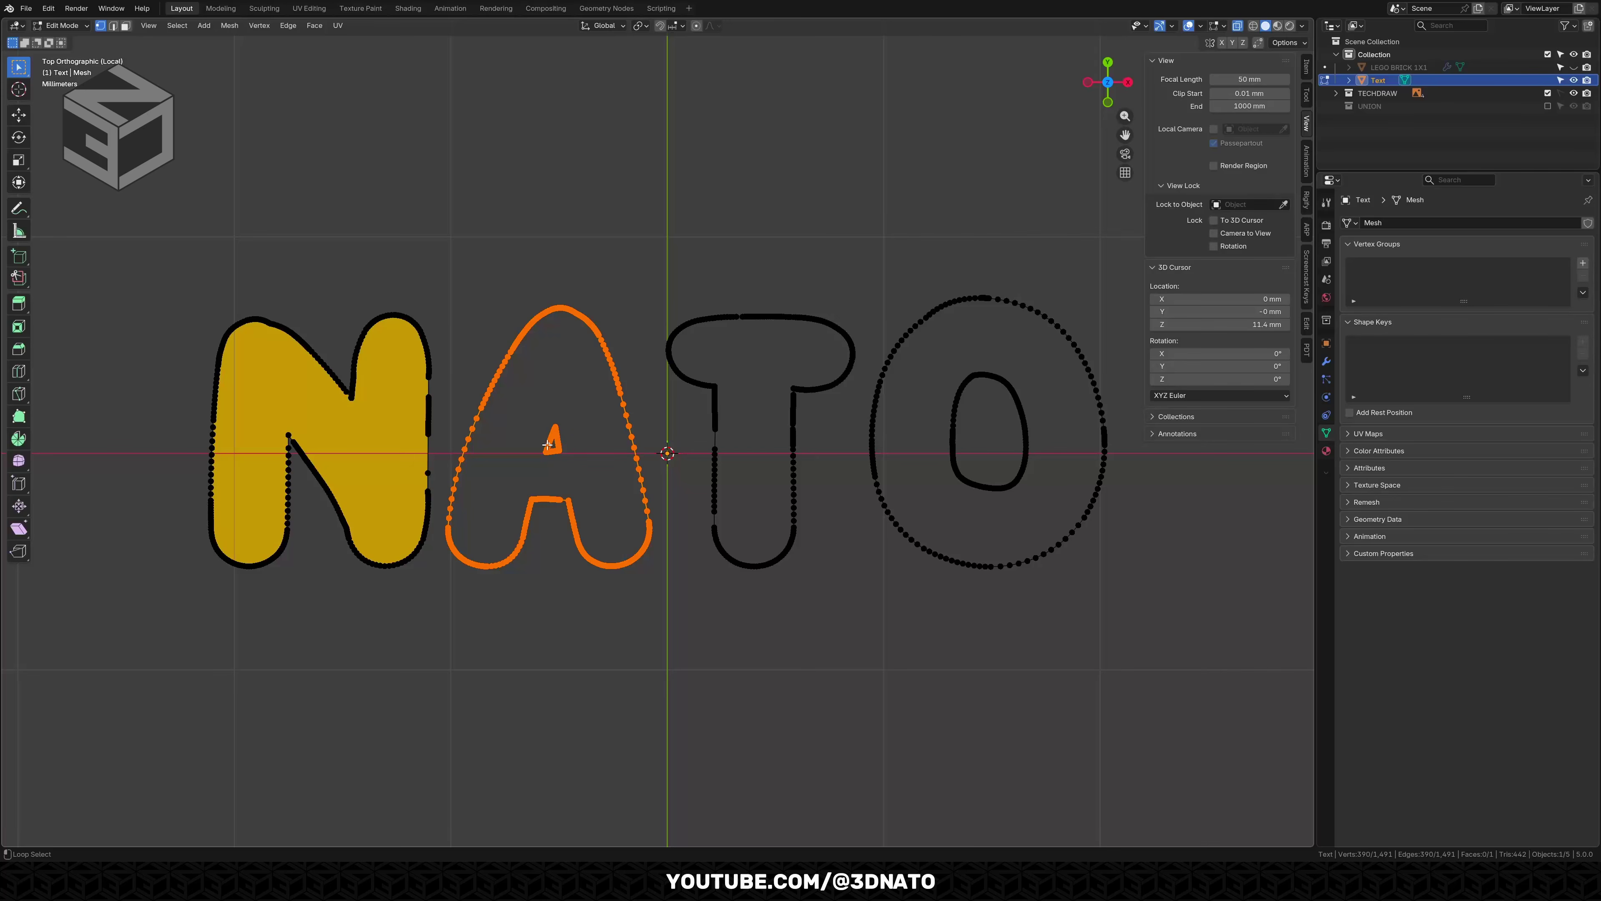
pyautogui.hotkey('alt', 'f')
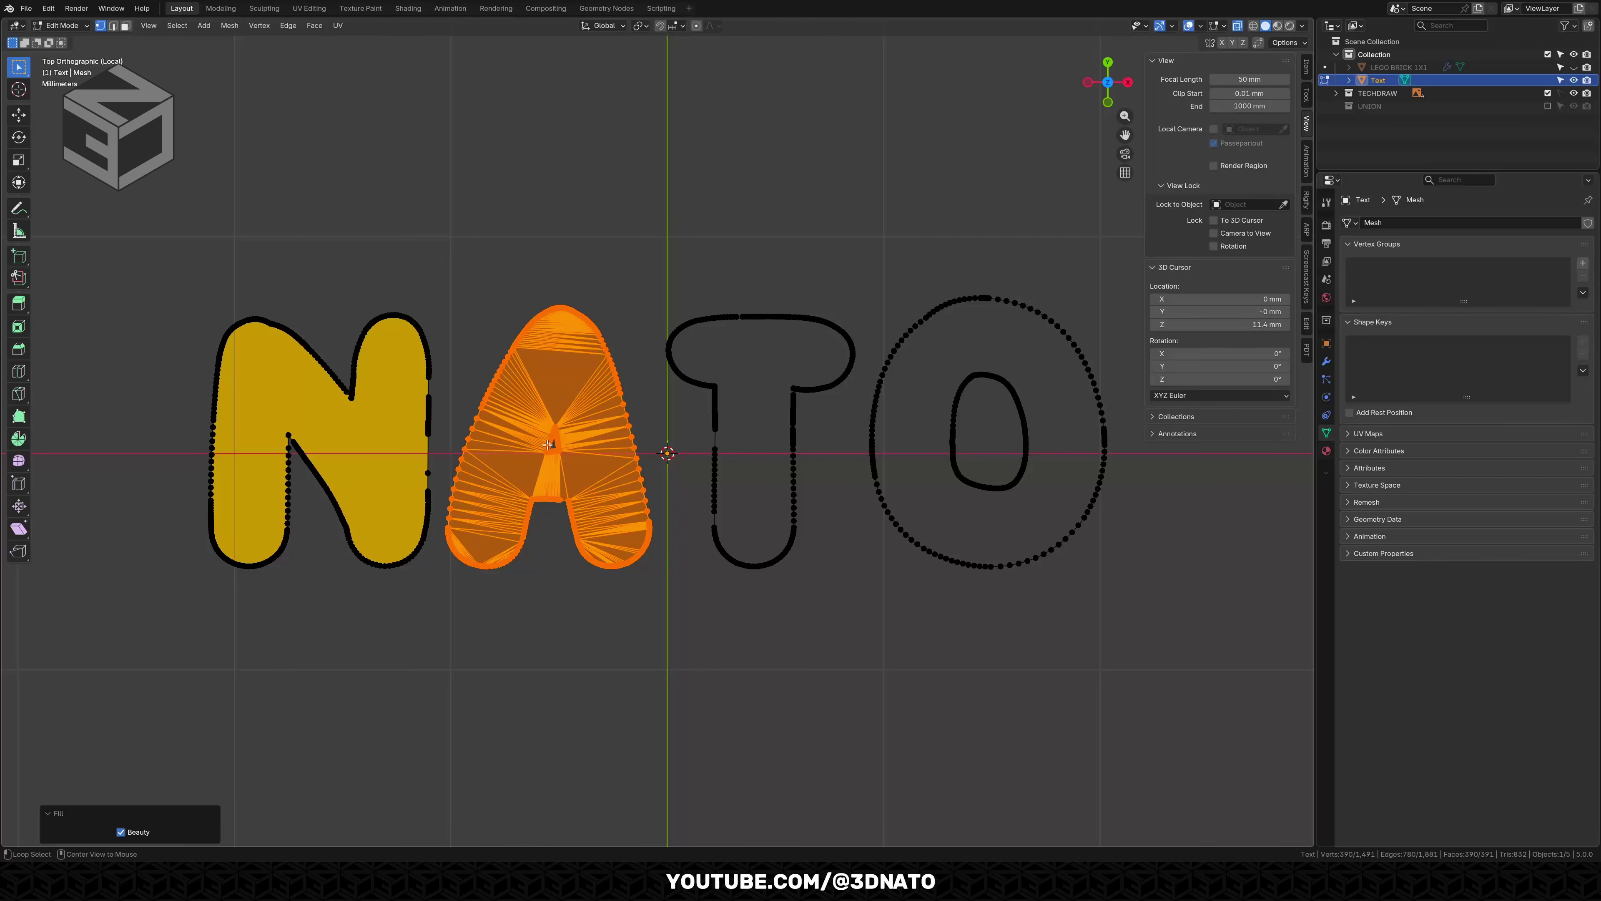
pyautogui.hotkey('ctrl', 'shift', 'n')
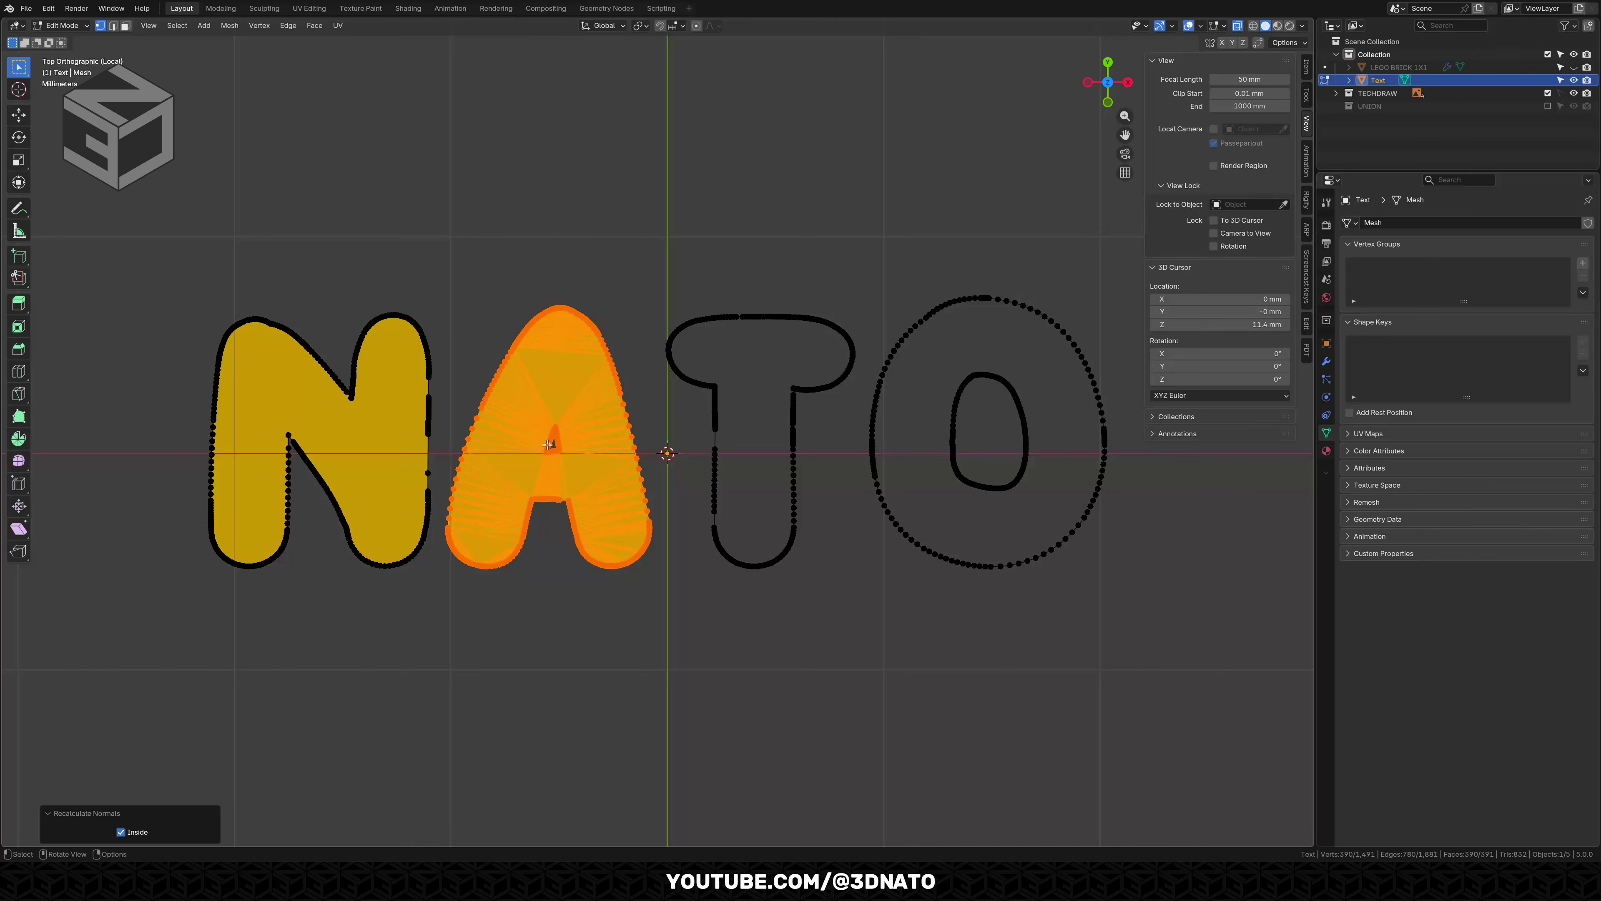
# Simplify the letter A's faces with Limited Dissolve at a max angle of 0.1°.
pyautogui.press('x')
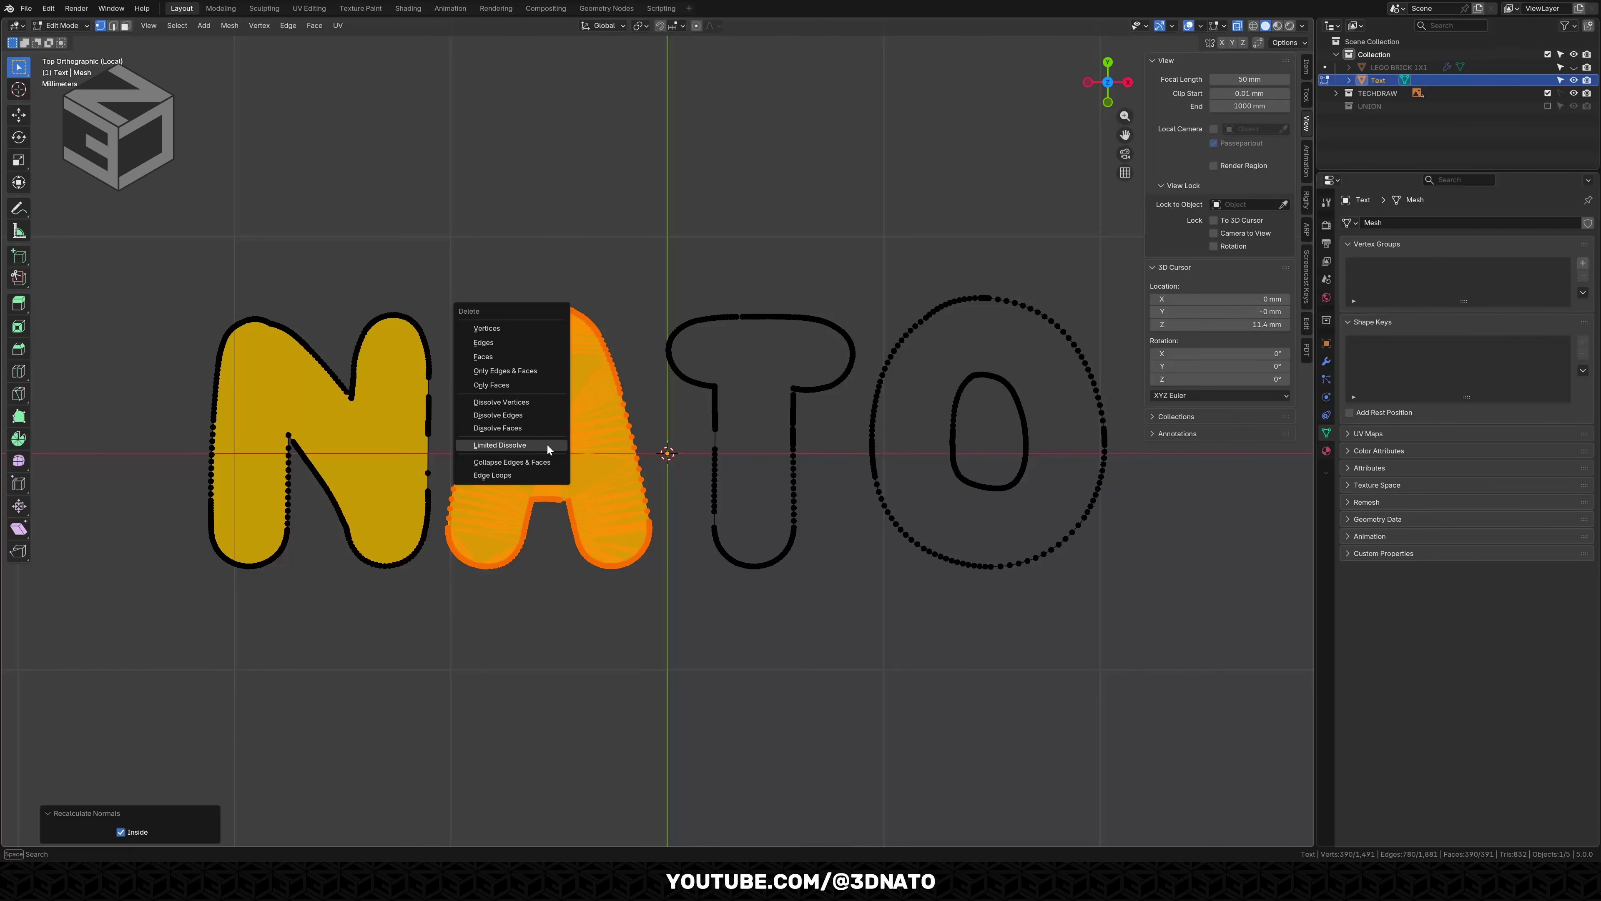
pyautogui.click(547, 449)
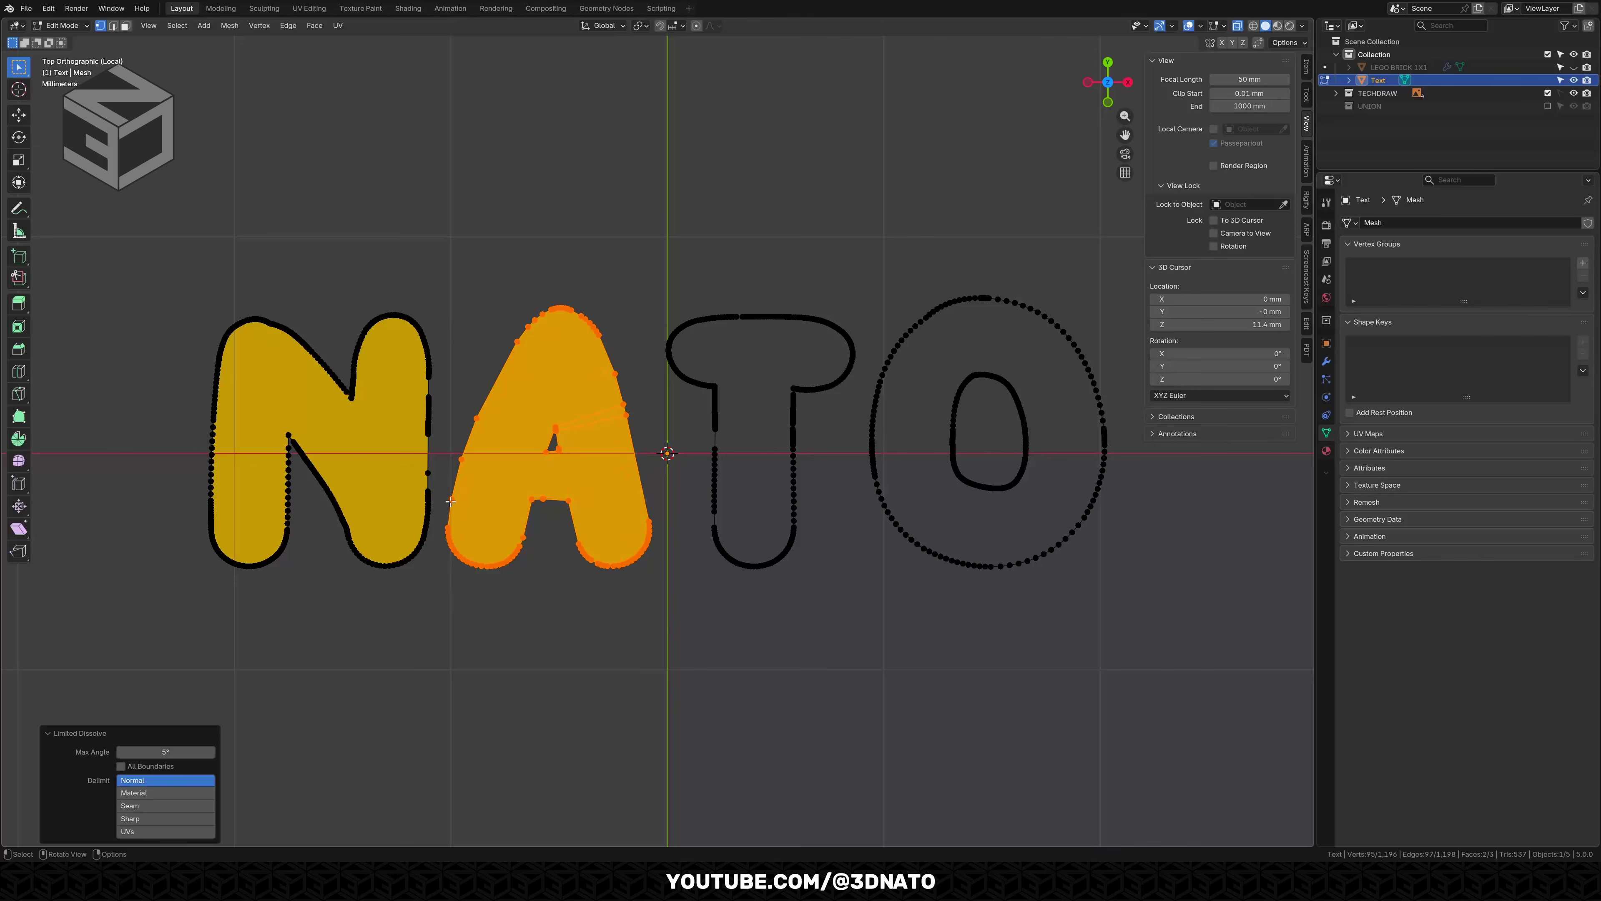
pyautogui.moveTo(165, 752); pyautogui.dragTo(165, 751)
pyautogui.write('0.1')
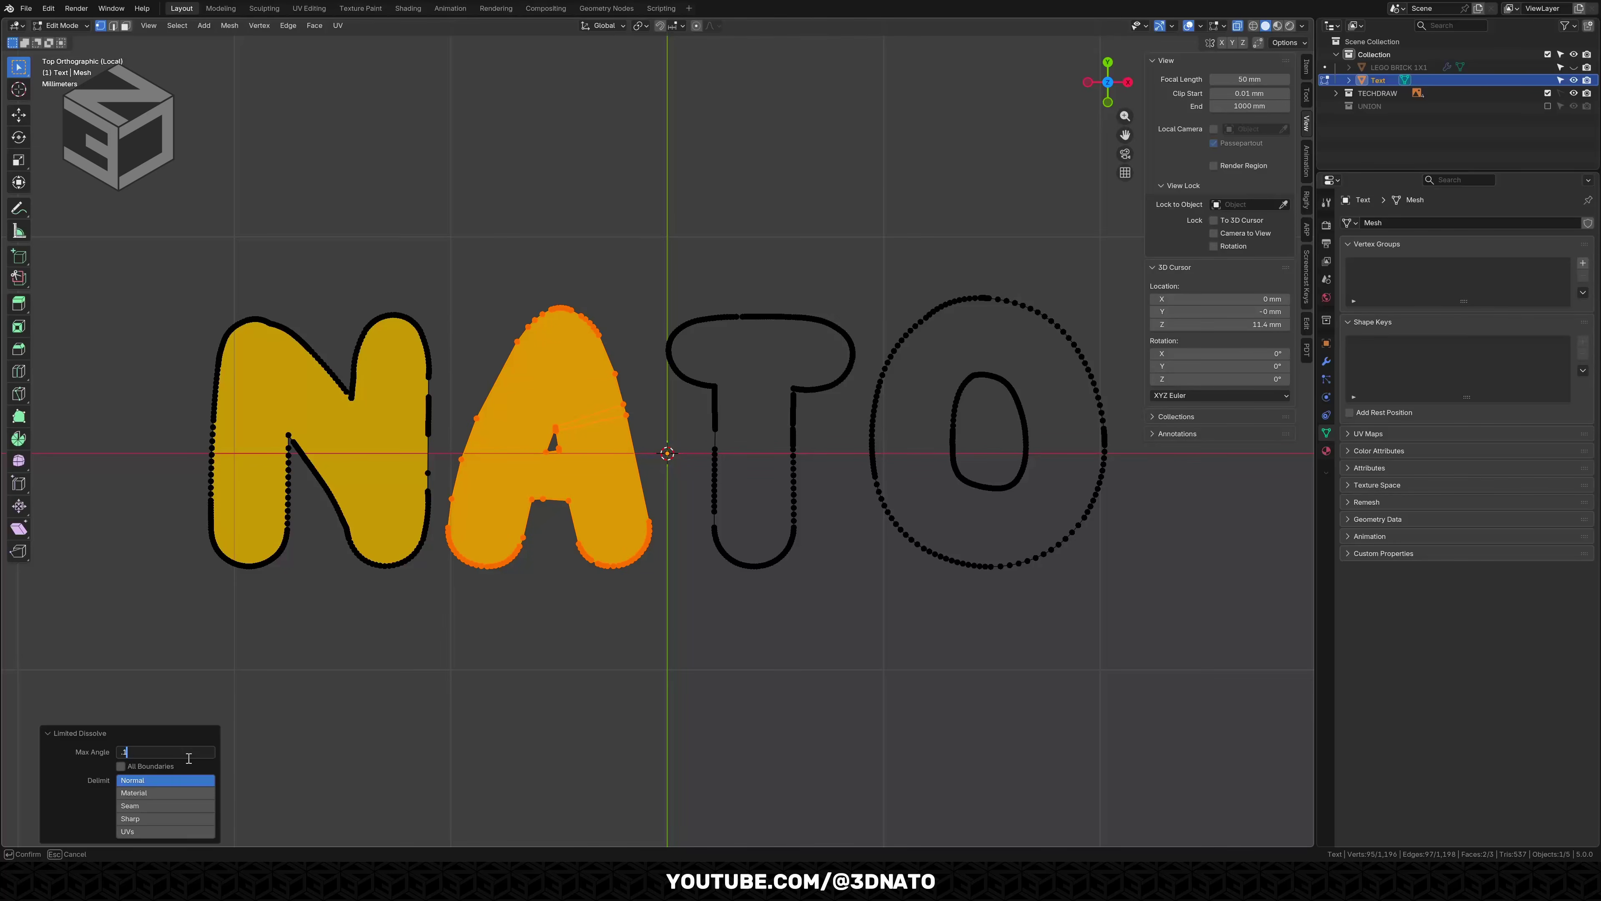
pyautogui.press('Return')
# Fill the letter T with a single face and the letter O between its outer and inner outlines.
pyautogui.keyDown('alt'); pyautogui.click(712, 443); pyautogui.keyUp('alt')
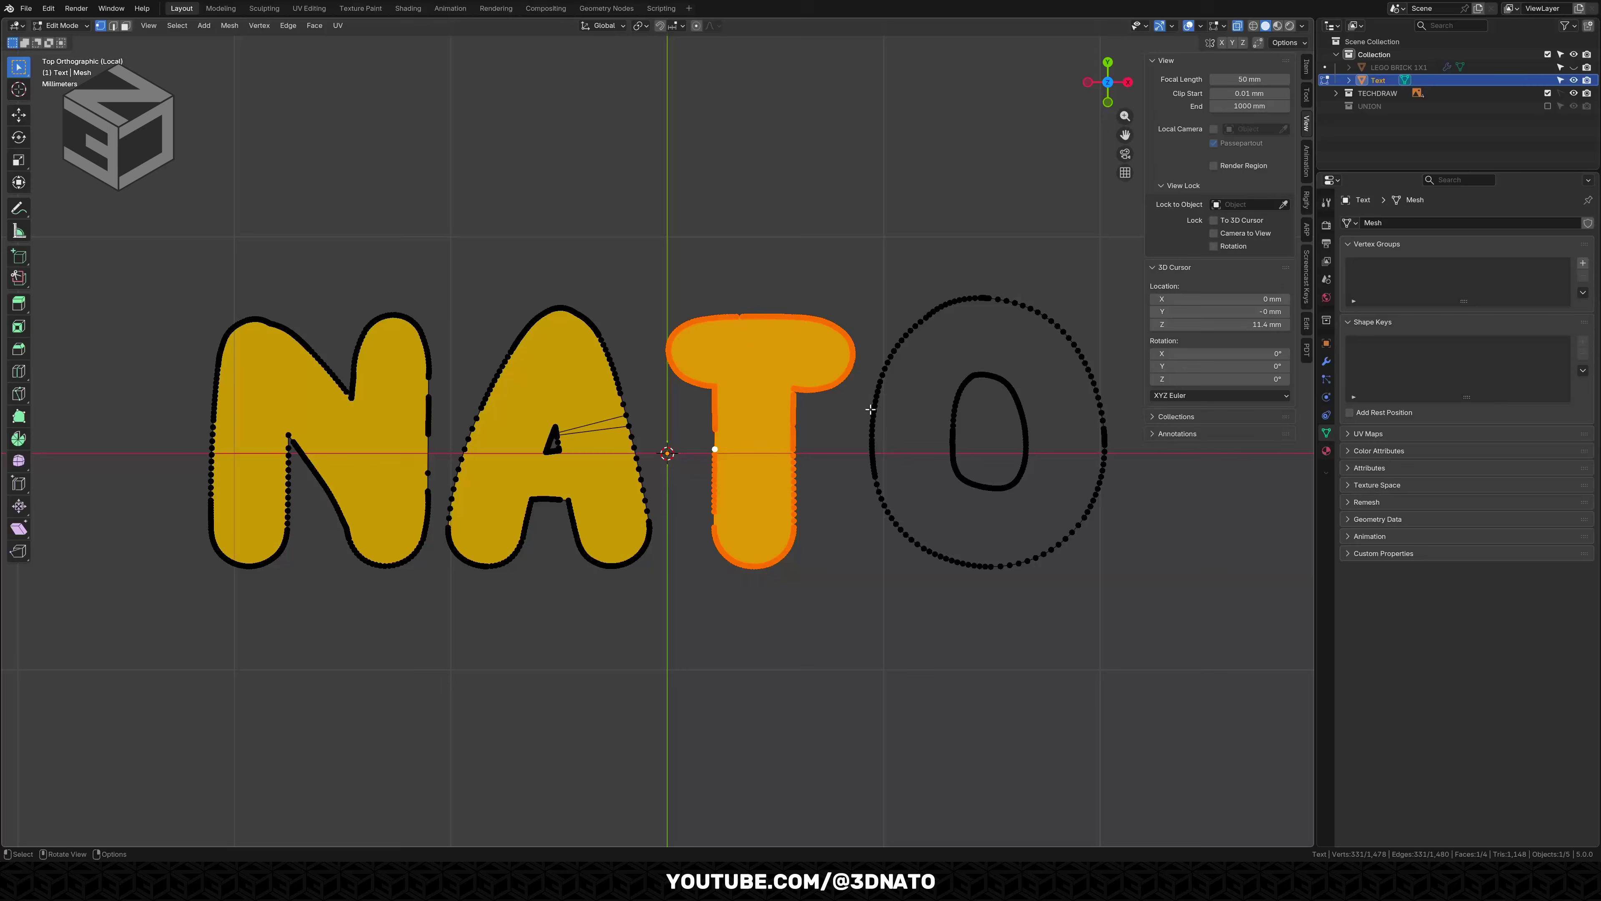
pyautogui.keyDown('alt'); pyautogui.click(870, 409); pyautogui.keyUp('alt')
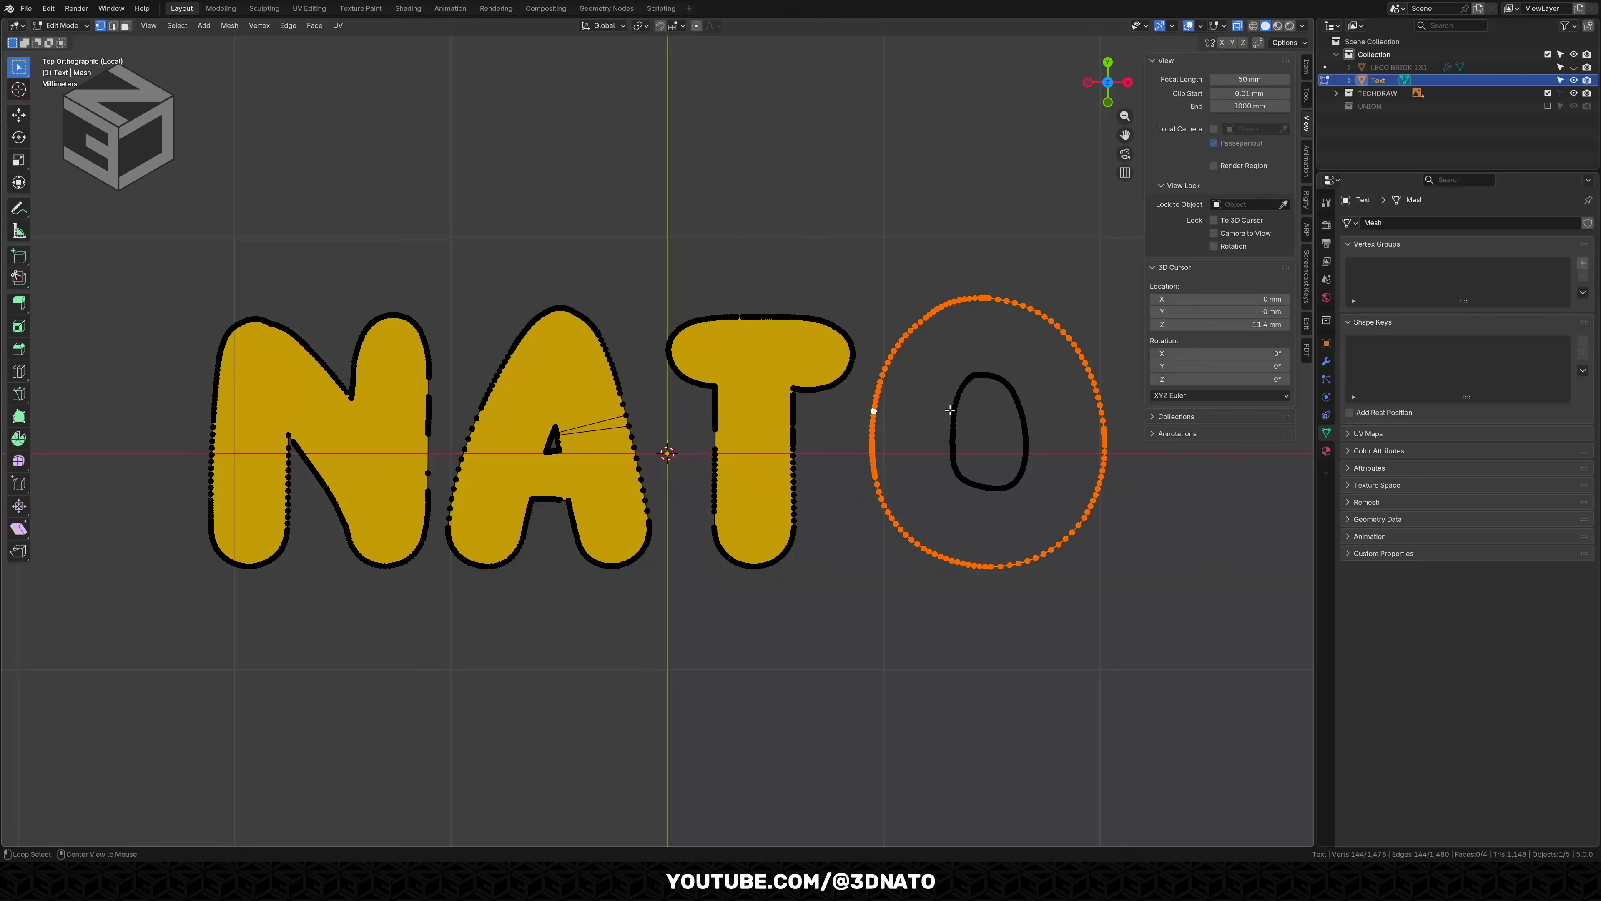
pyautogui.keyDown('alt'); pyautogui.keyDown('shift'); pyautogui.click(955, 410); pyautogui.keyUp('shift'); pyautogui.keyUp('alt')
pyautogui.hotkey('alt', 'f')
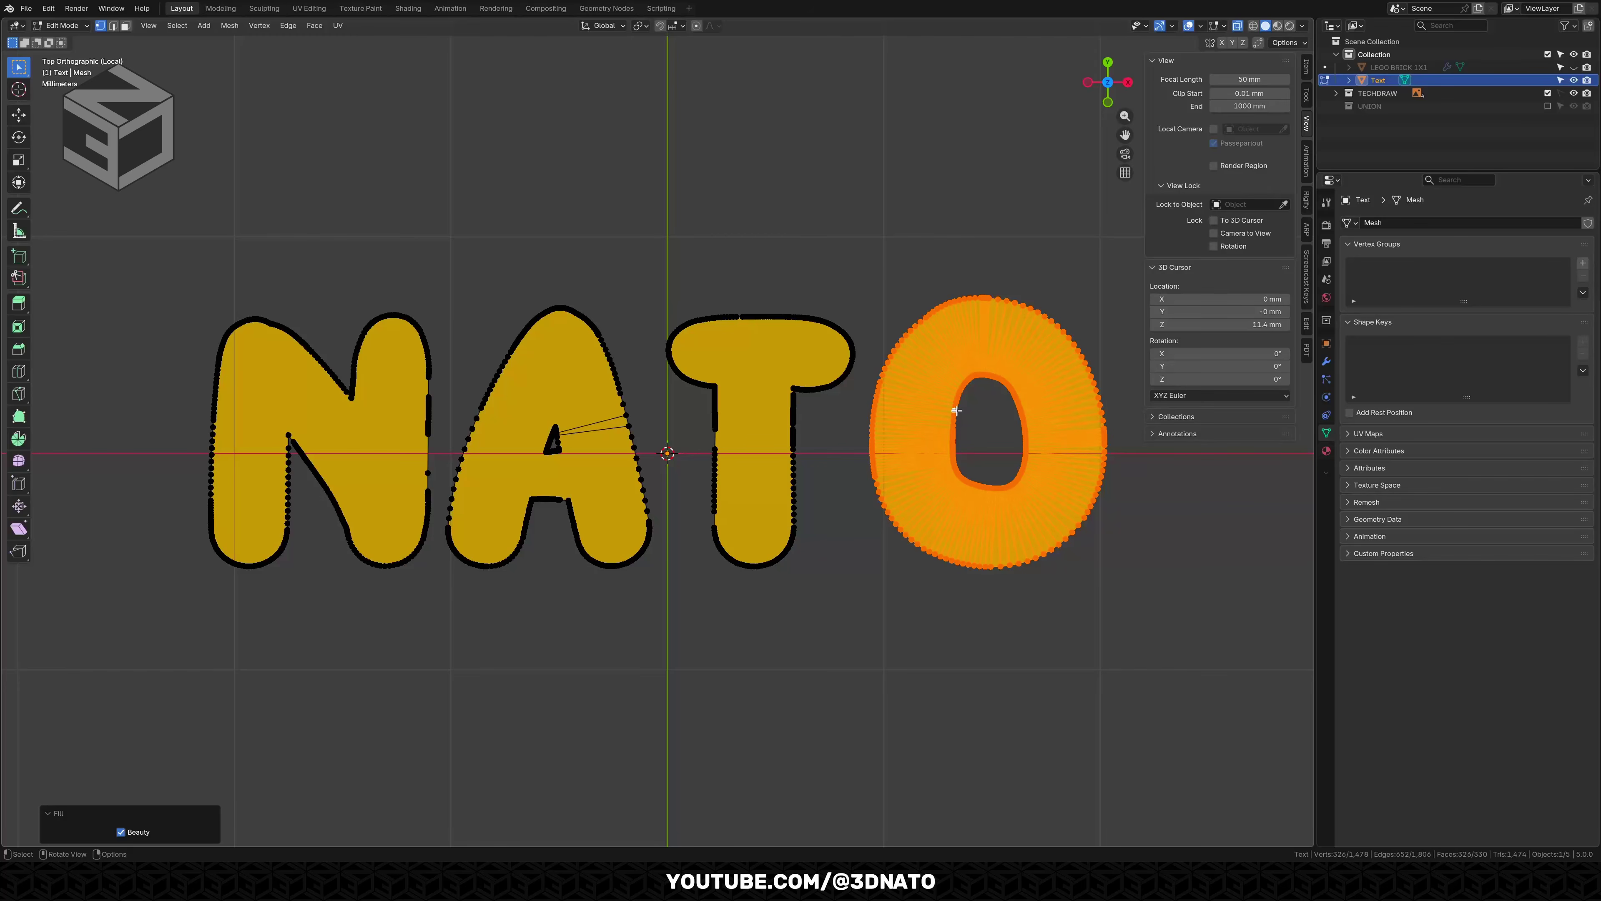
# Simplify the letter O's faces with Limited Dissolve, and return to Object Mode outside local view.
pyautogui.rightClick(955, 410)
pyautogui.click(956, 409)
pyautogui.press('Tab')
pyautogui.press('KP_Divide')
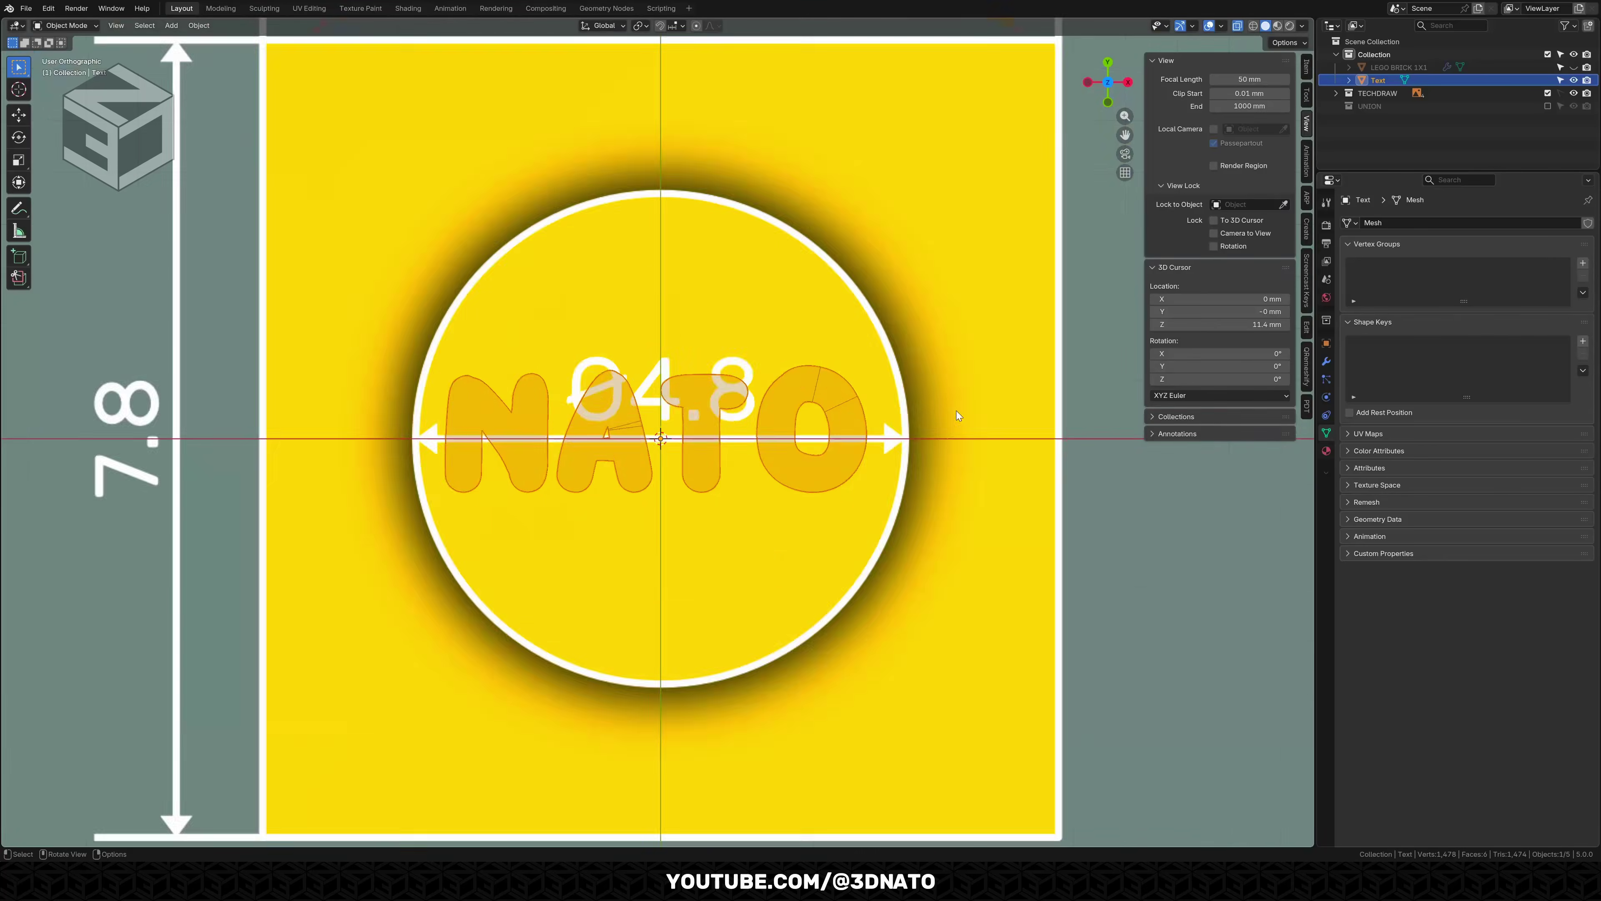
# Add a Solidify modifier to the text mesh with a thickness of 0.2 mm and an offset of 0.
pyautogui.press('ctrl+KP_3')
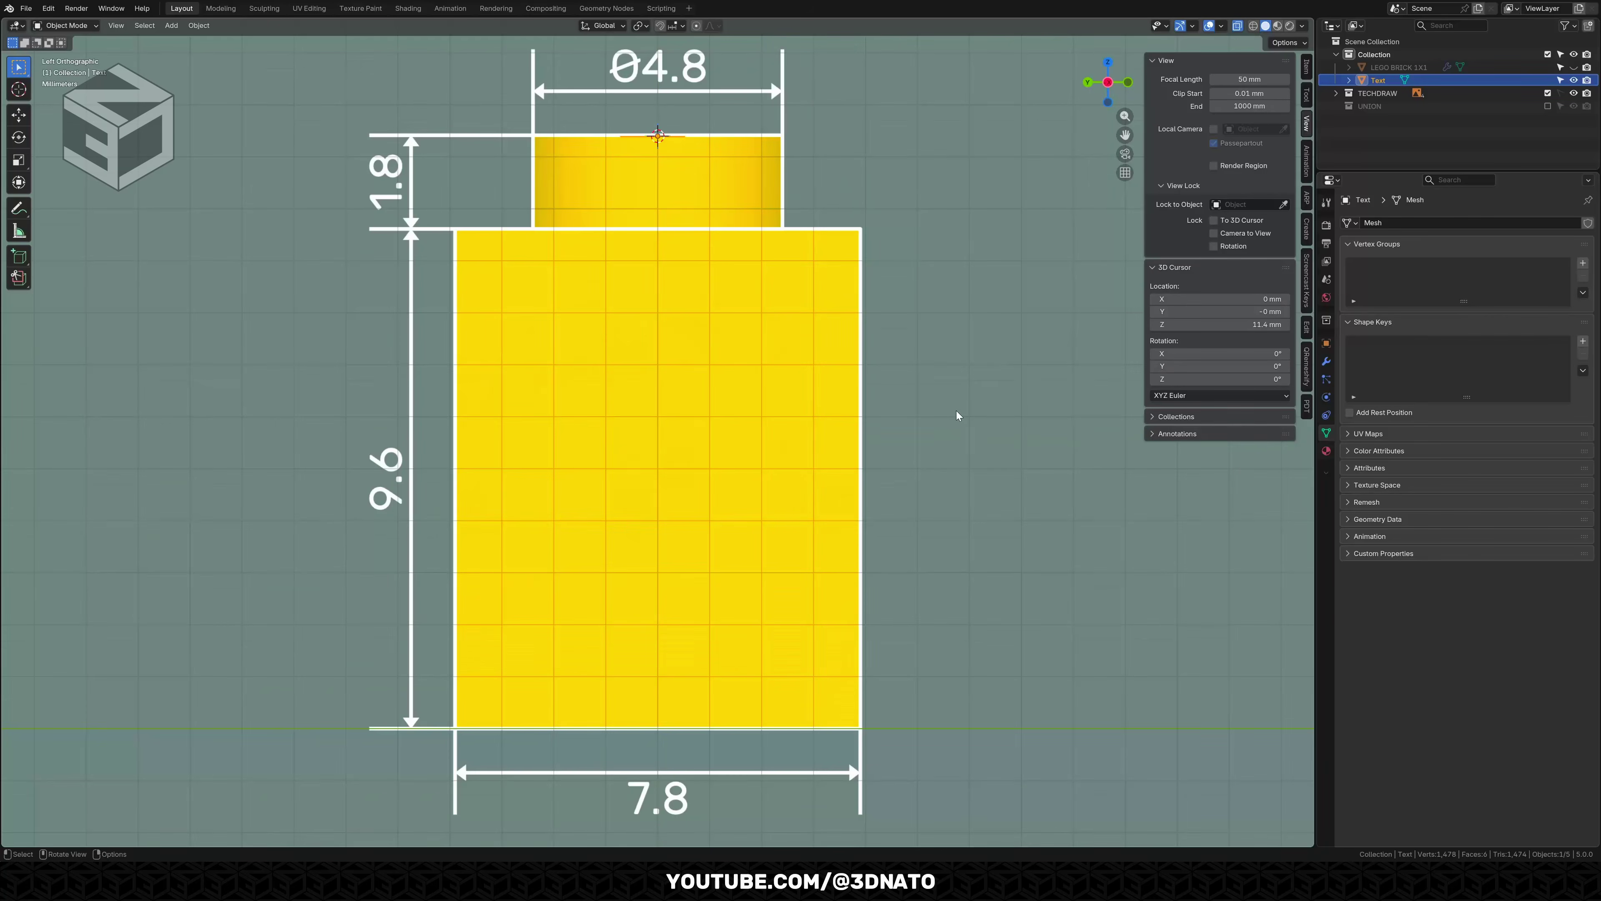
pyautogui.click(1326, 361)
pyautogui.click(1362, 222)
pyautogui.moveTo(1356, 223)
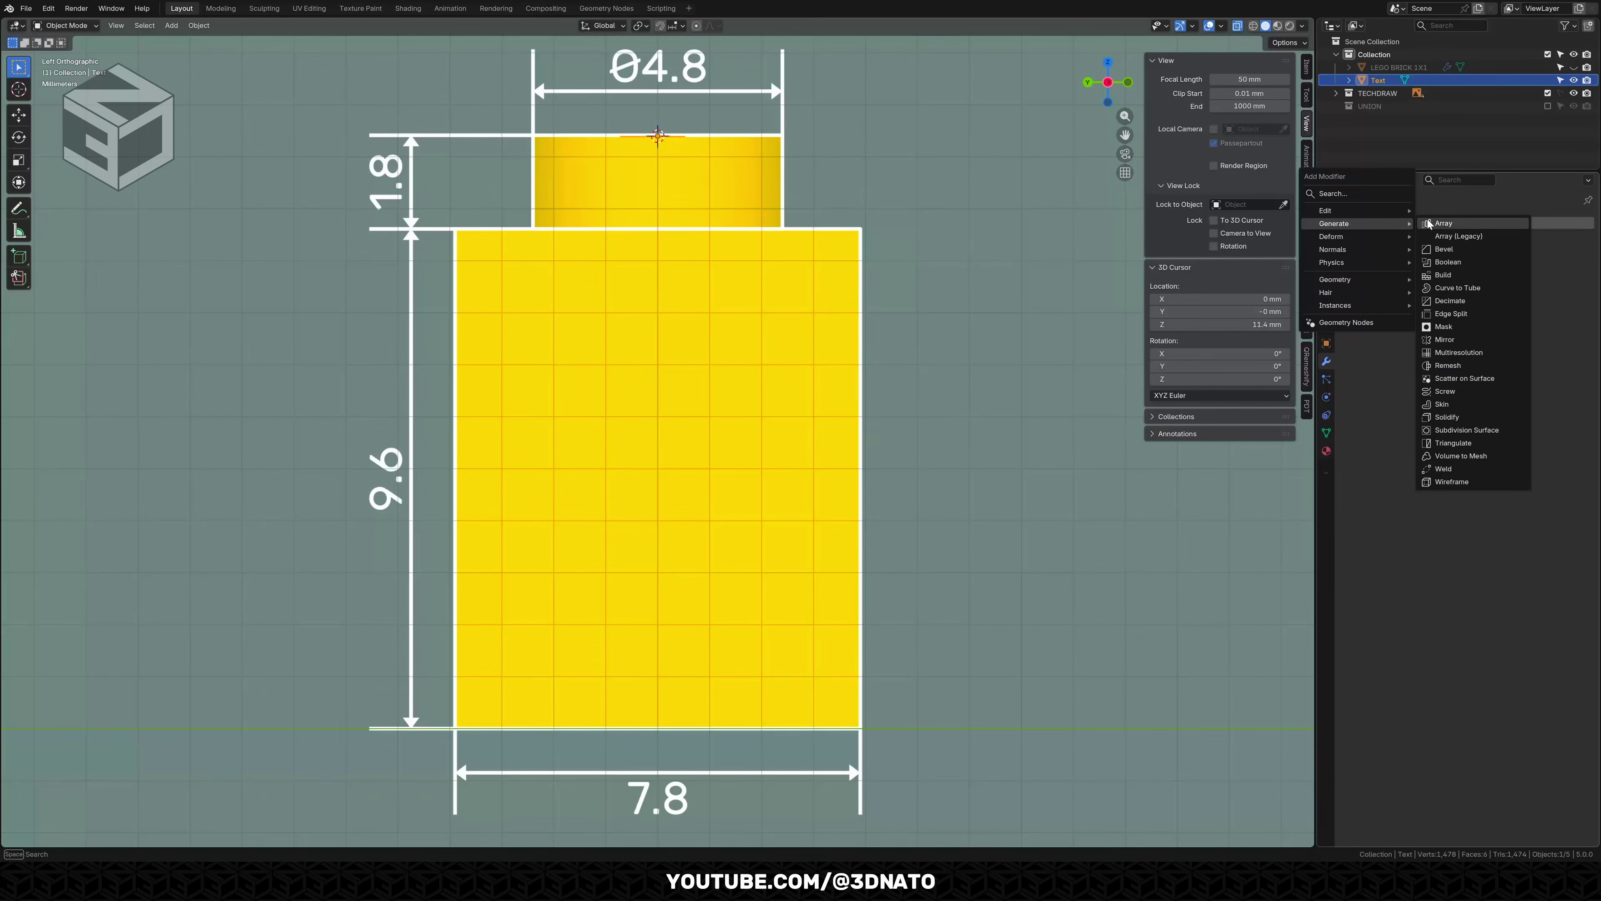
pyautogui.click(1447, 417)
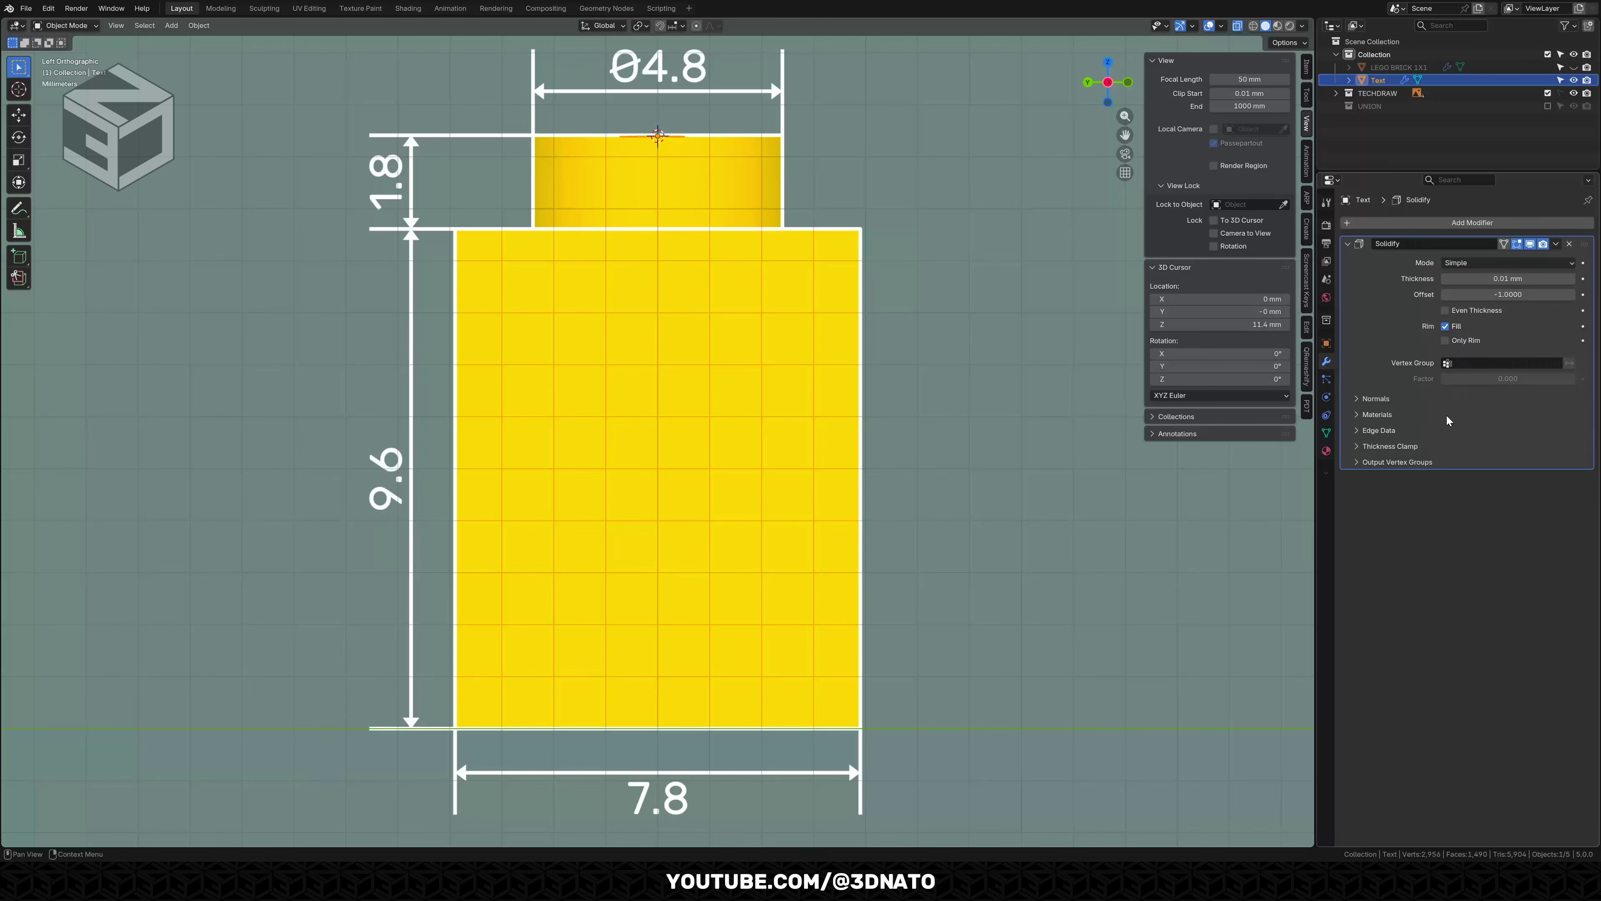
pyautogui.click(1499, 279)
pyautogui.write('.2')
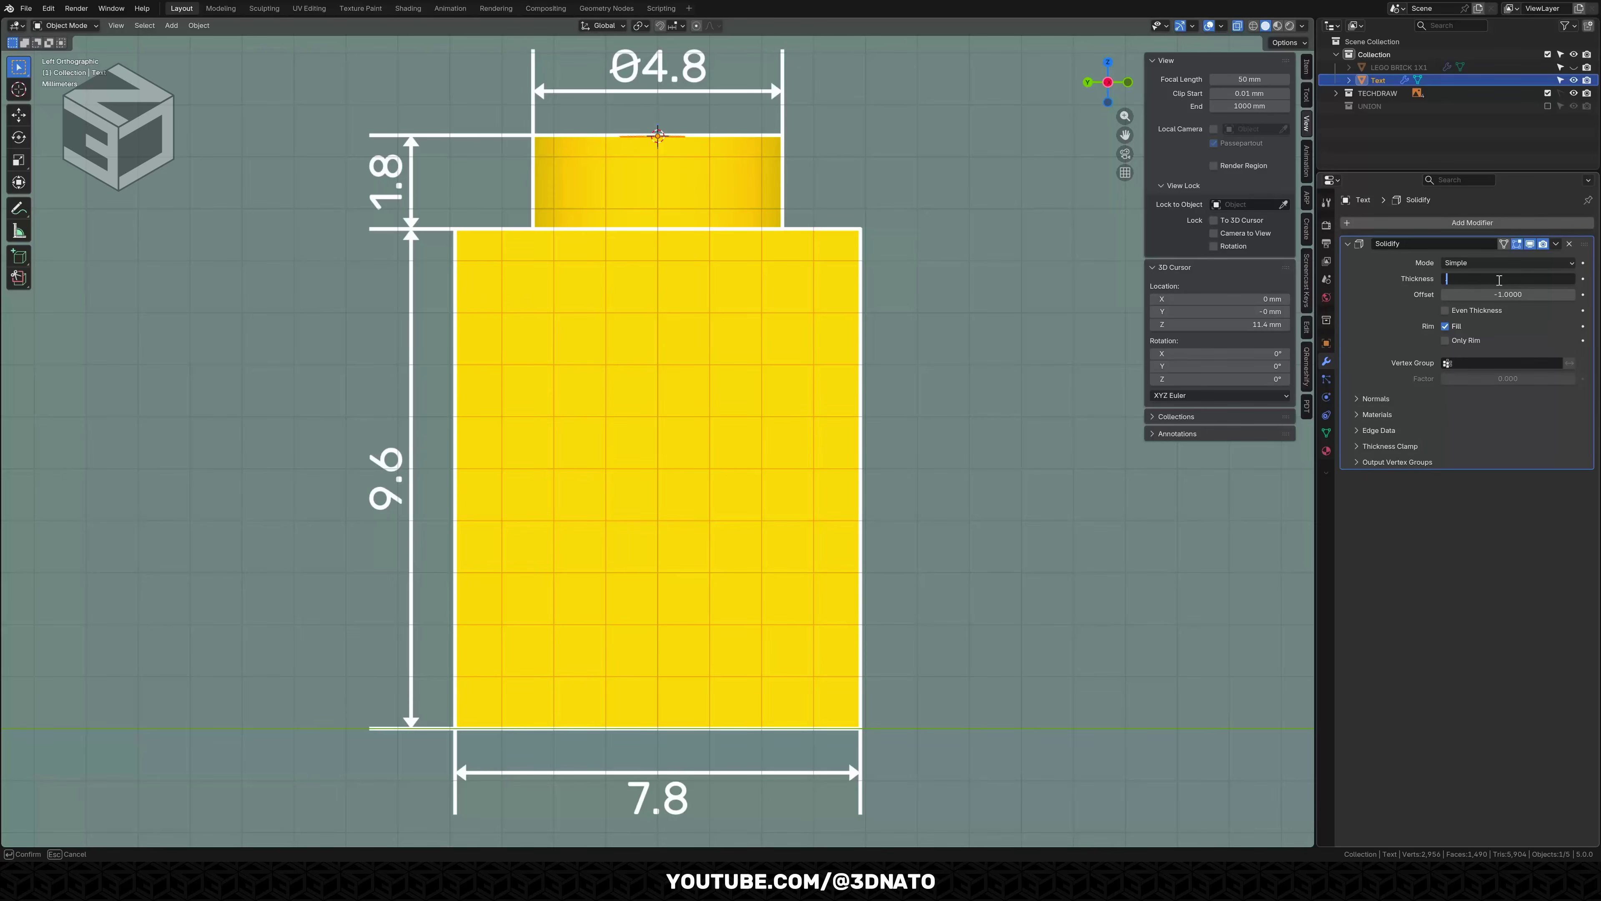
pyautogui.press('Tab')
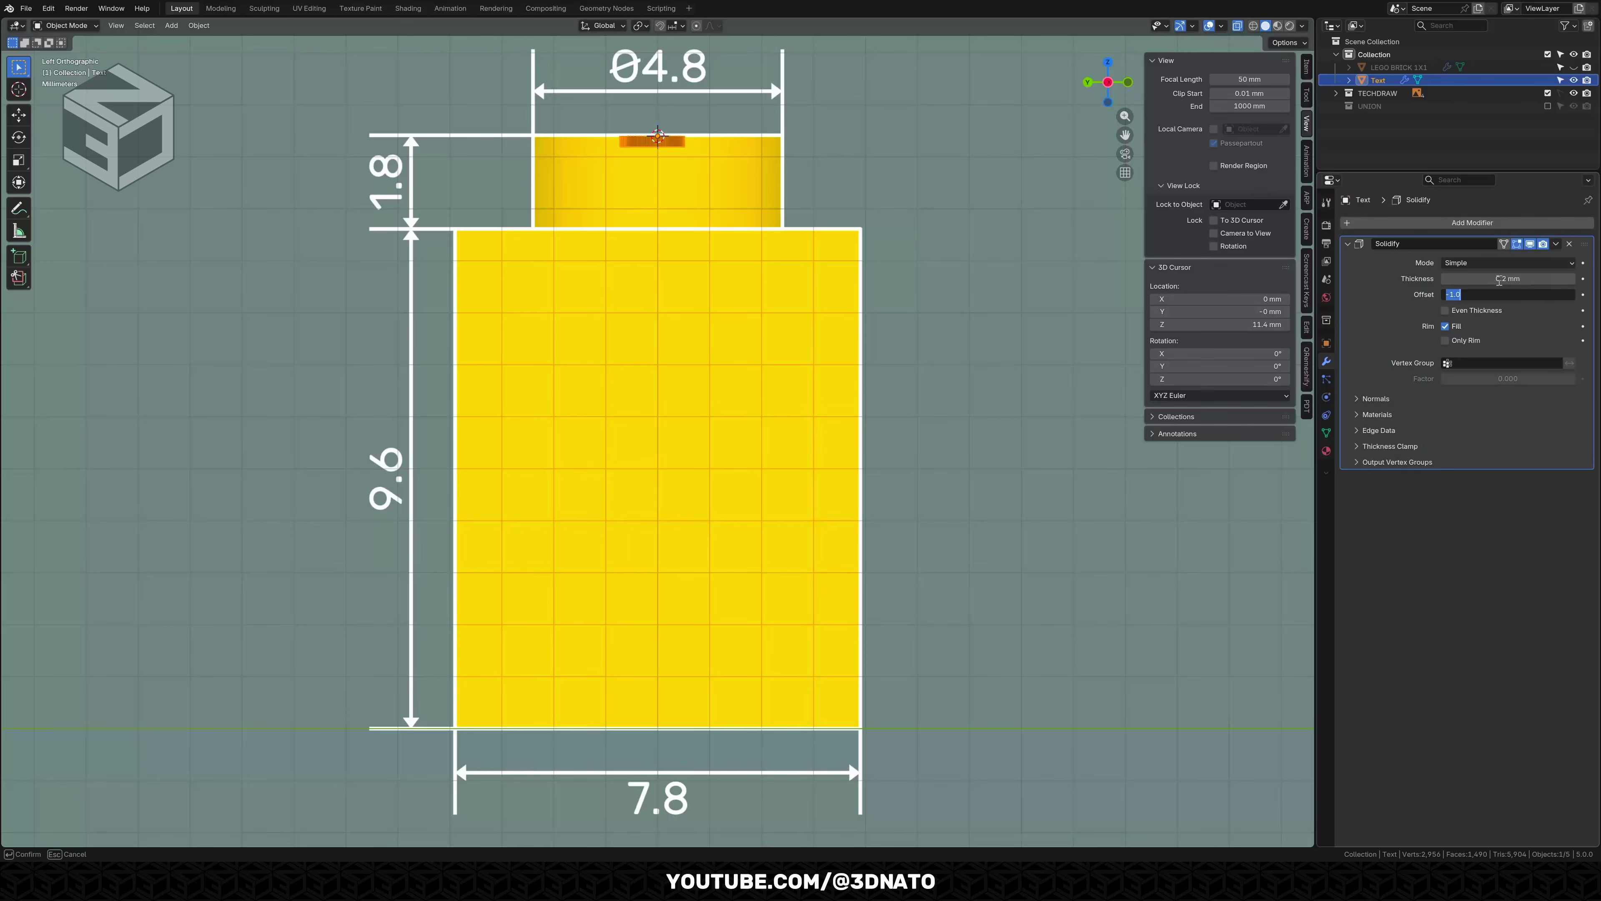
pyautogui.write('0')
pyautogui.press('Return')
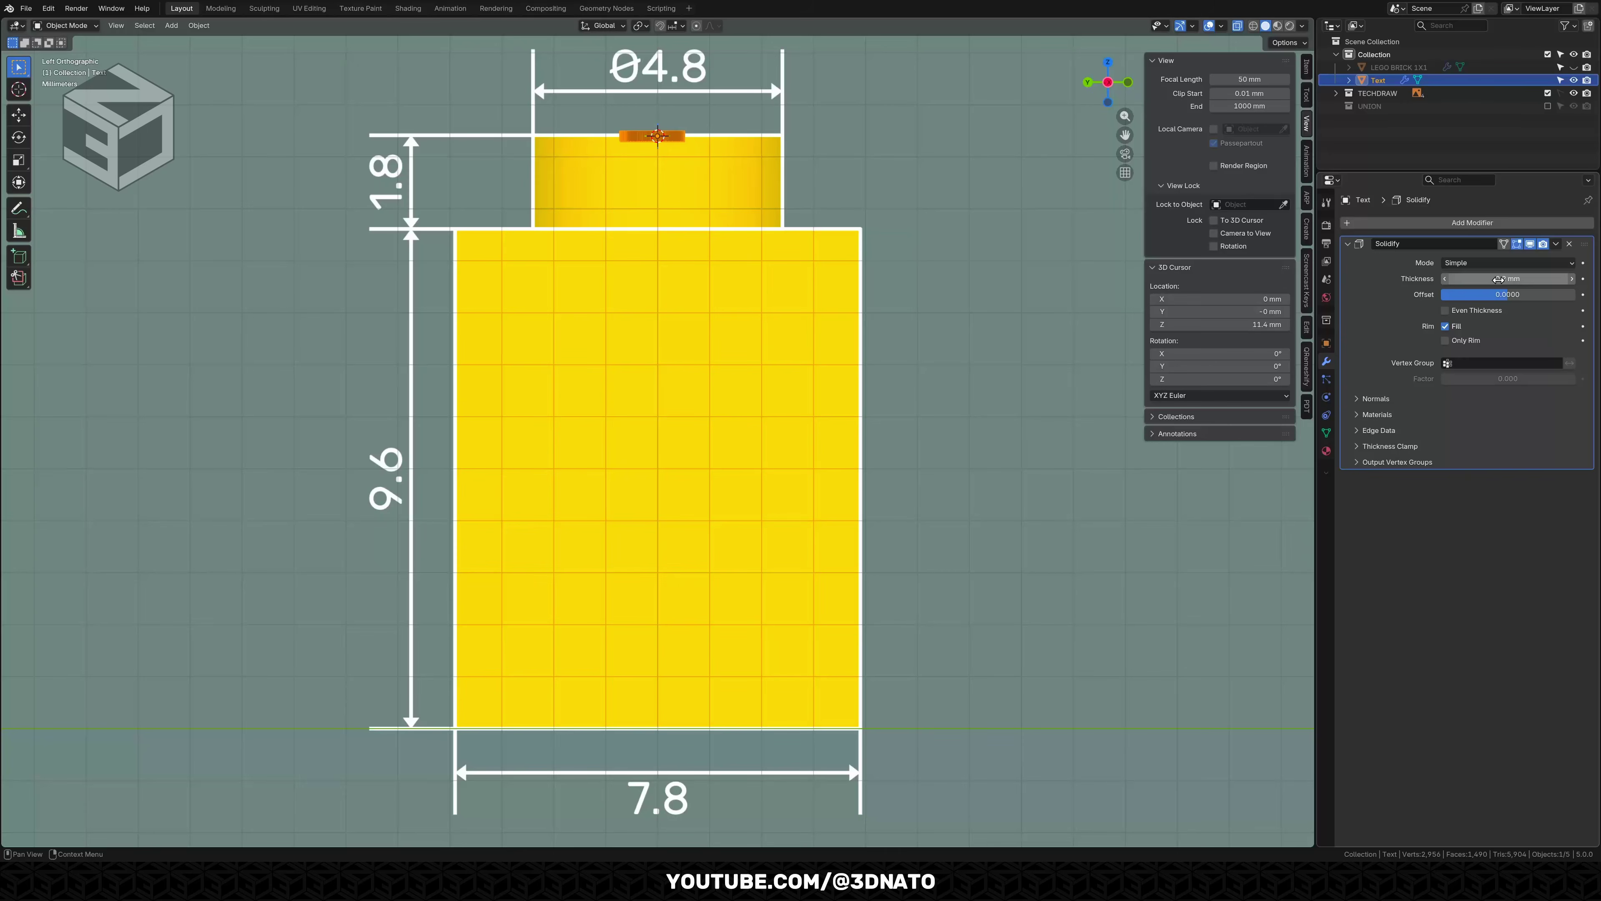
# Rename the text mesh TEXT_UNION and move it to the UNION collection.
pyautogui.press('F2')
pyautogui.write('TEXT')
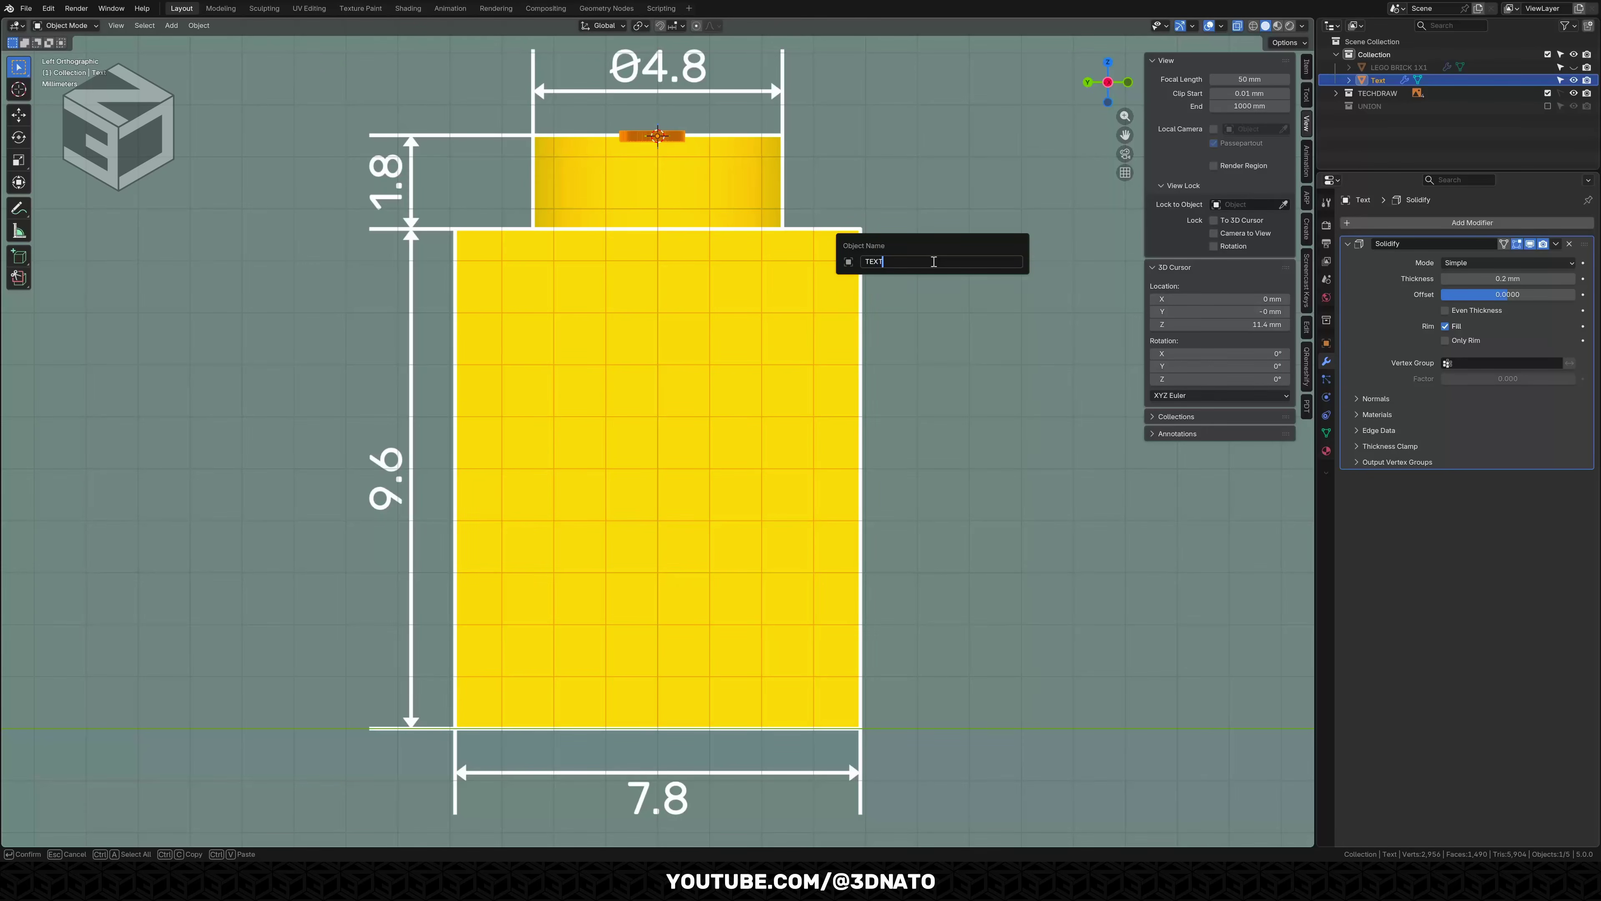
pyautogui.write('_UNION')
pyautogui.press('Return')
pyautogui.press('m')
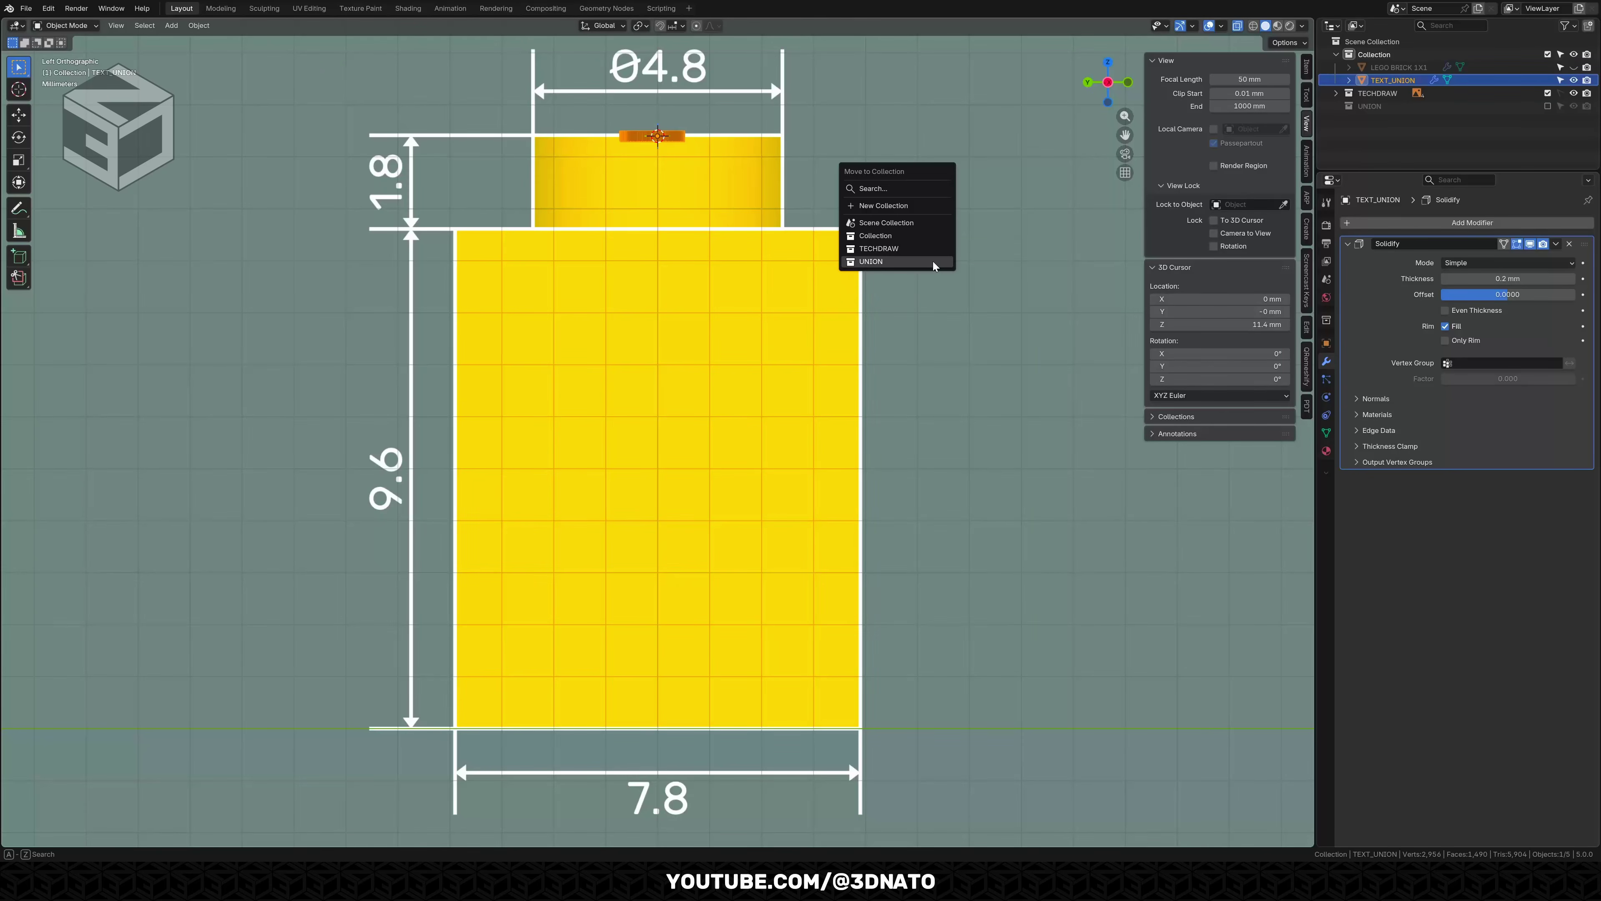
pyautogui.click(933, 262)
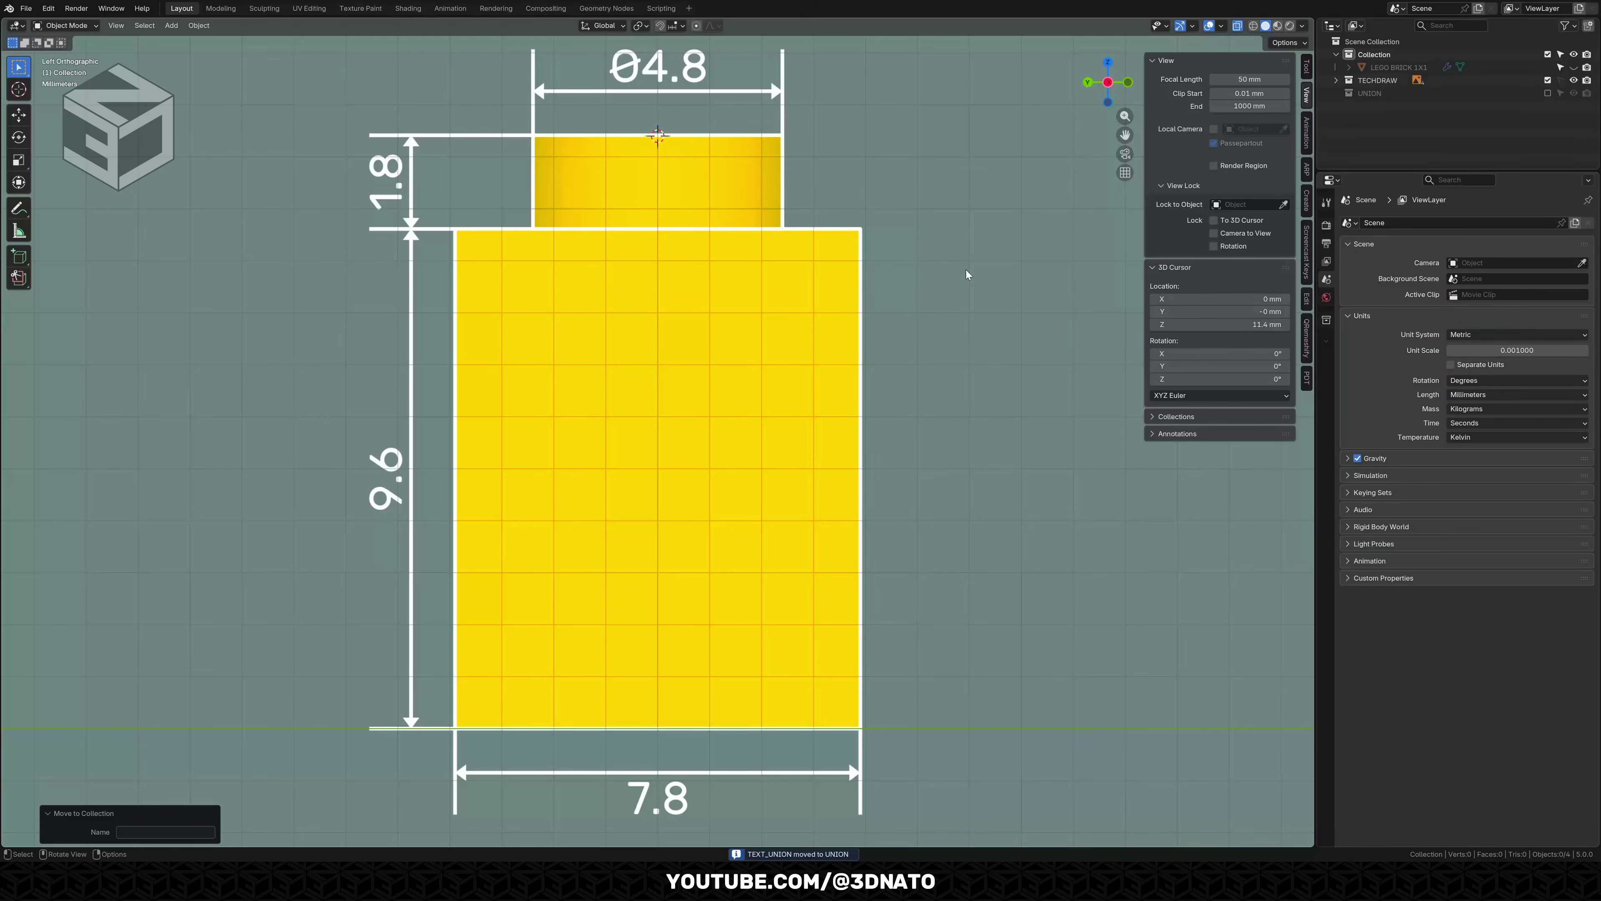
# Set the 3D cursor's Z location to 0 mm and view the brick drawing from the bottom.
pyautogui.moveTo(1229, 324); pyautogui.dragTo(1229, 324)
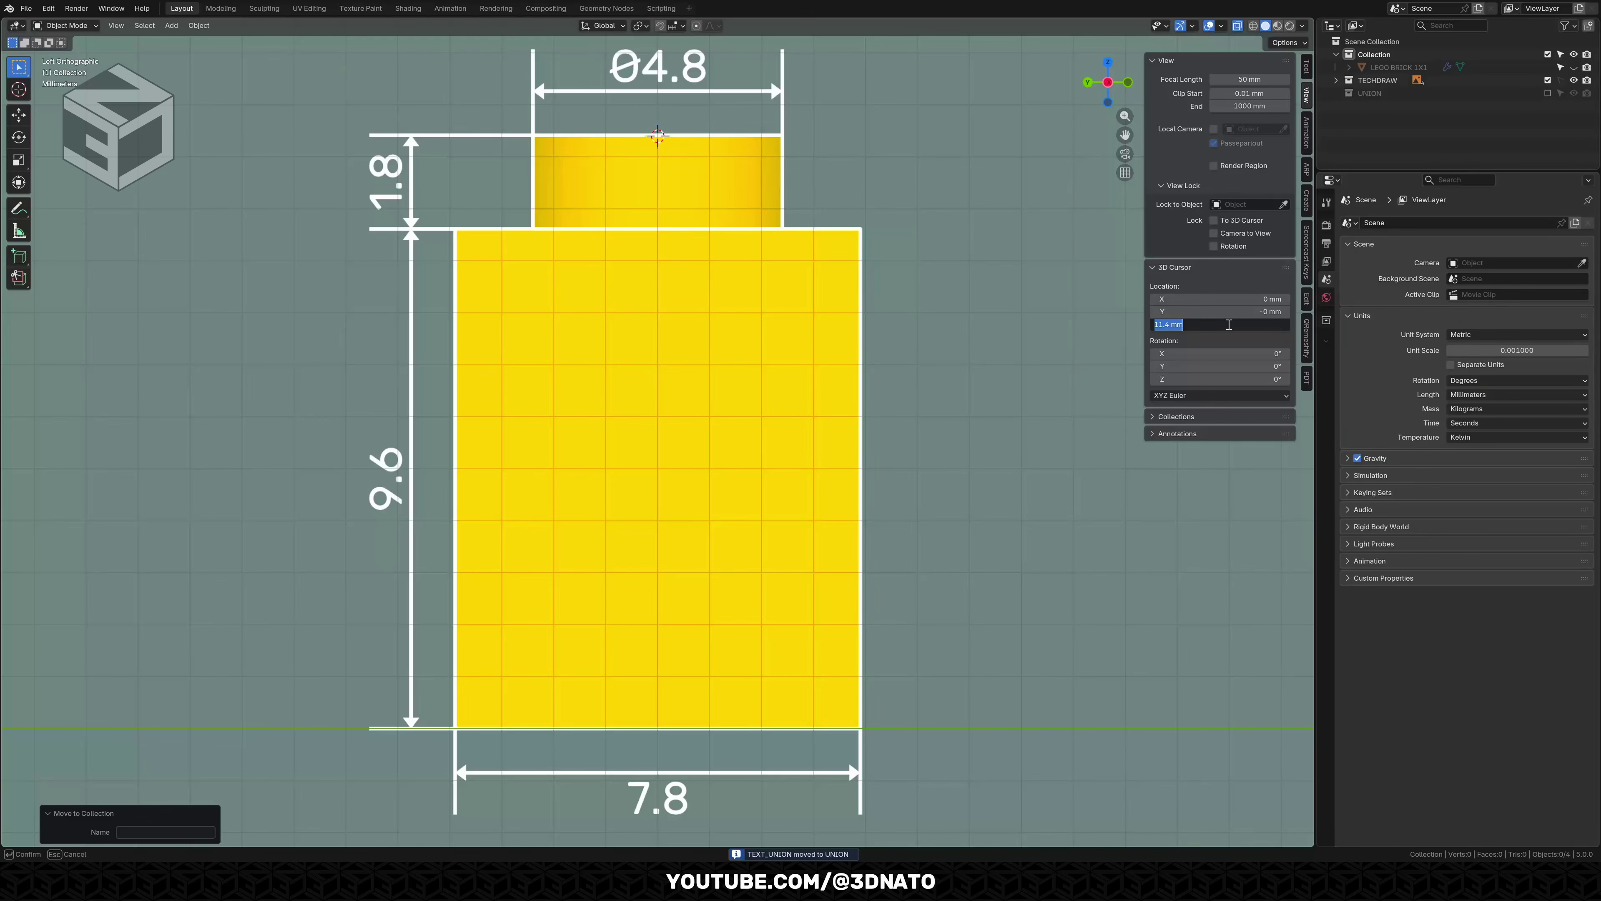
pyautogui.write('0')
pyautogui.press('Return')
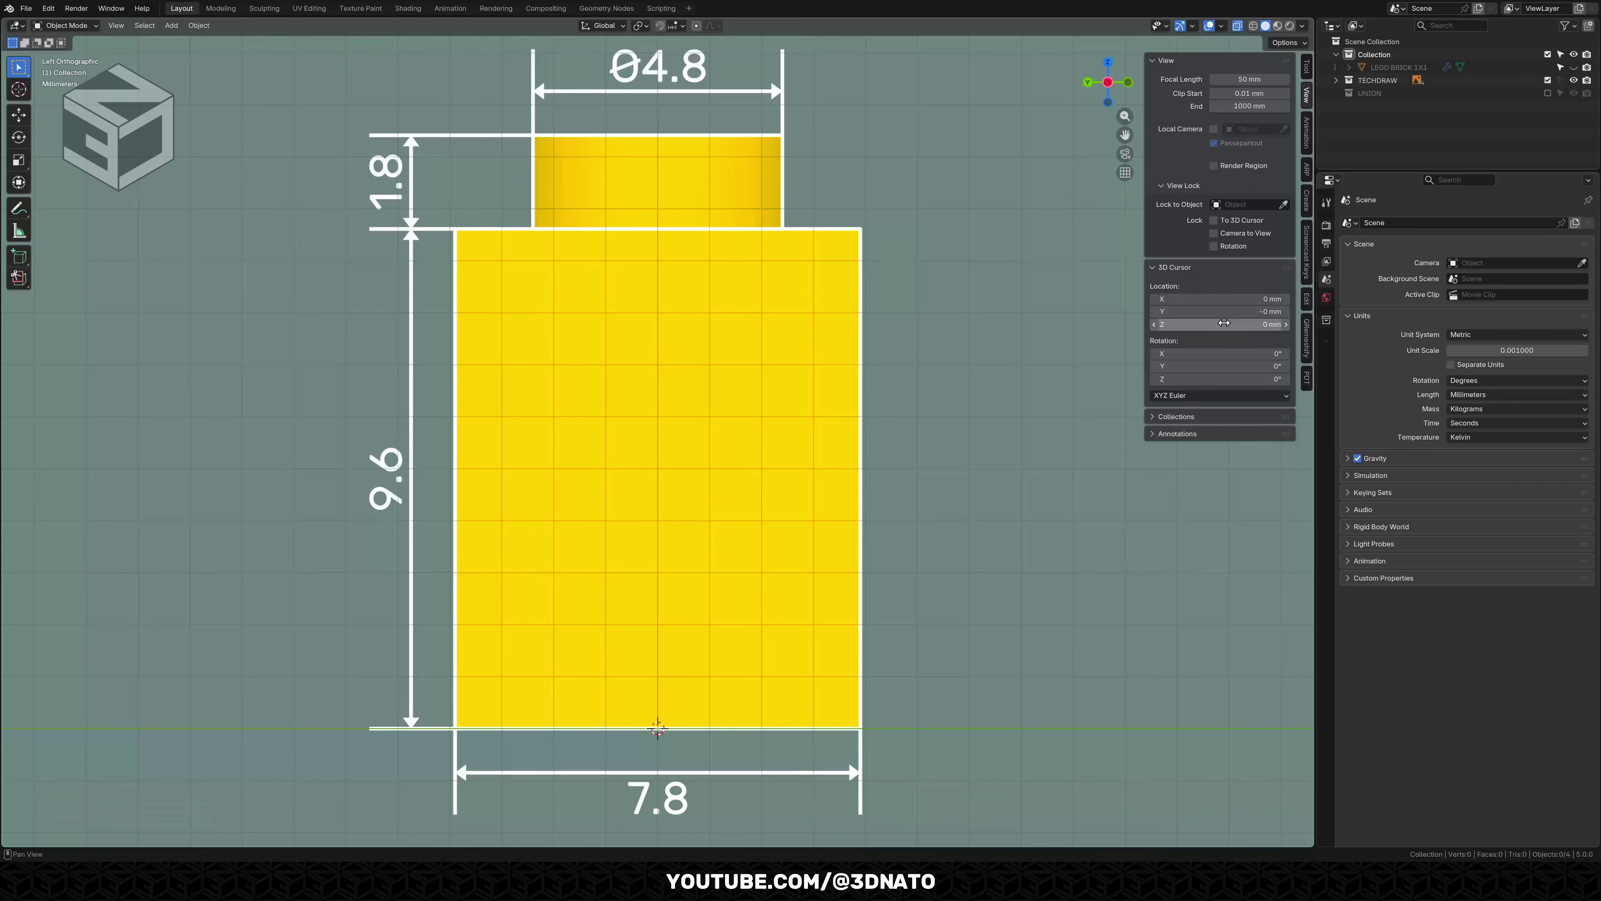
pyautogui.press('KP_7')
pyautogui.press('ctrl+KP_7')
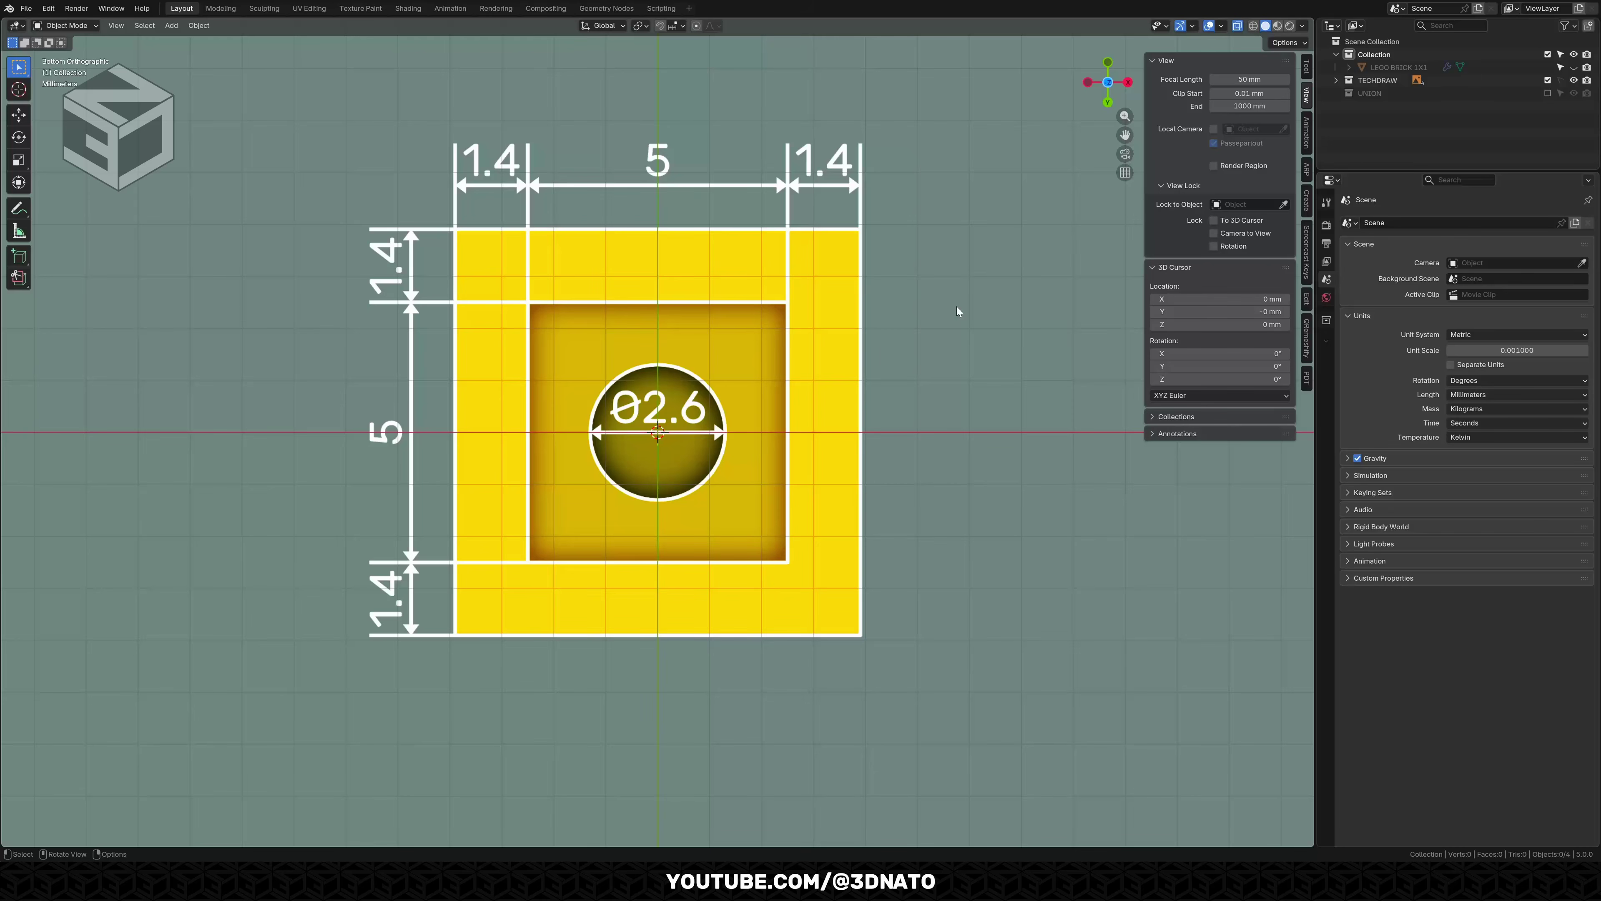
# Add a plane mesh at the 3D cursor and set its size to 5 mm for the underside cavity.
pyautogui.hotkey('shift', 'a')
pyautogui.moveTo(950, 257)
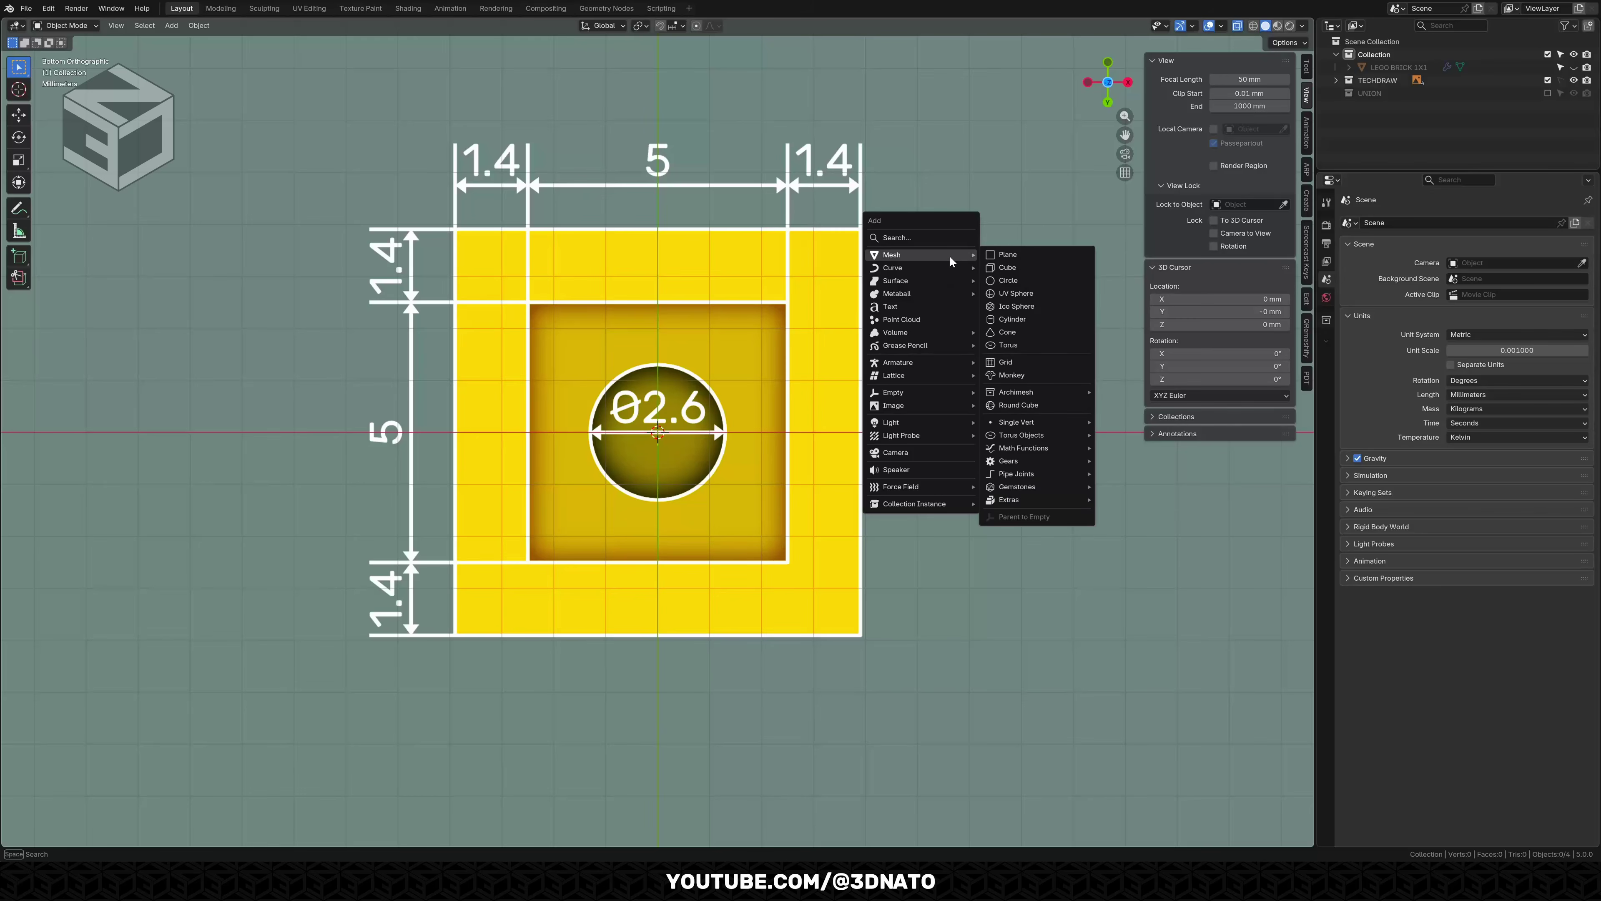
pyautogui.click(1000, 255)
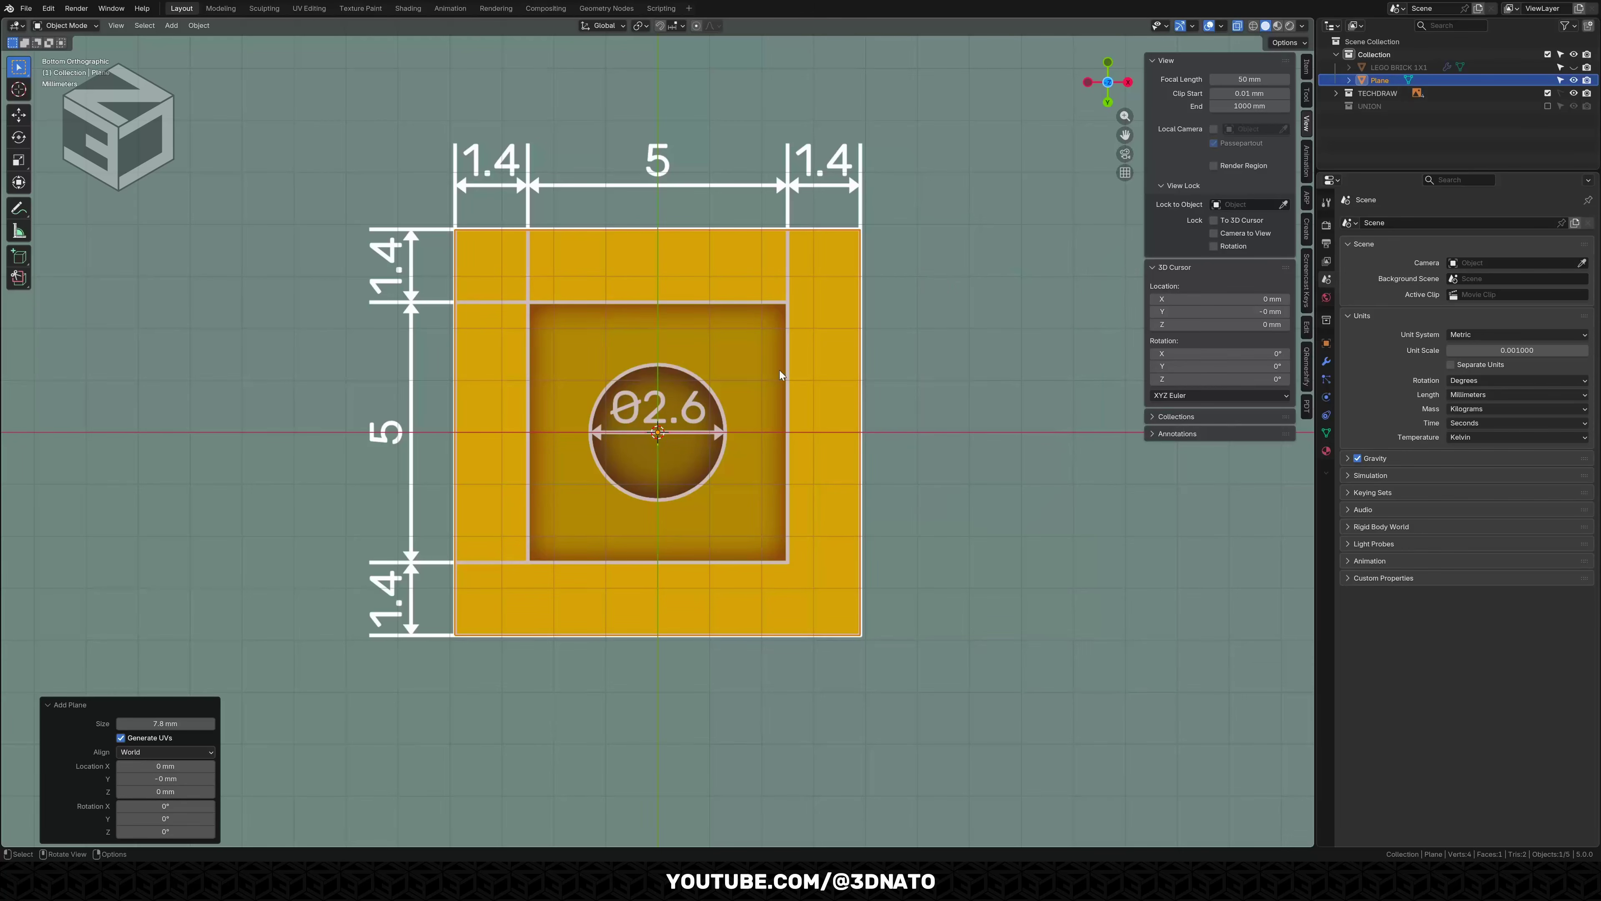
pyautogui.click(178, 724)
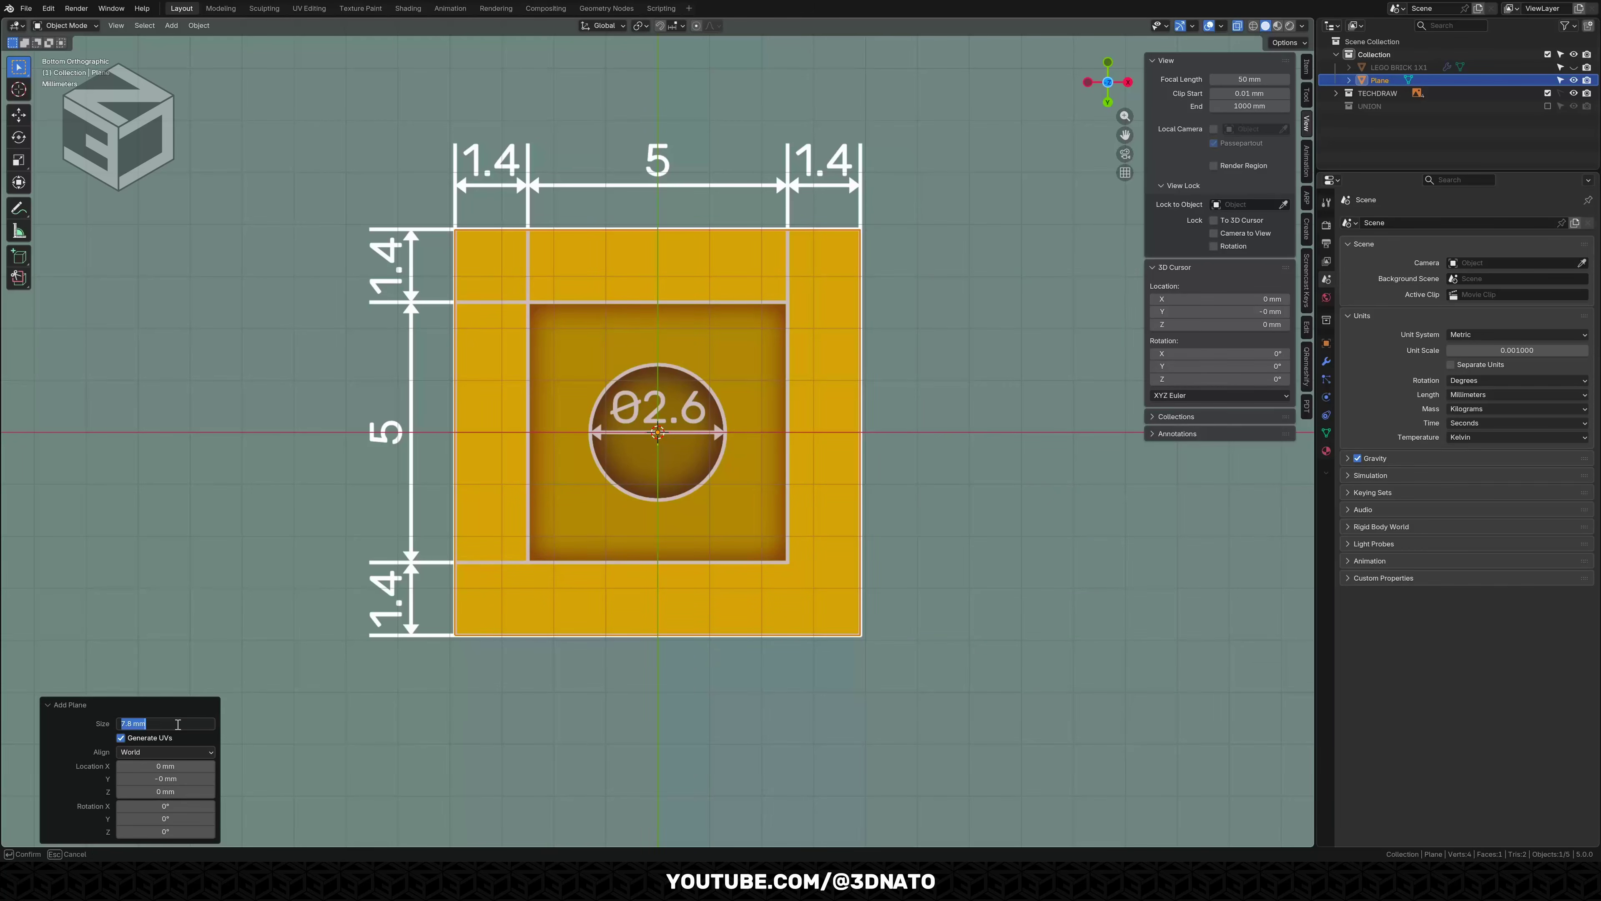
pyautogui.write('5')
pyautogui.press('Return')
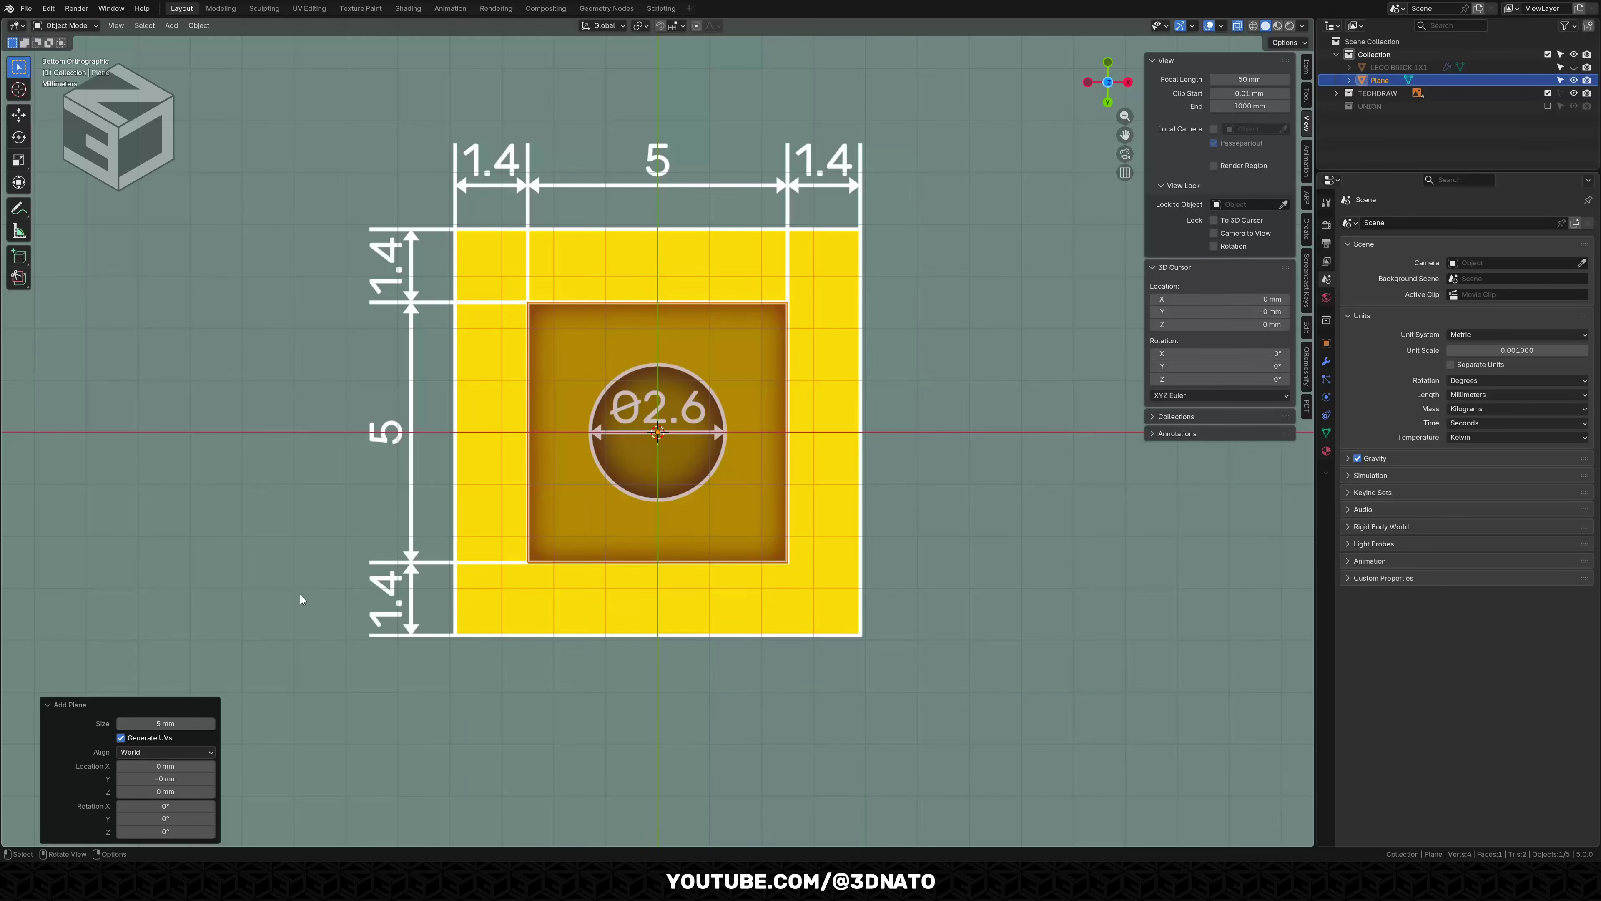
# In front view, add a Solidify modifier to the plane with a thickness of 8.6 mm and an offset of 1.
pyautogui.press('KP_1')
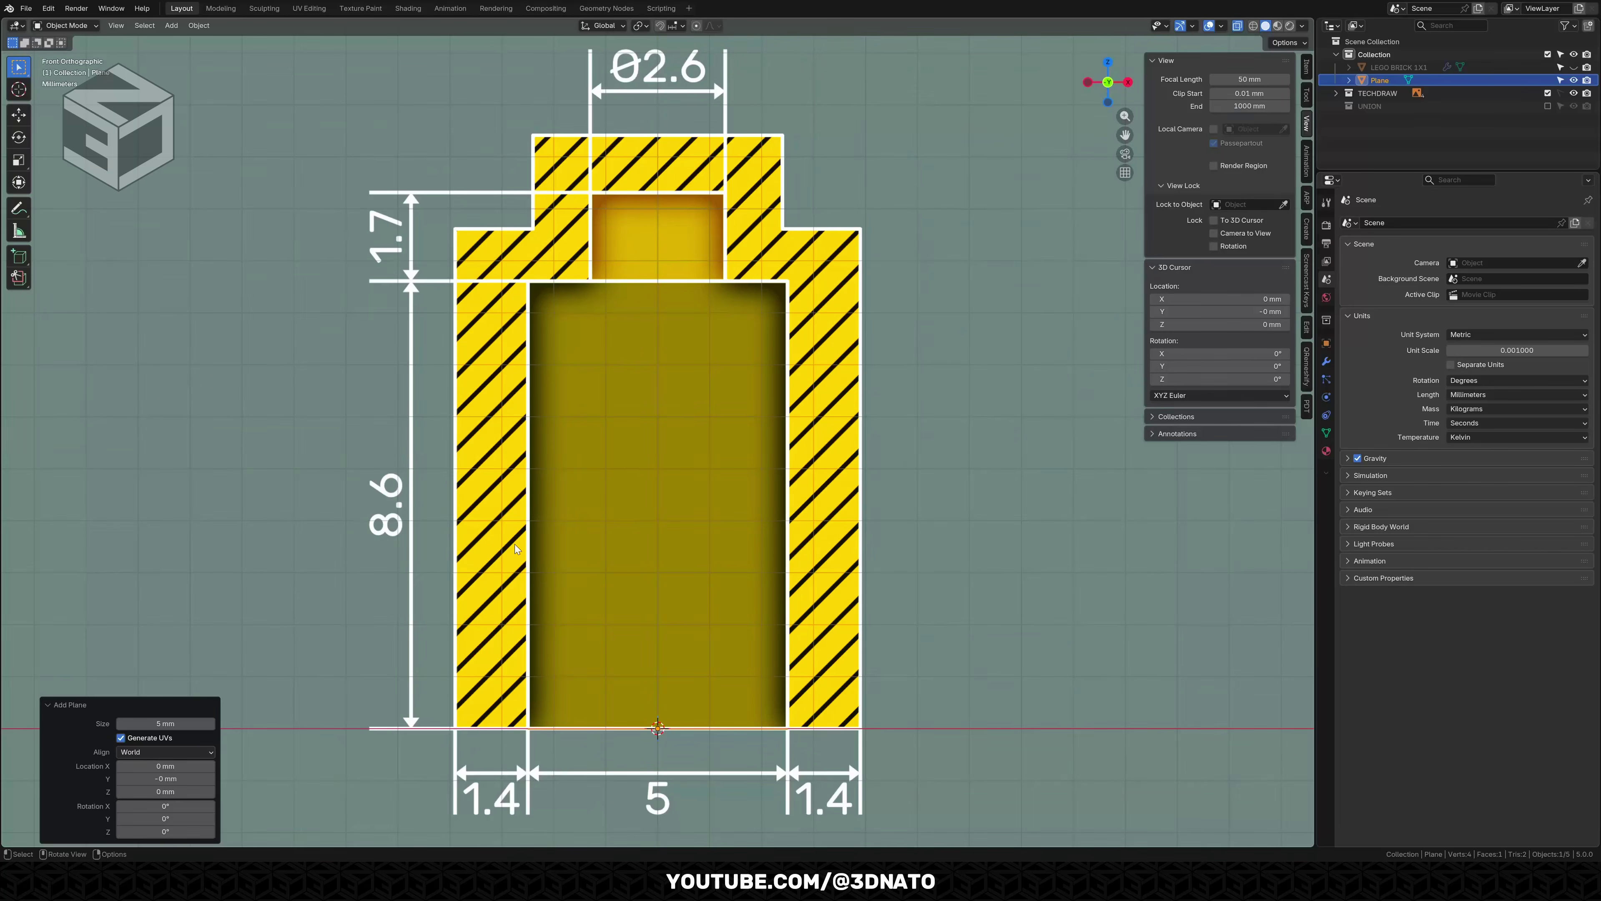
pyautogui.click(1327, 361)
pyautogui.click(1404, 224)
pyautogui.moveTo(1406, 227)
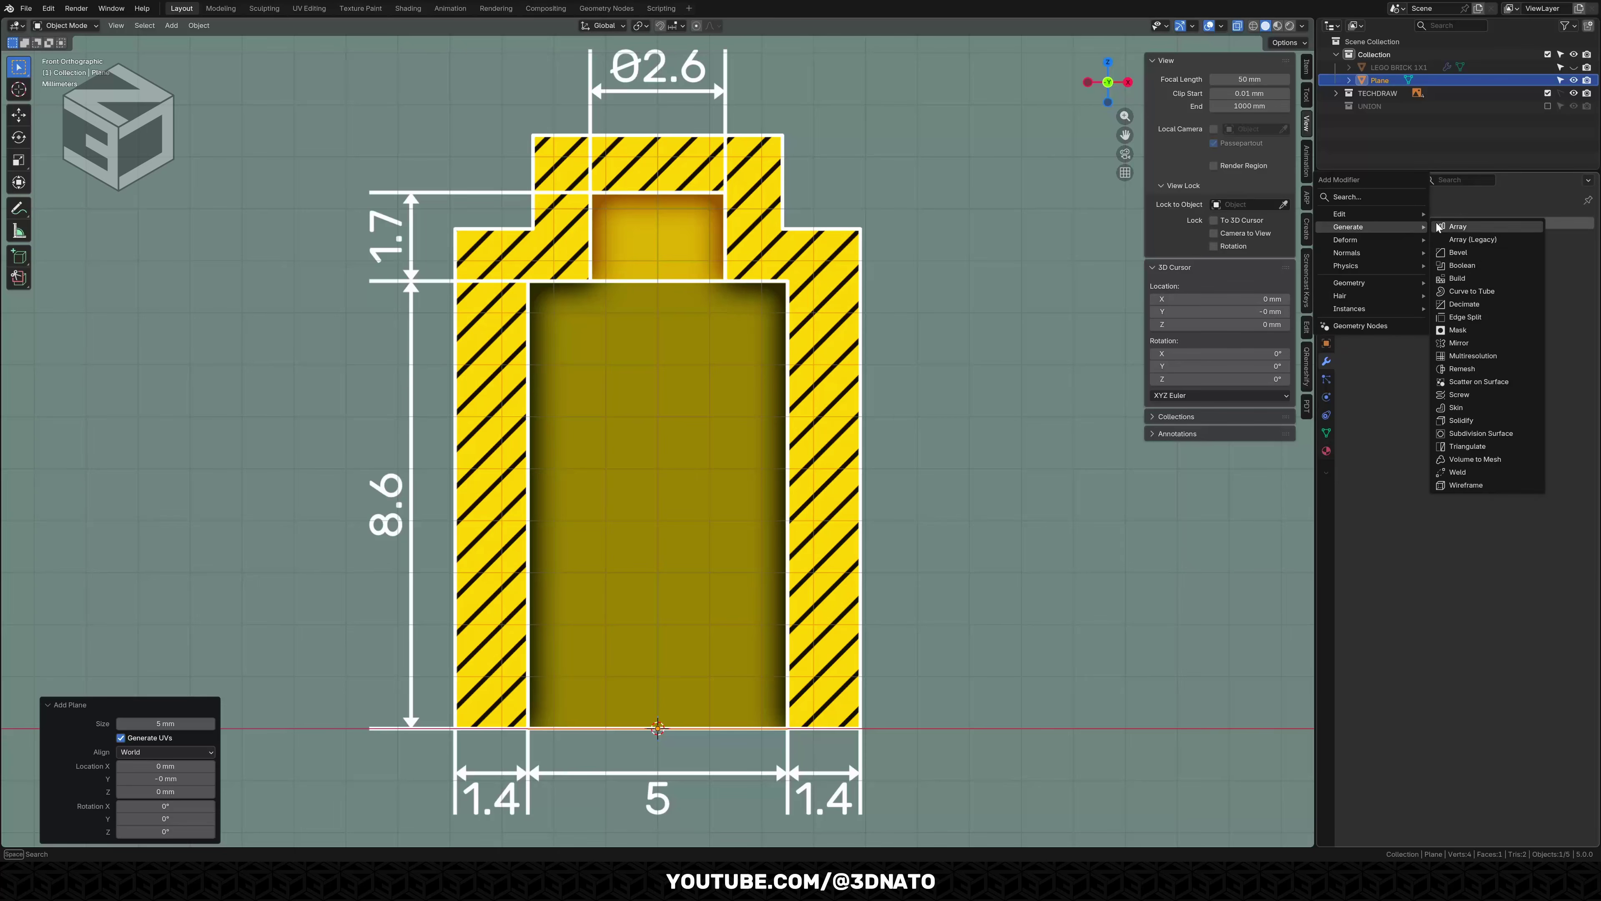
pyautogui.click(1460, 420)
pyautogui.click(1501, 278)
pyautogui.write('8')
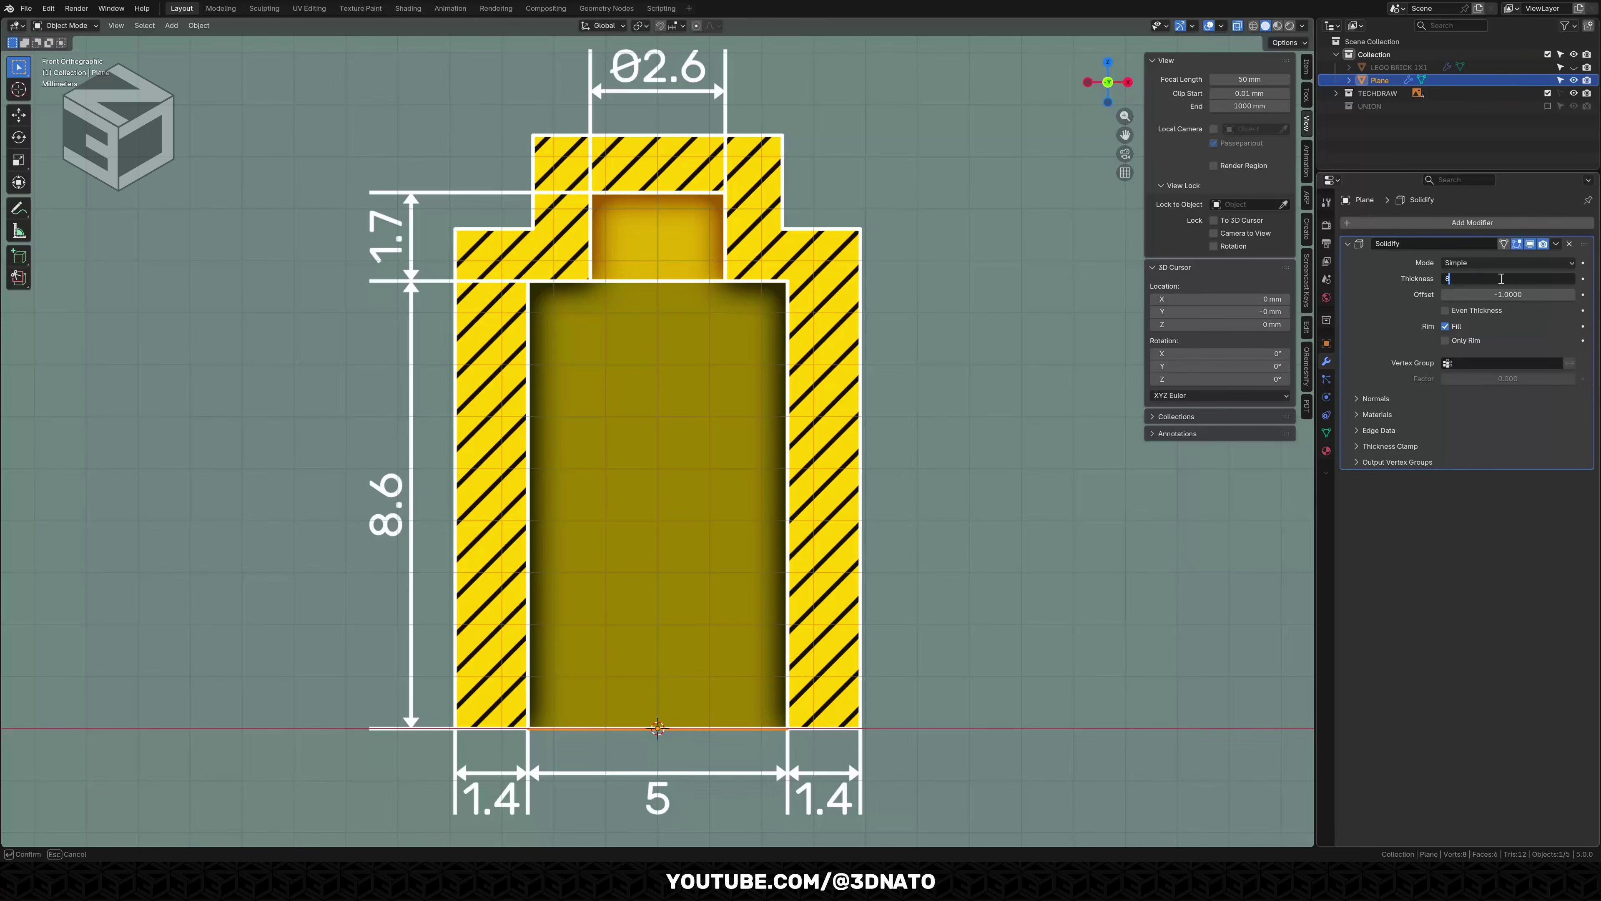
pyautogui.write('.6')
pyautogui.press('Tab')
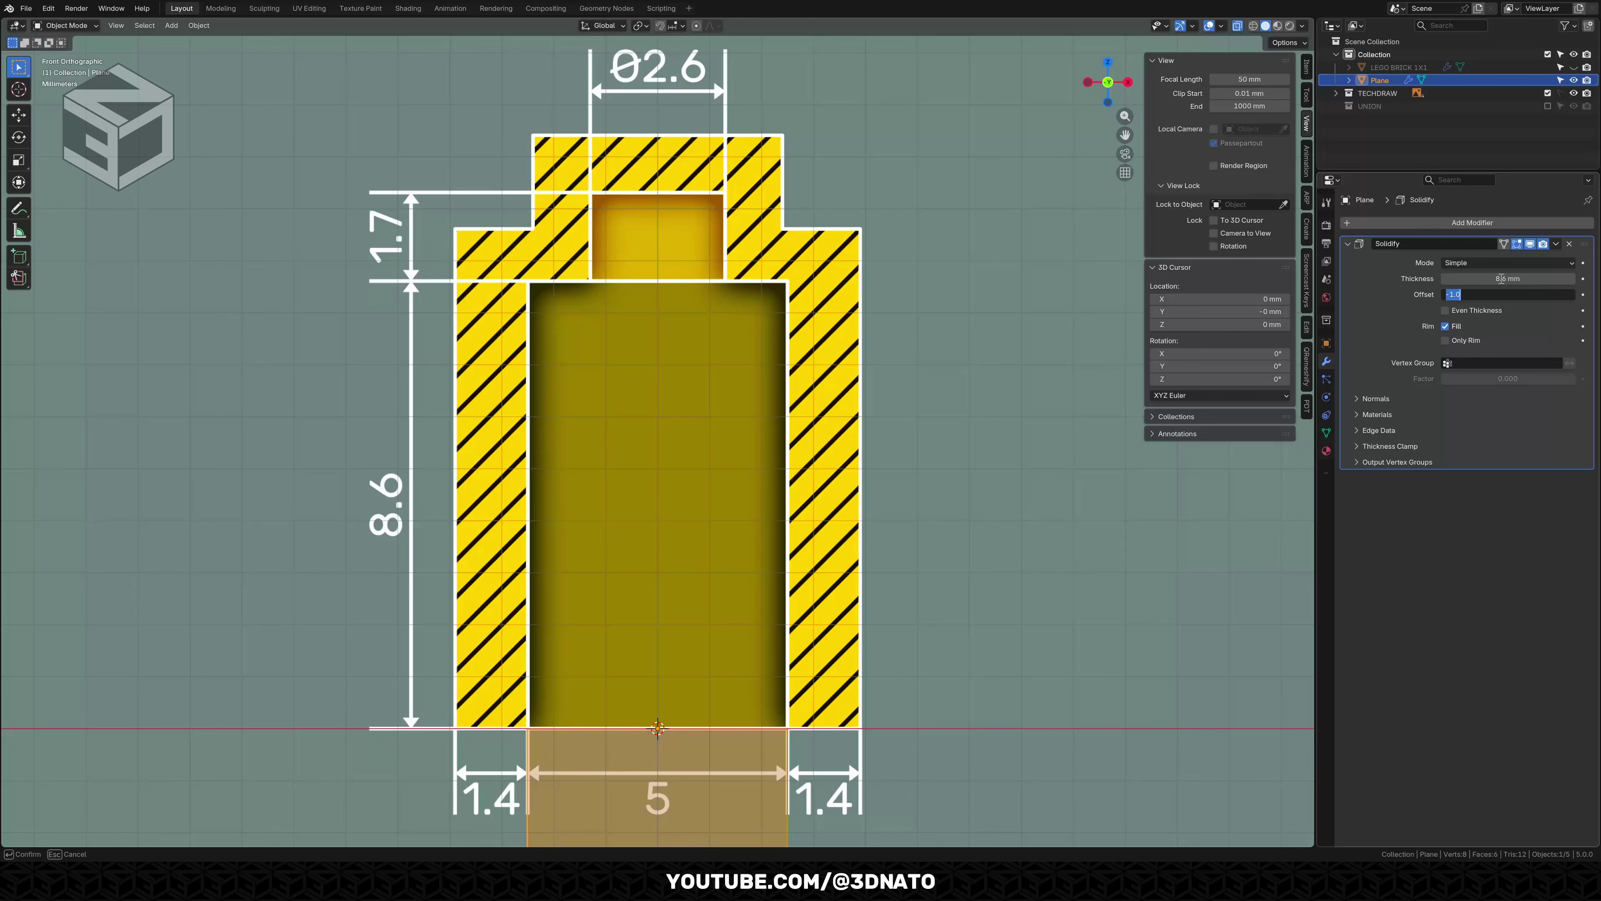
pyautogui.write('1')
pyautogui.press('Return')
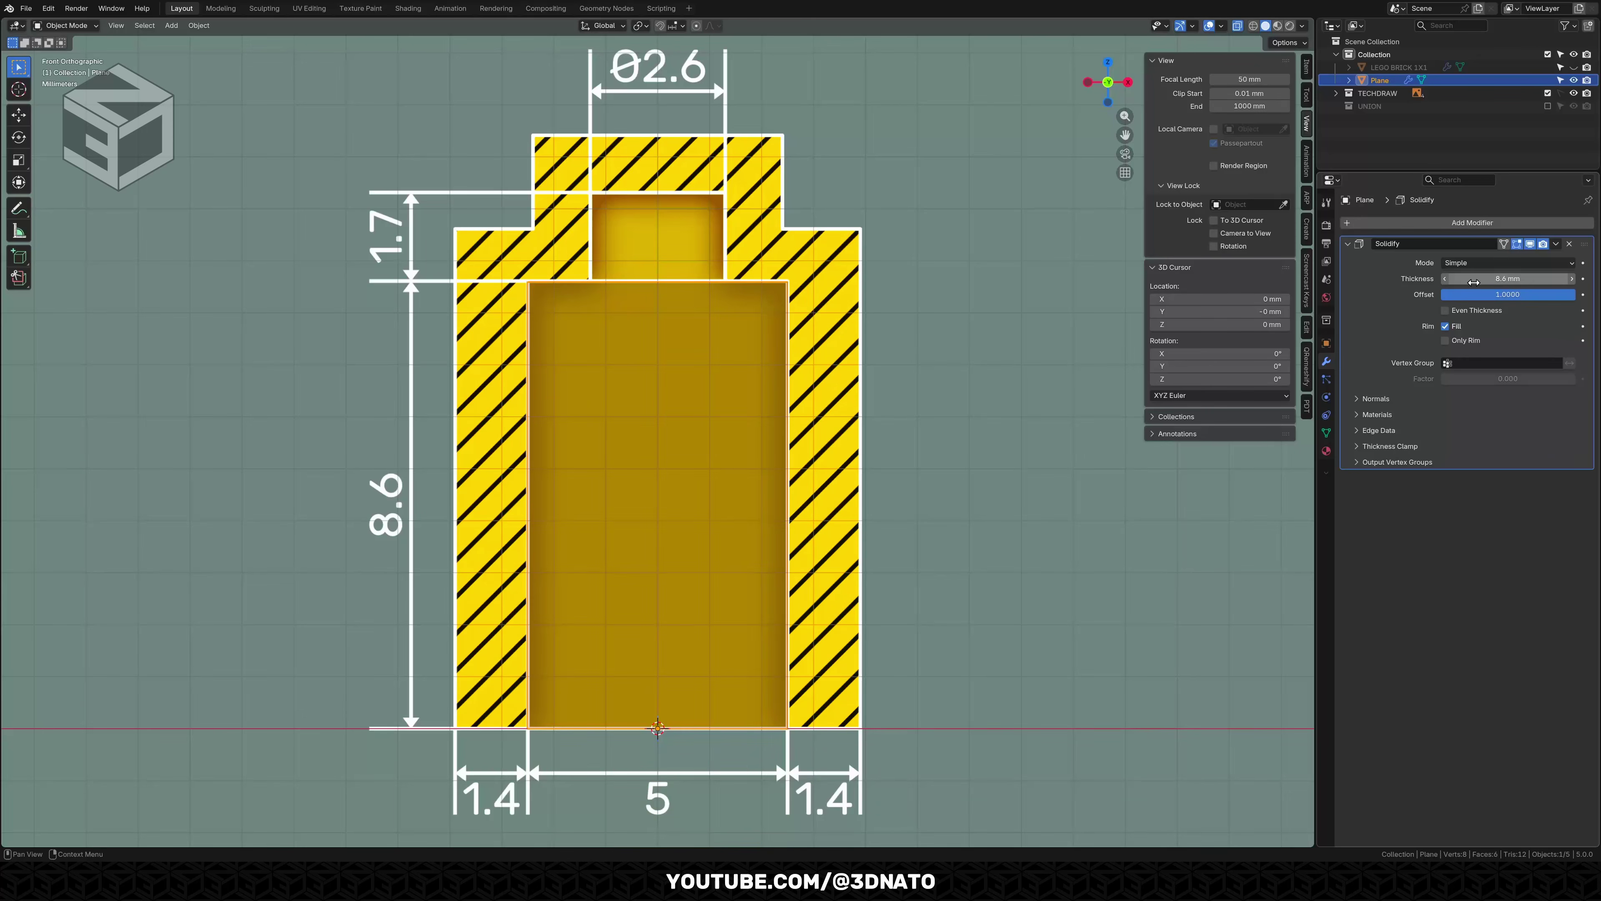
# Rename the solidified plane BRICK_DIFFERENCE, move it to a new collection named DIFFERENCE, and exclude that collection from the view layer.
pyautogui.press('F2')
pyautogui.write('B')
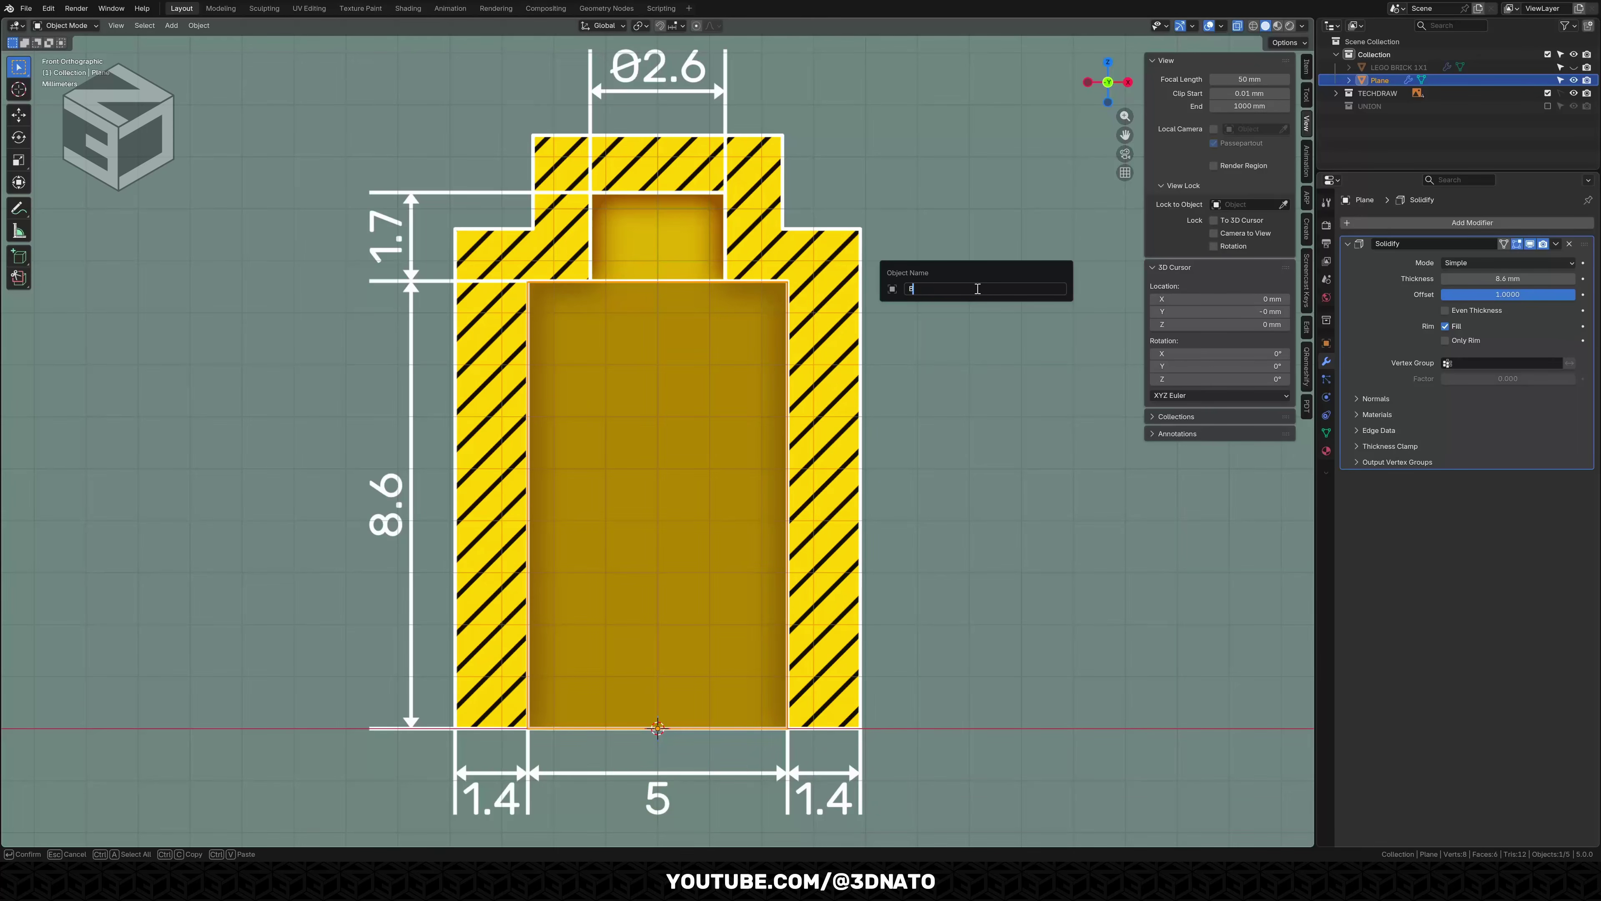
pyautogui.write('RICK_DIFFERENCE')
pyautogui.press('Return')
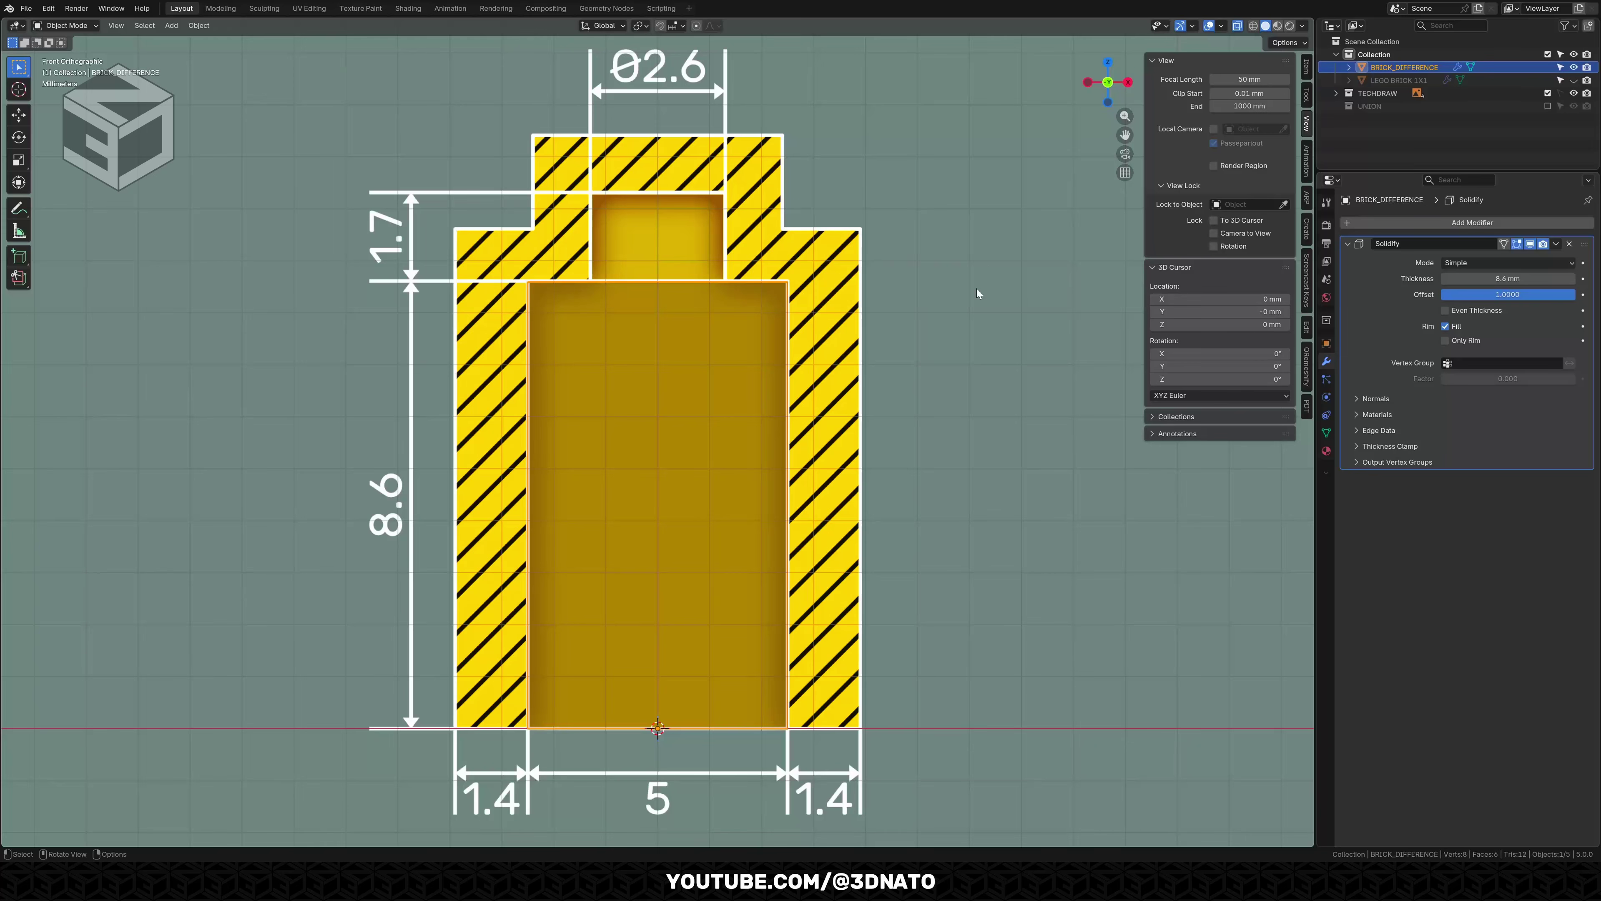
pyautogui.press('m')
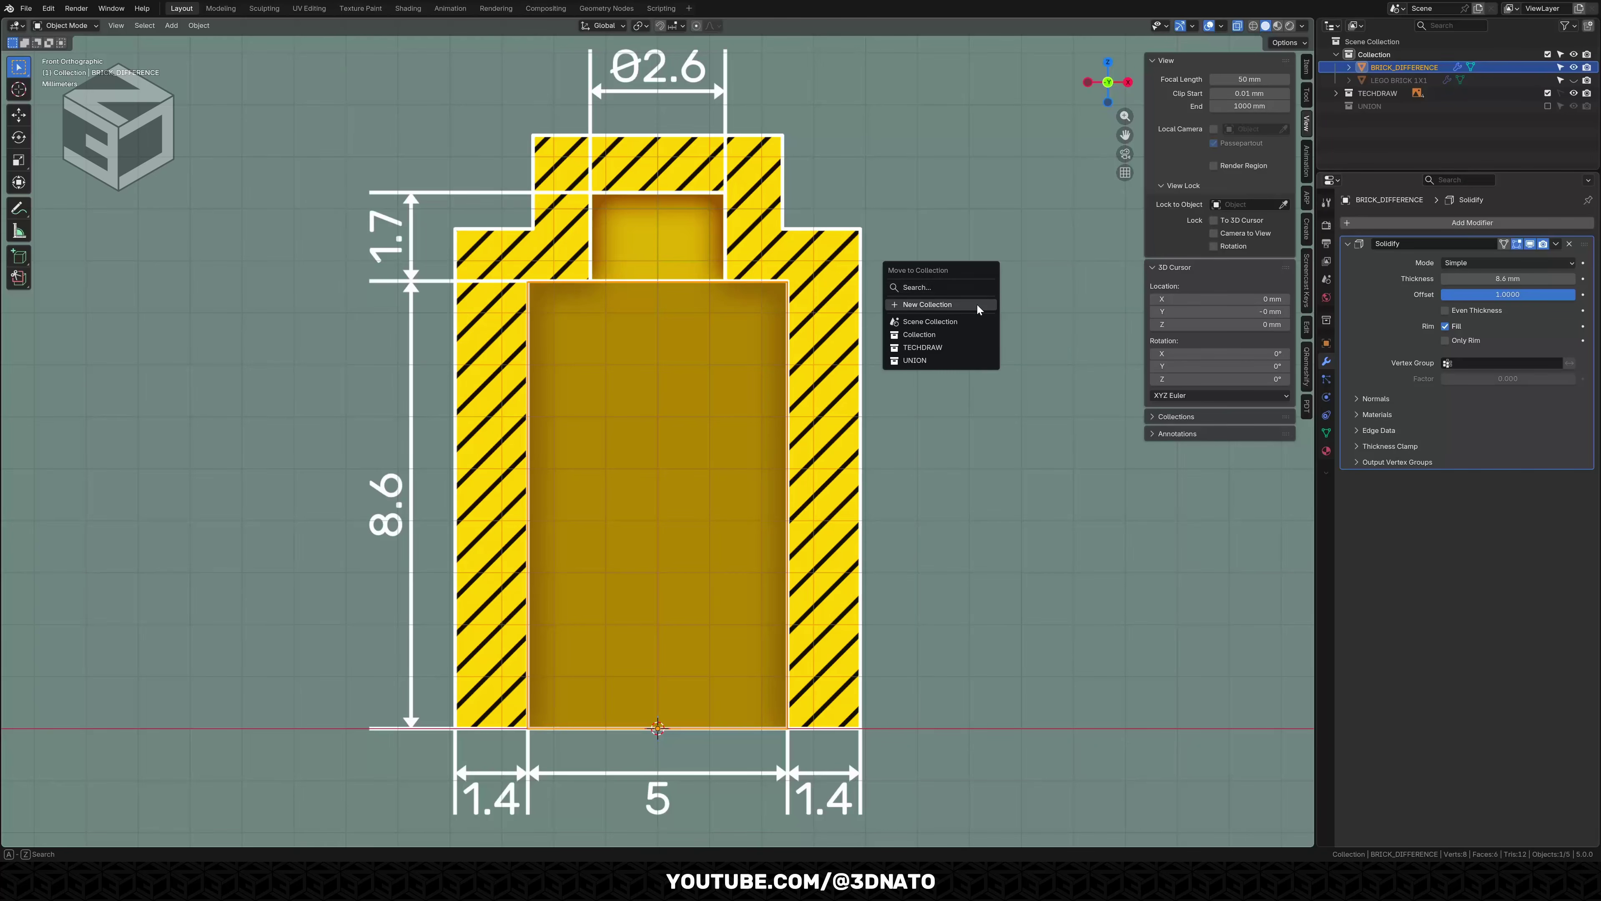
pyautogui.click(977, 304)
pyautogui.write('DIFFERENCE')
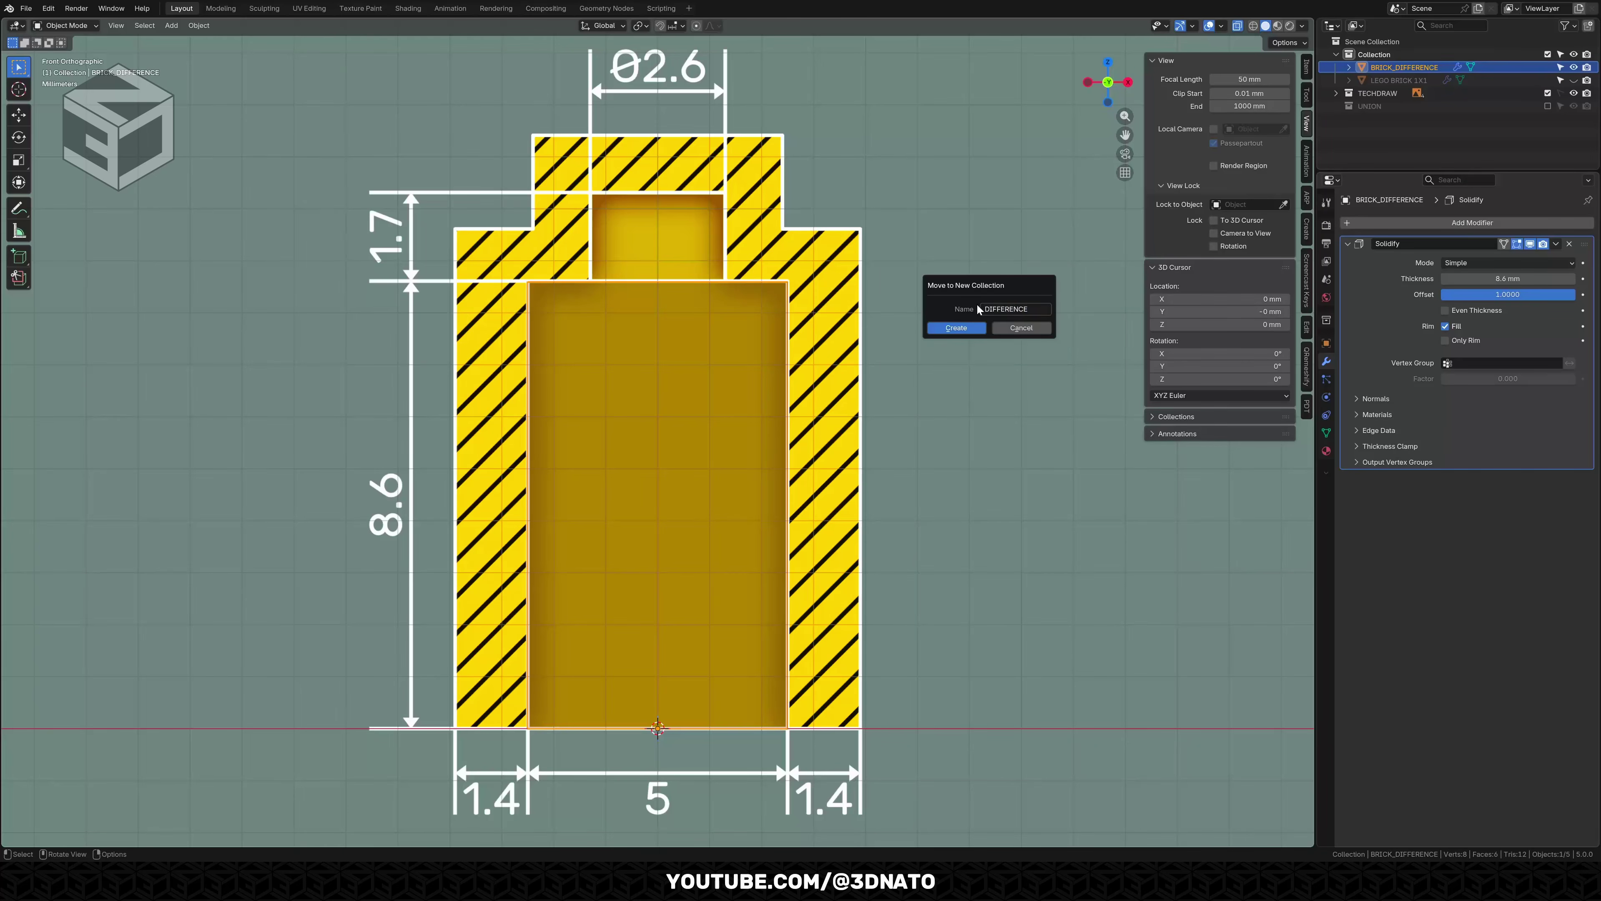
pyautogui.press('Return')
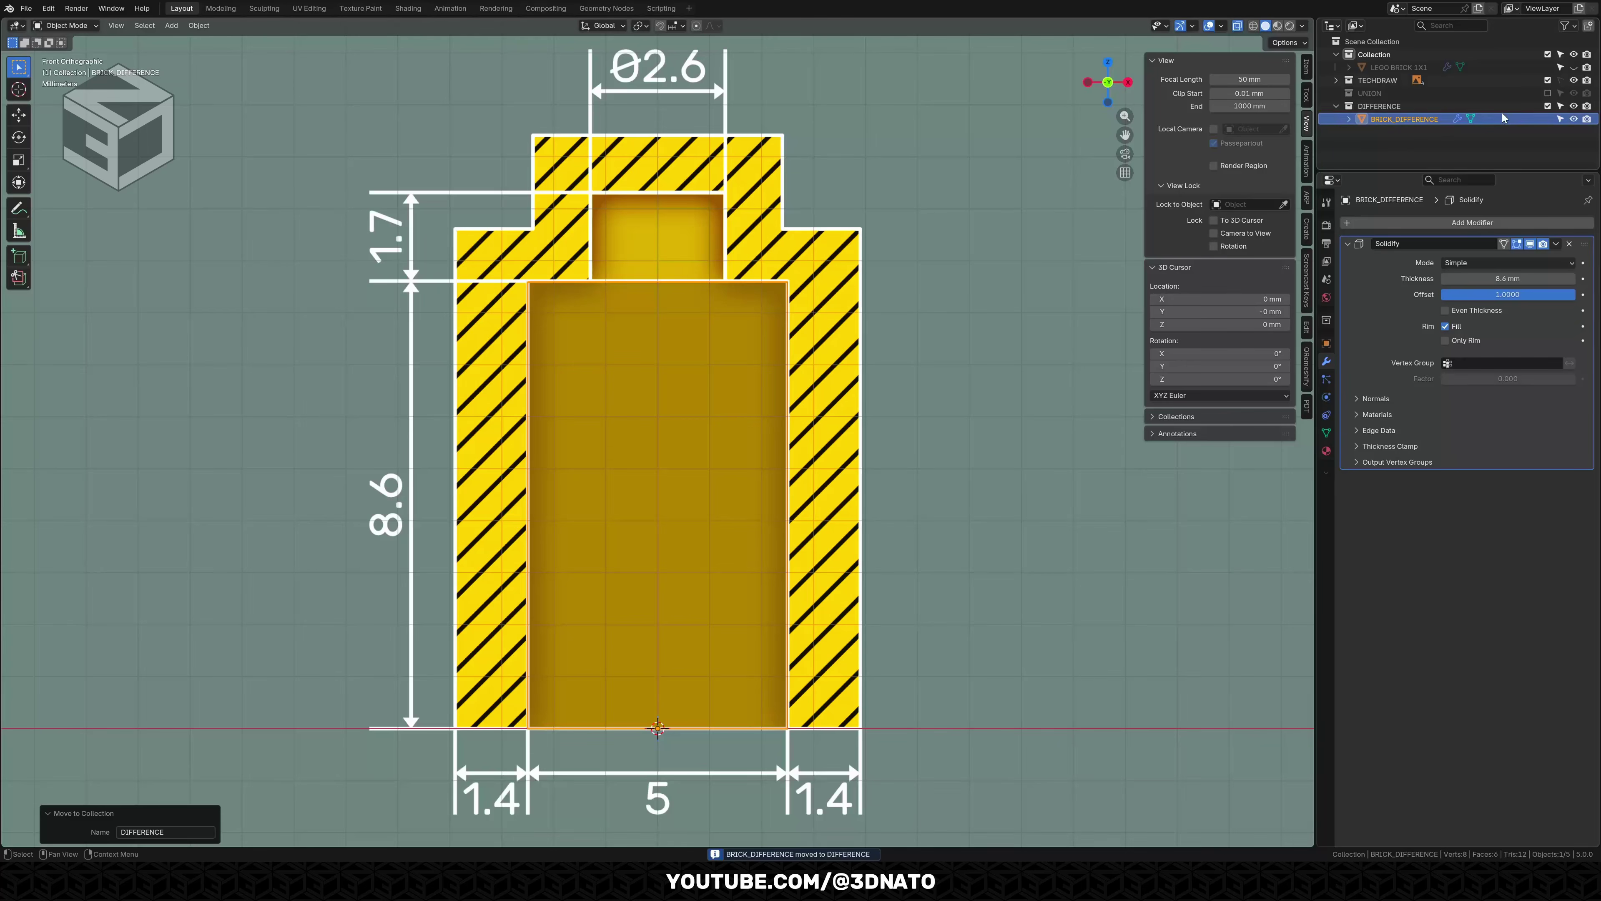
pyautogui.click(1547, 106)
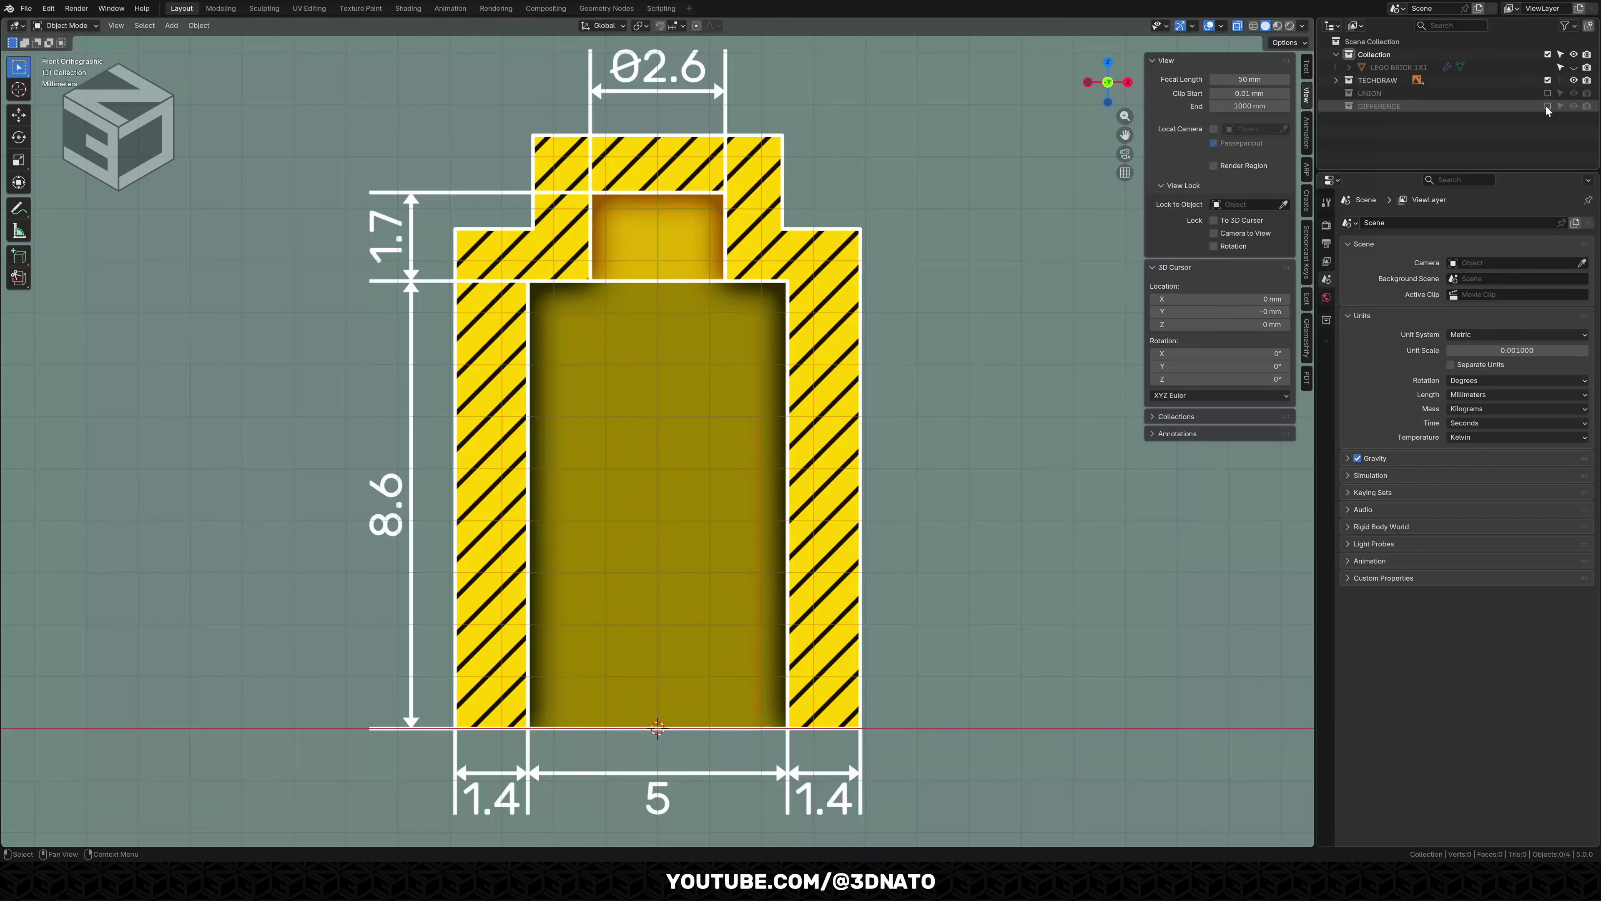
# Set the 3D cursor's Z location to 8.6 mm and add a cylinder there with radius 2.6/2 mm and depth 1.7*2 mm.
pyautogui.click(1228, 324)
pyautogui.write('8.6')
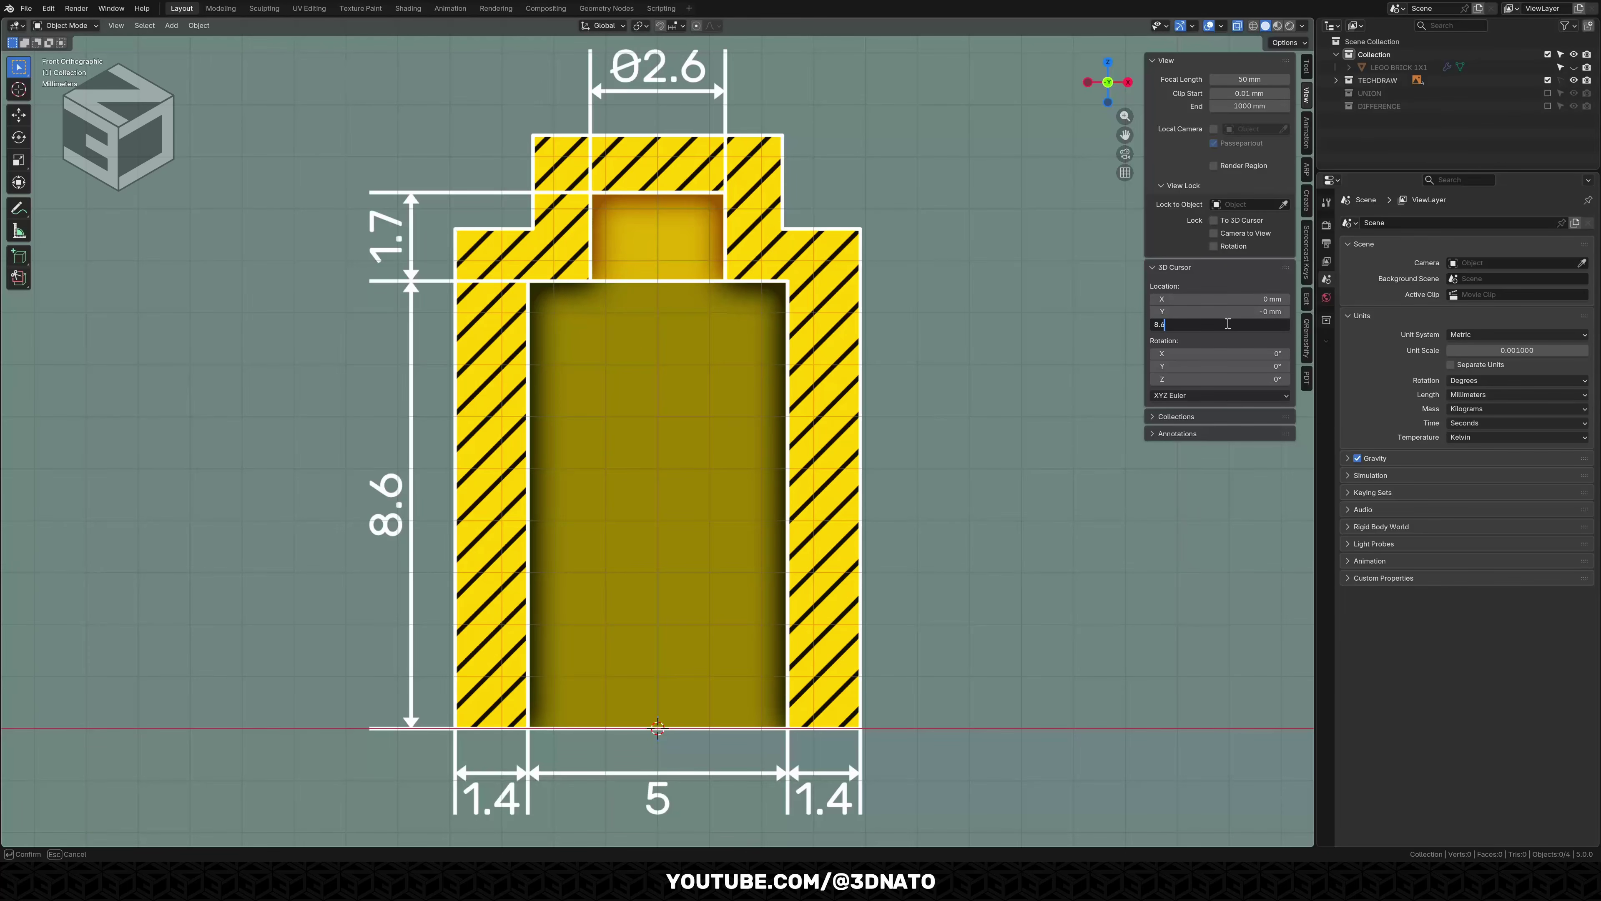
pyautogui.press('Return')
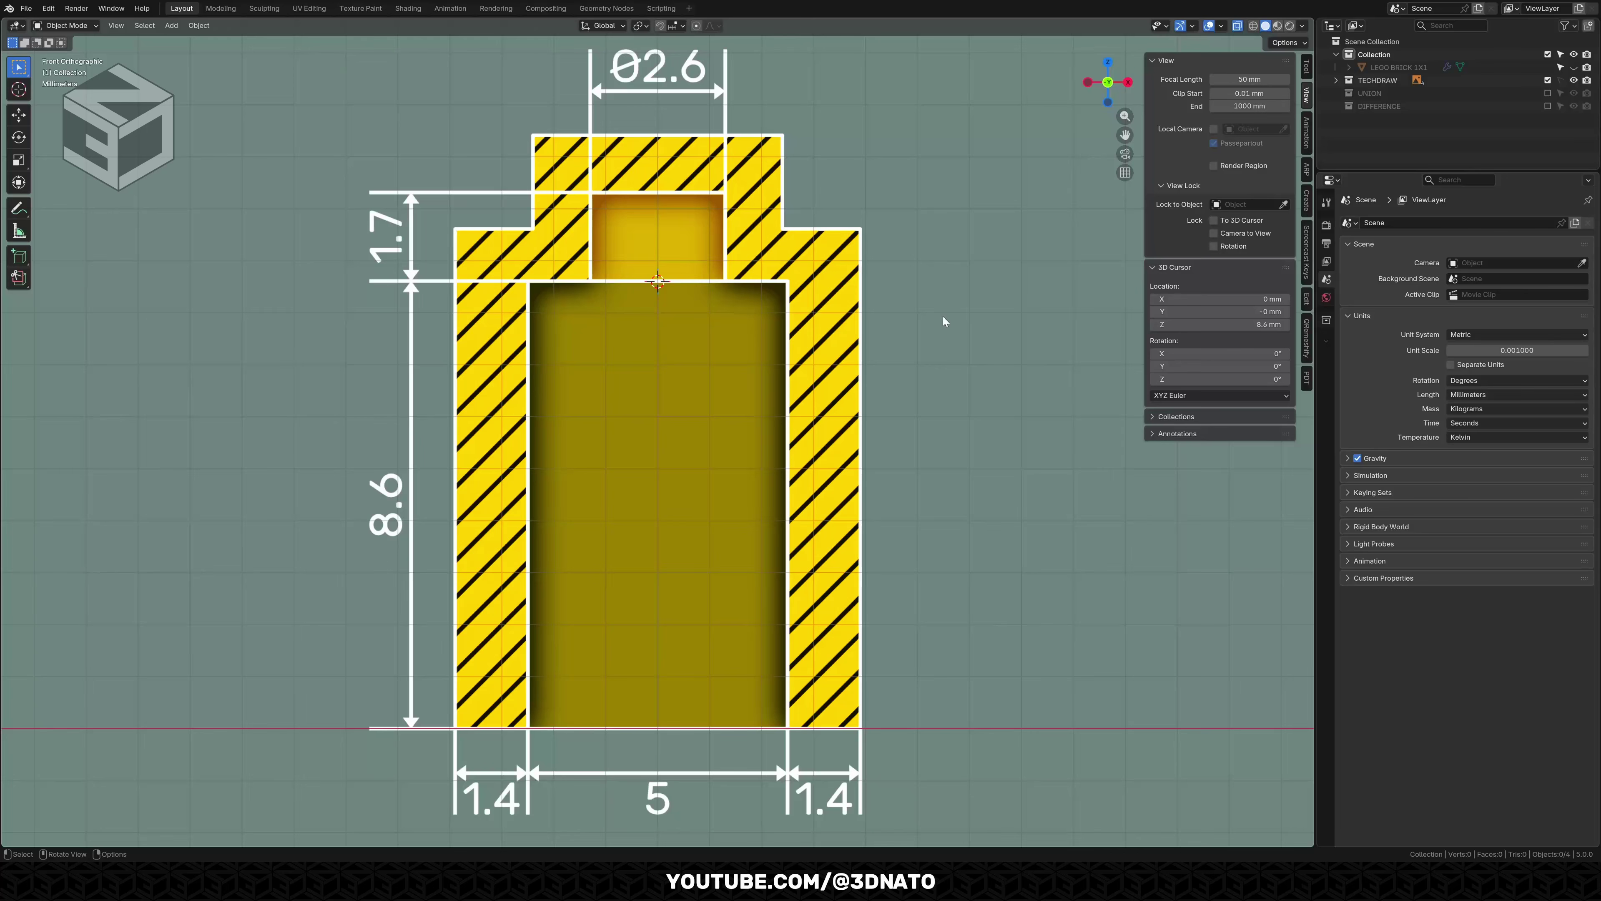
pyautogui.hotkey('shift', 'a')
pyautogui.moveTo(944, 316)
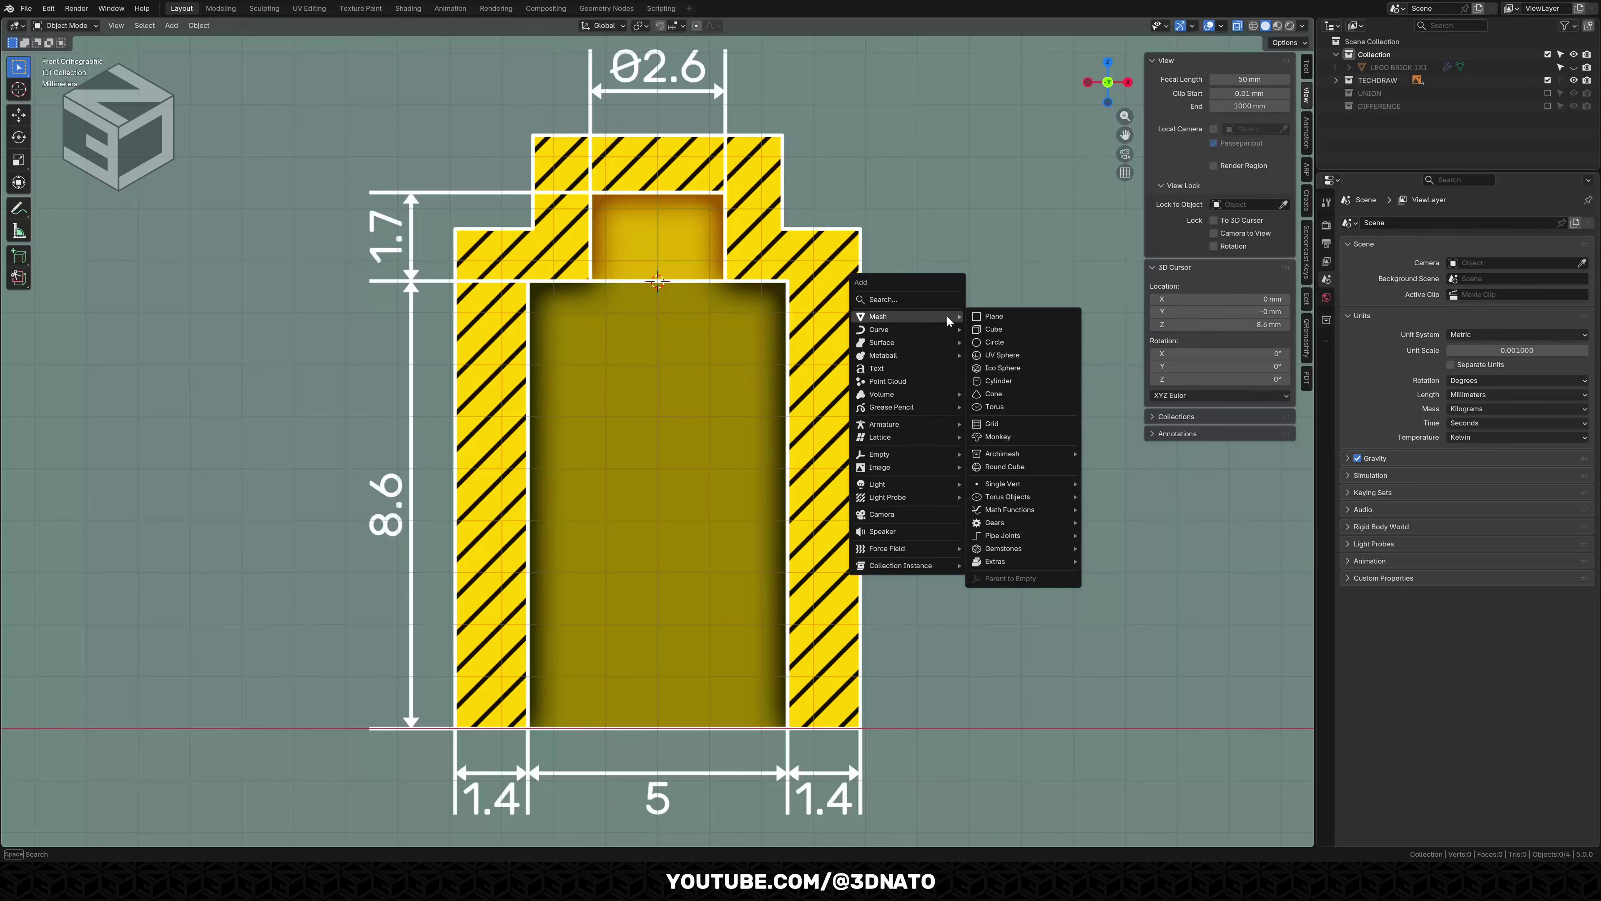
pyautogui.click(1003, 381)
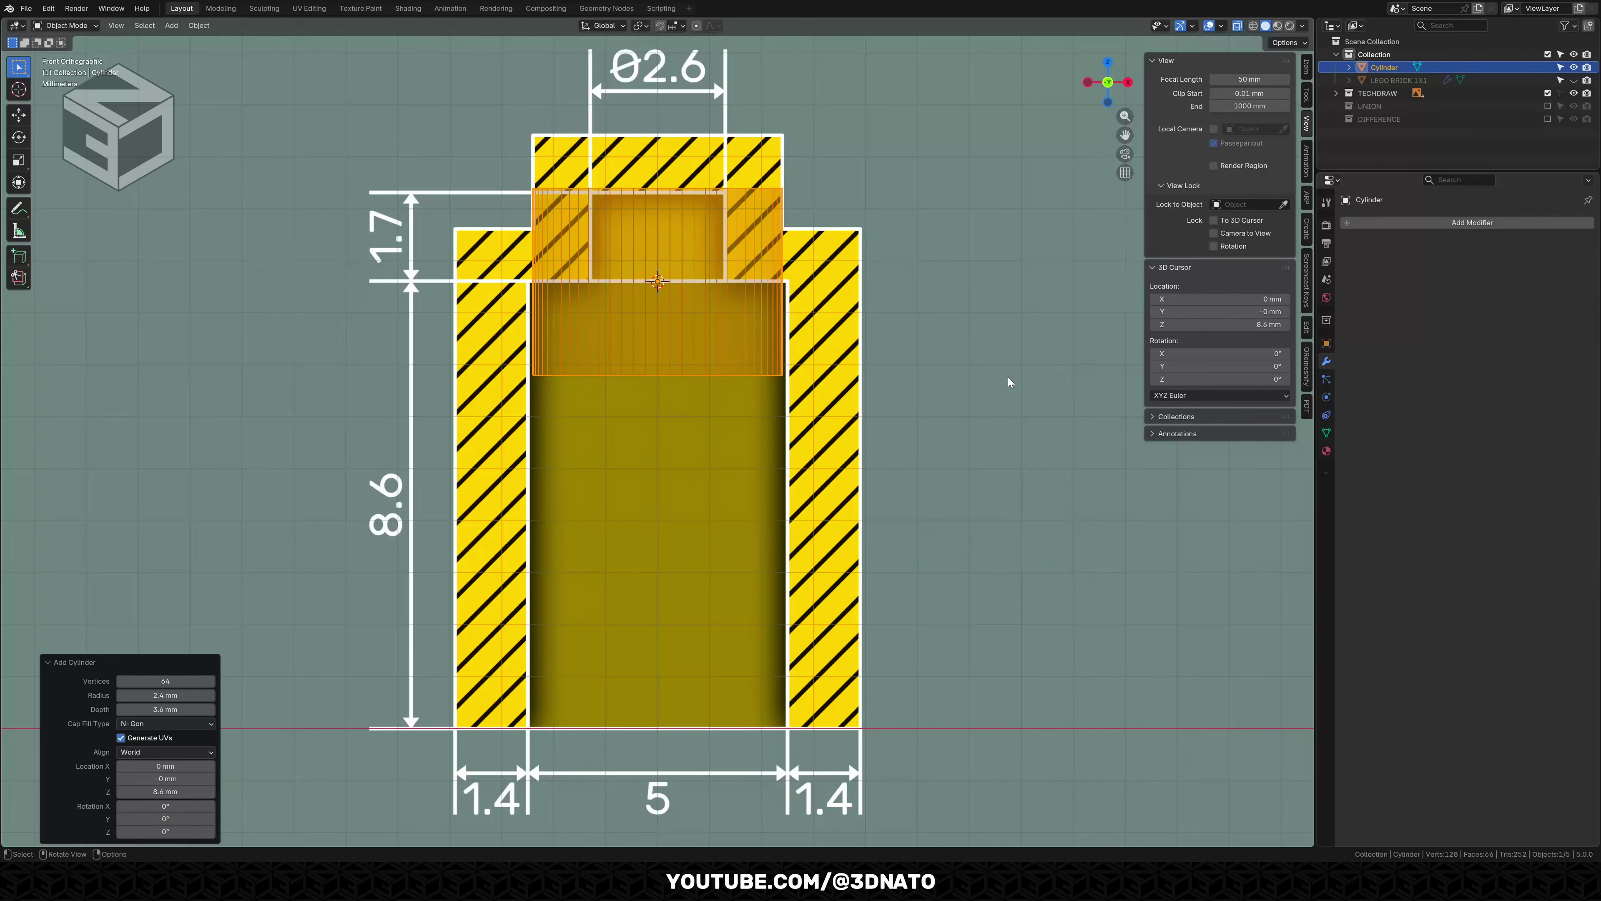
pyautogui.click(186, 695)
pyautogui.write('2.6')
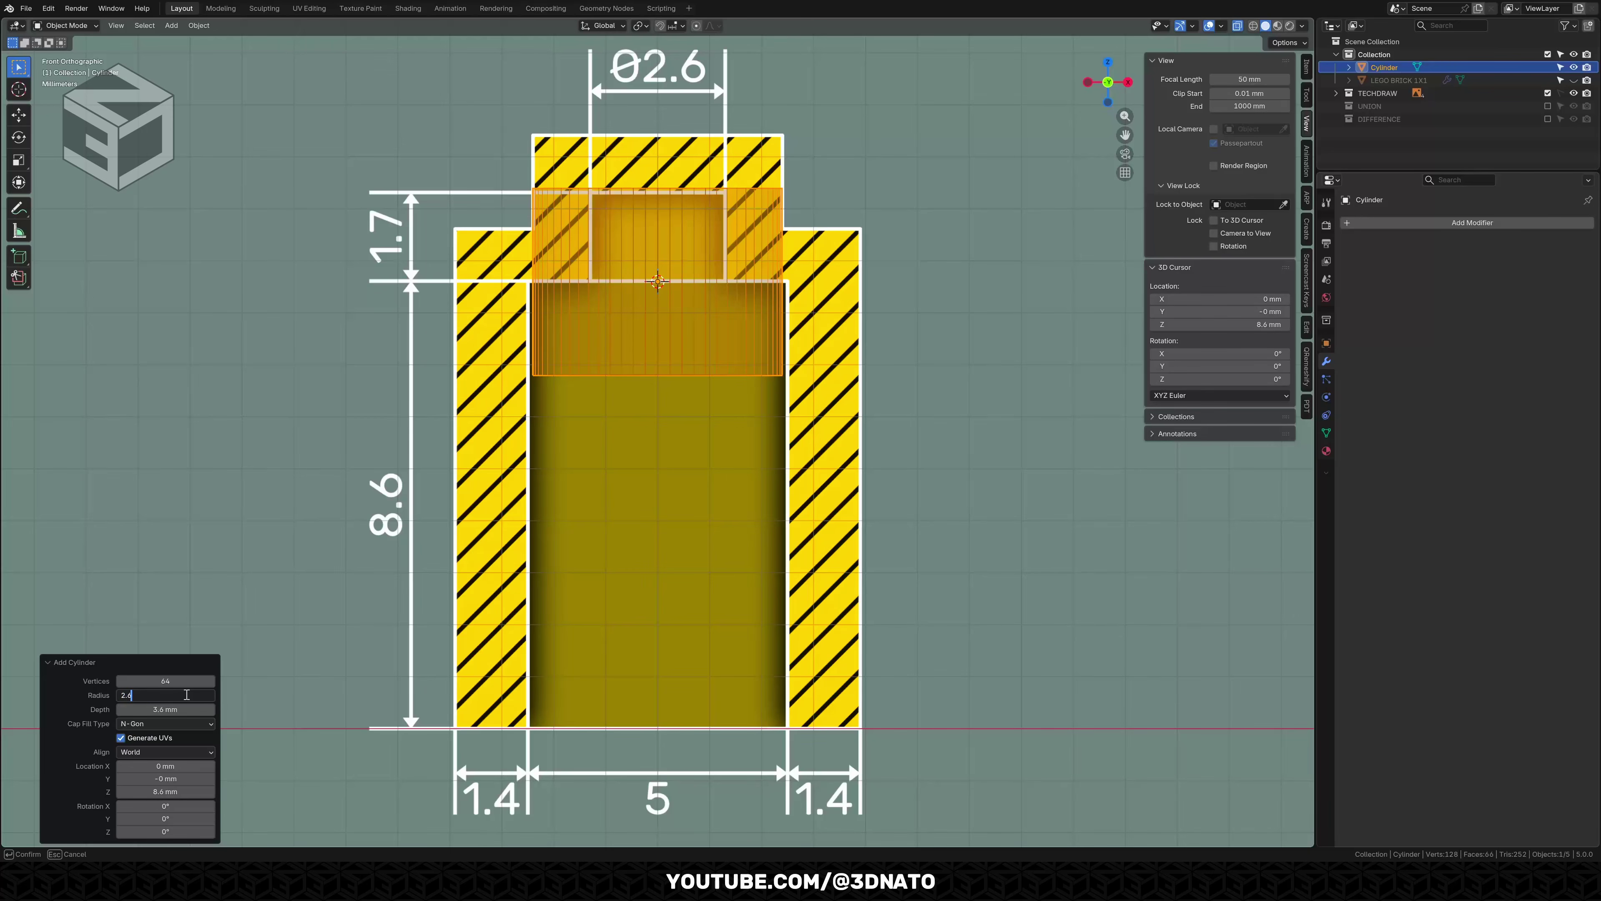
pyautogui.write('/2')
pyautogui.press('Tab')
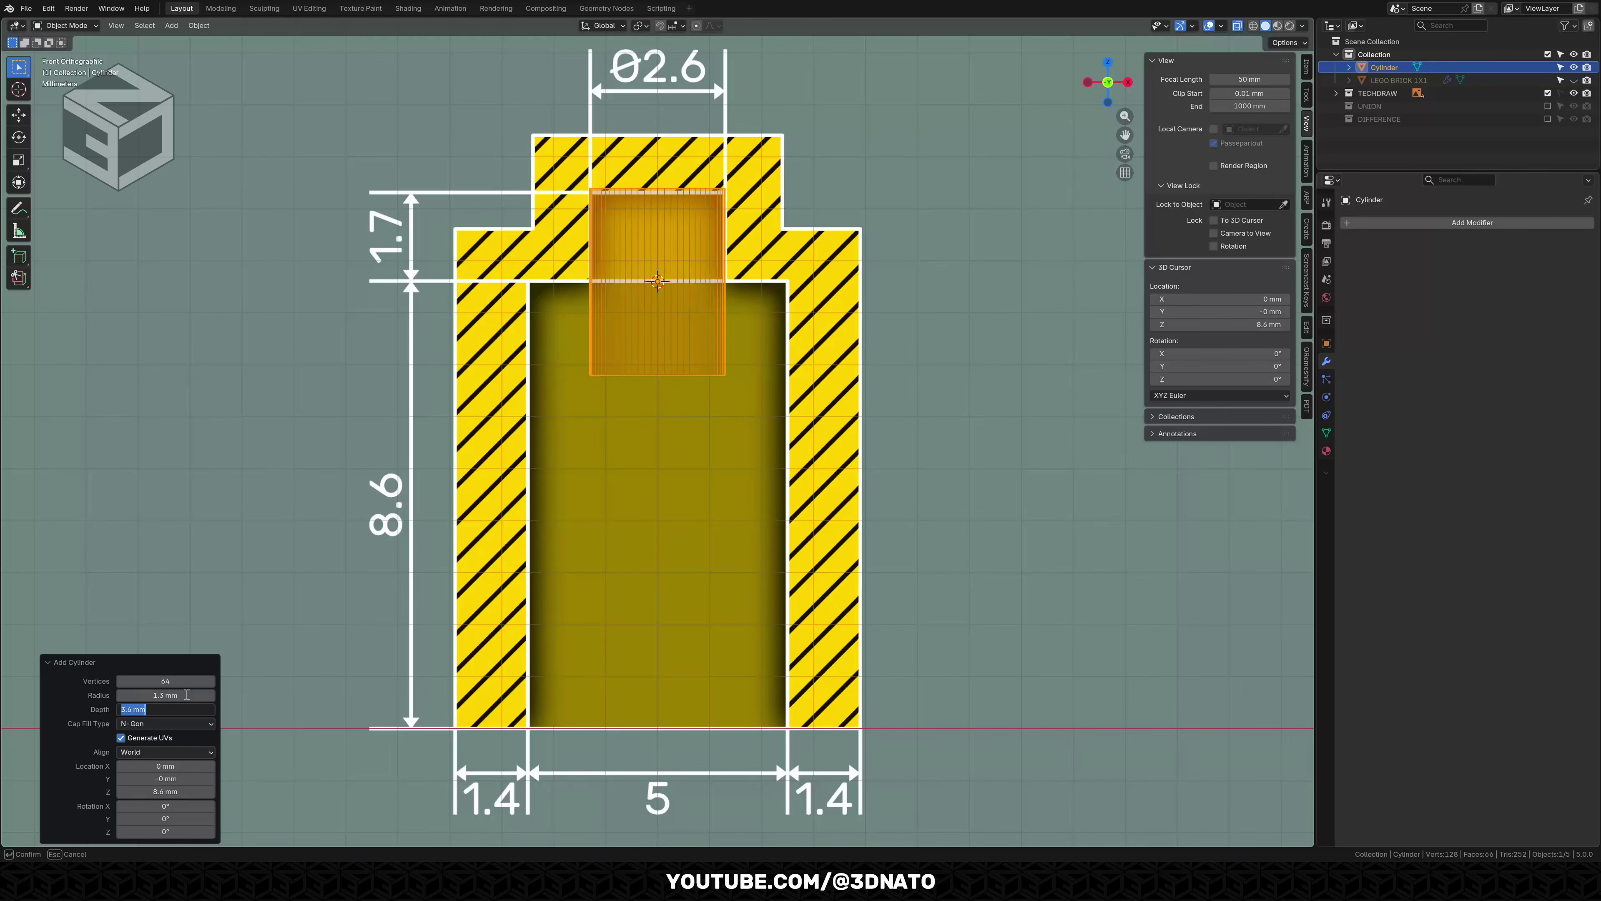
pyautogui.write('1.7*2')
pyautogui.press('Return')
# Rename the cylinder STUD_DIFFERENCE and move it to the DIFFERENCE collection.
pyautogui.press('F2')
pyautogui.write('STUD_DIFFRE')
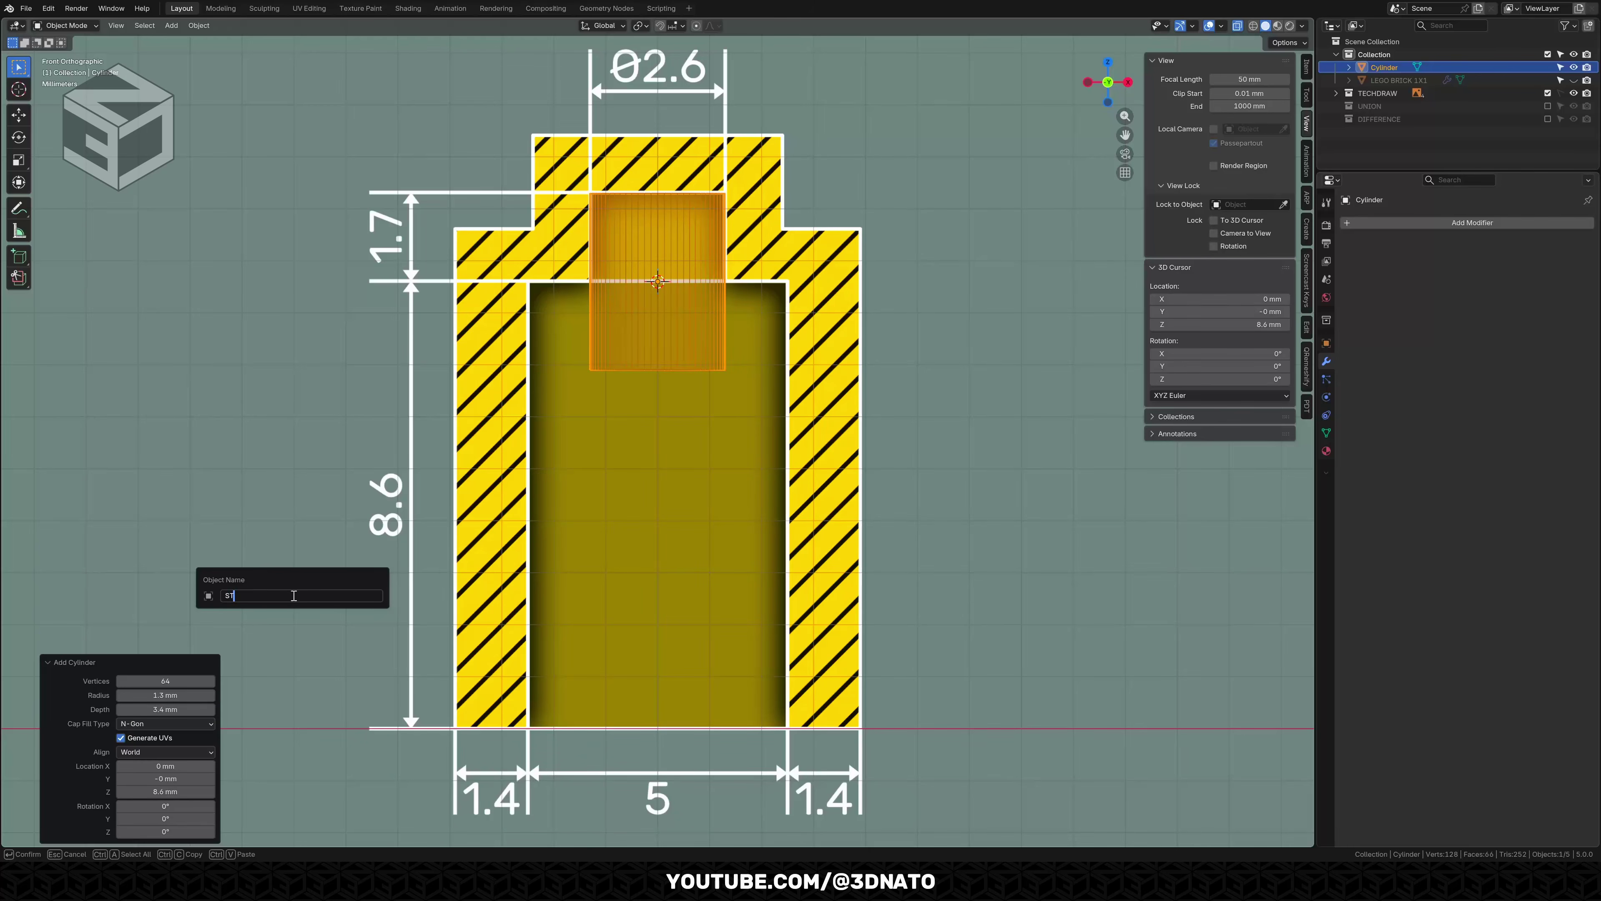
pyautogui.press('BackSpace')
pyautogui.press('BackSpace')
pyautogui.write('ERENCE')
pyautogui.press('Return')
pyautogui.press('m')
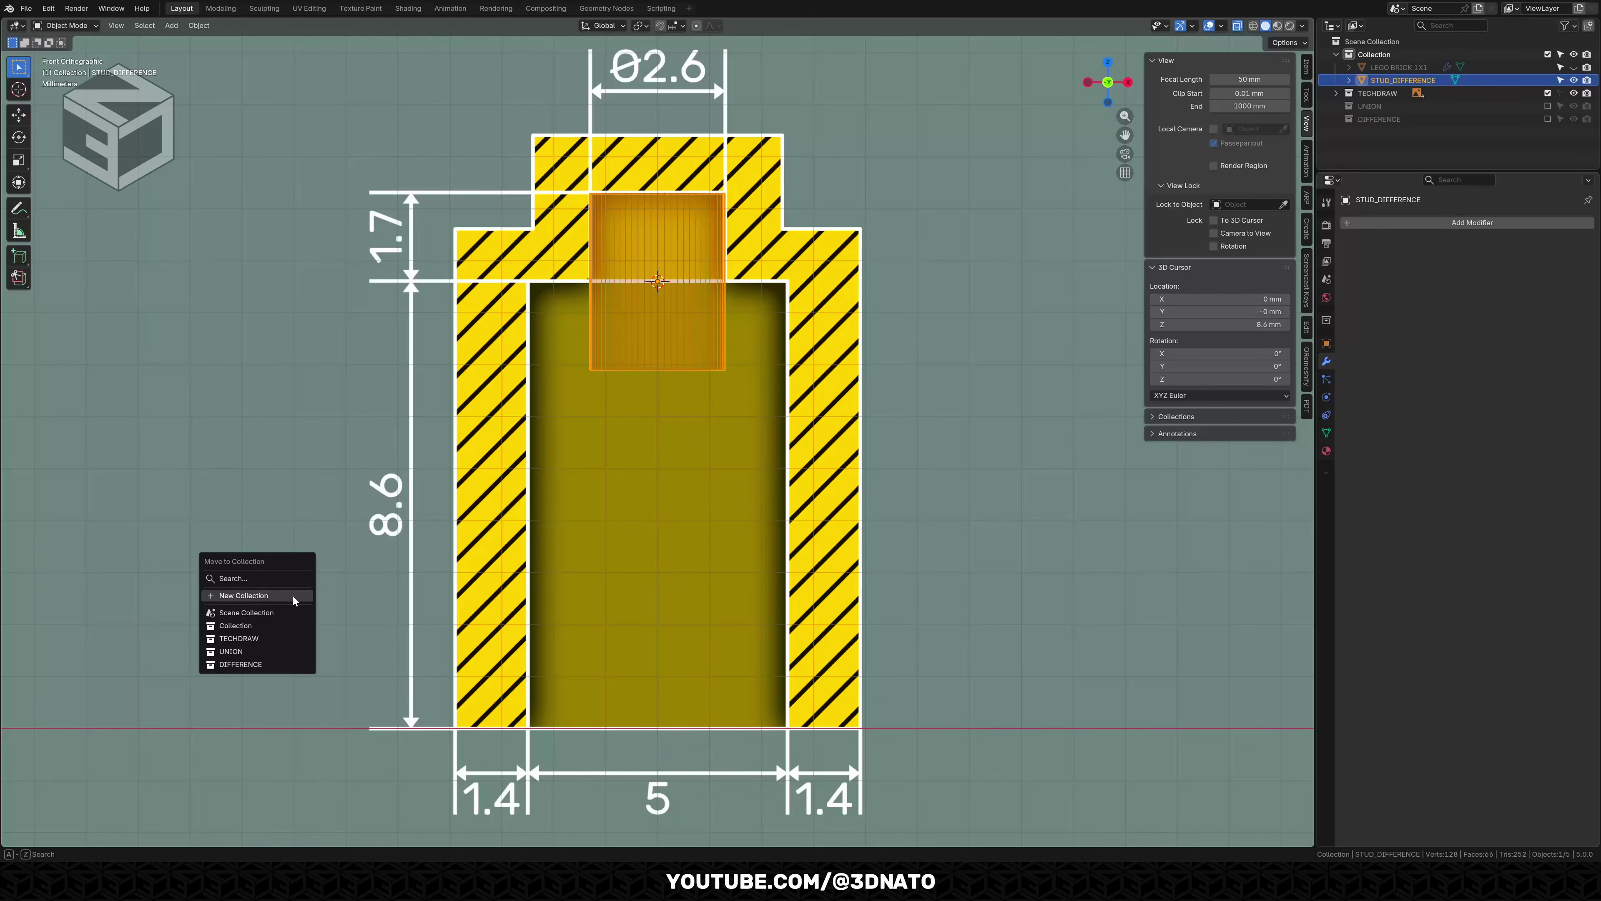
pyautogui.click(282, 663)
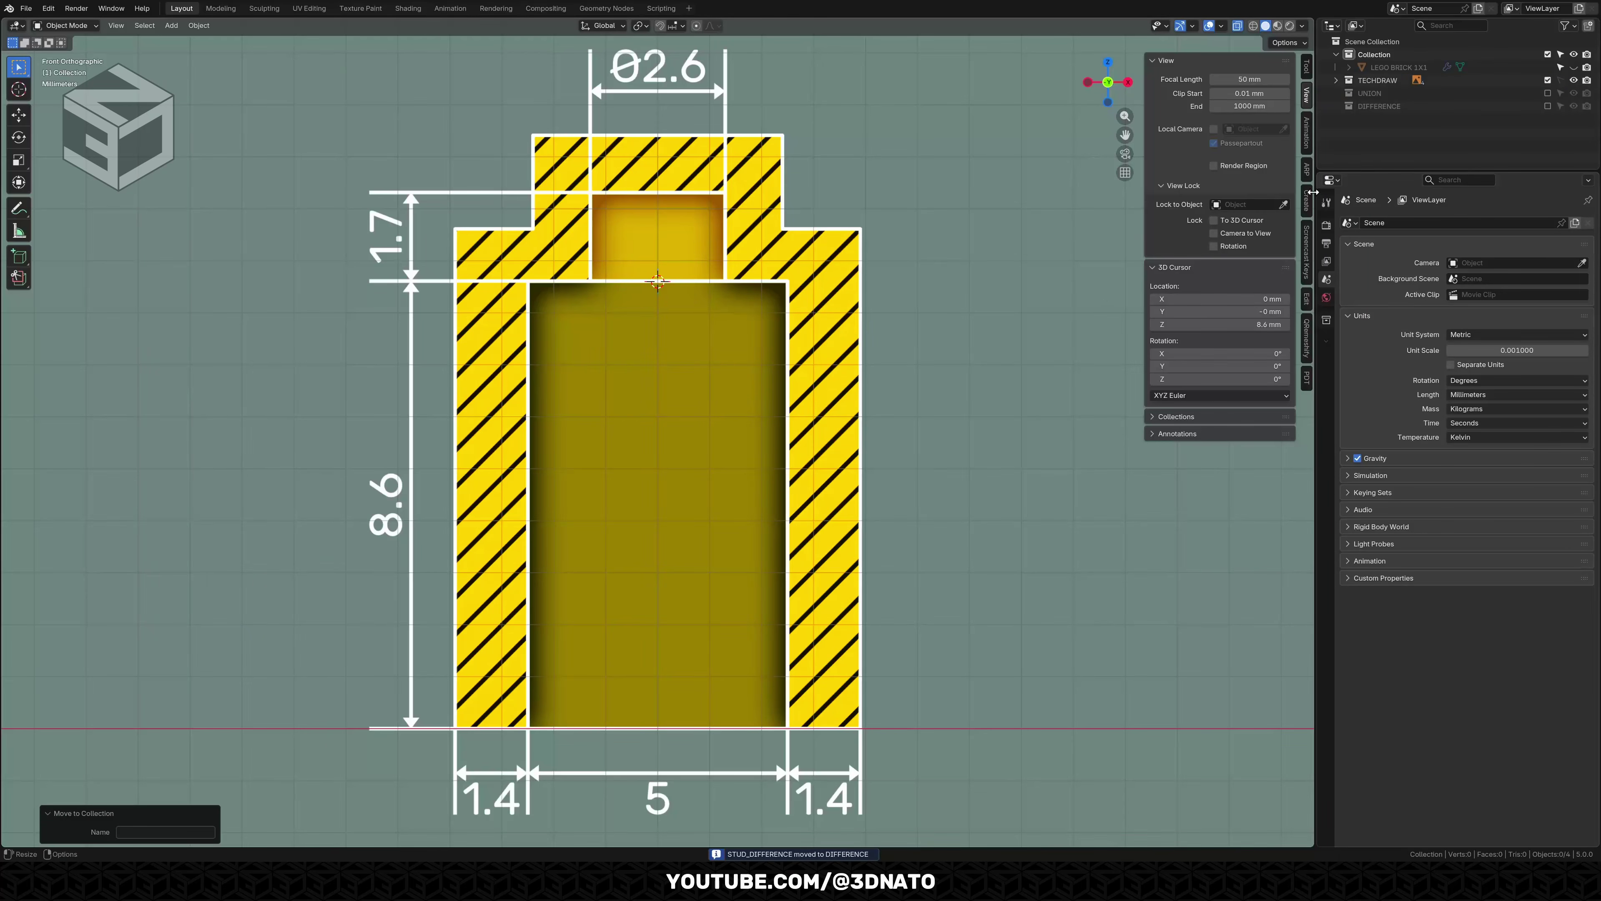
# Unhide and select LEGO BRICK 1X1, turn off X-ray, and view it in perspective from an angle above.
pyautogui.click(1573, 67)
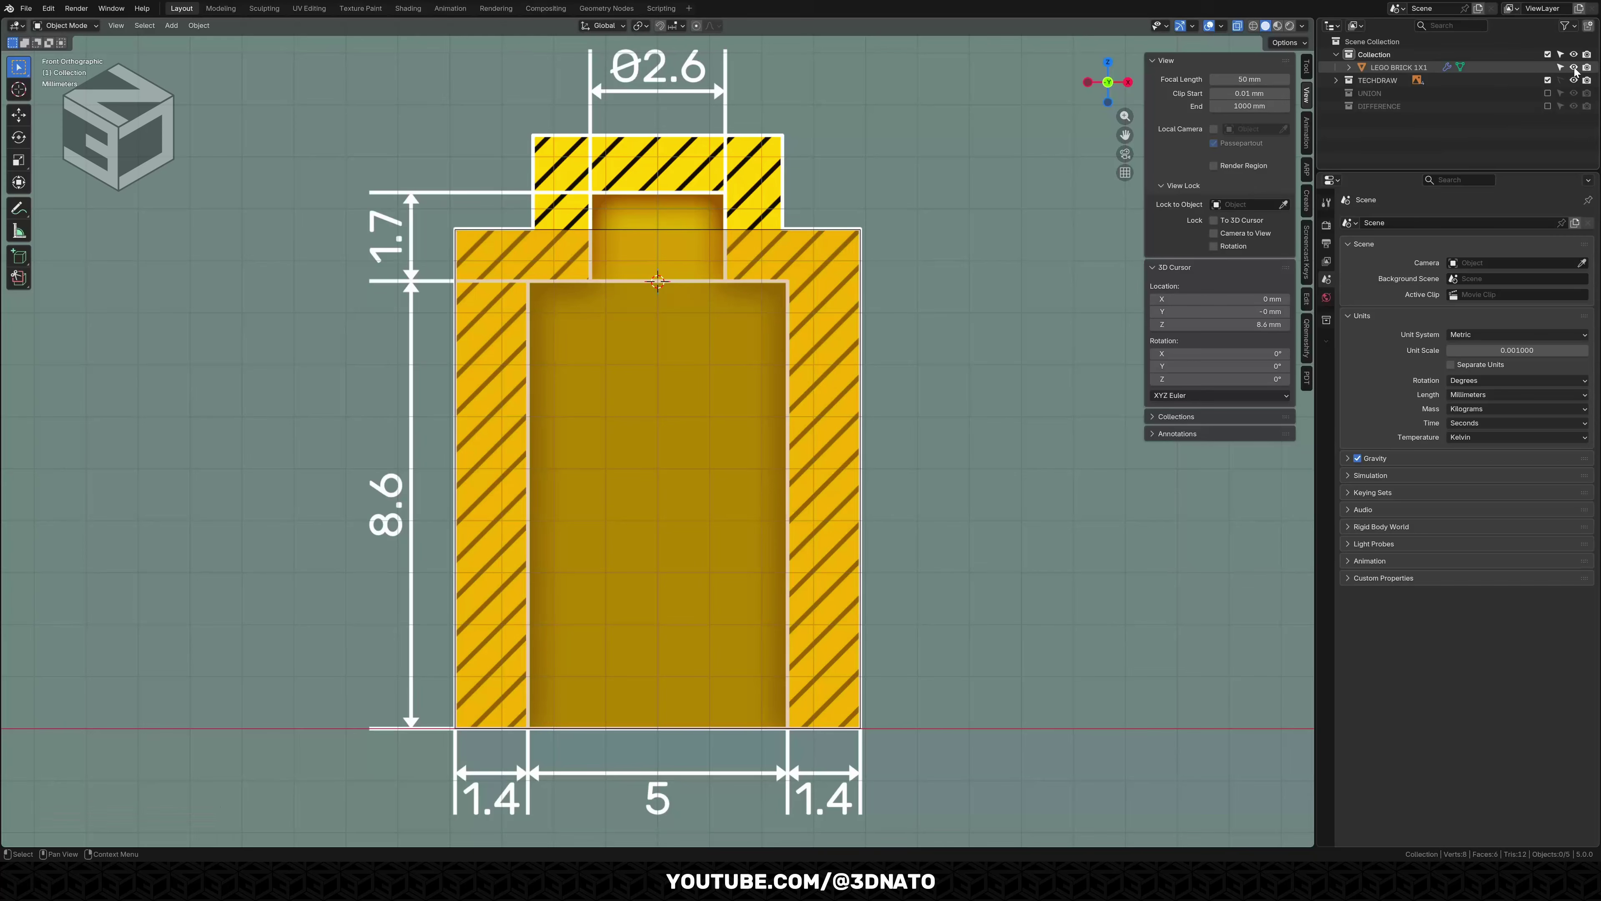
pyautogui.click(1397, 69)
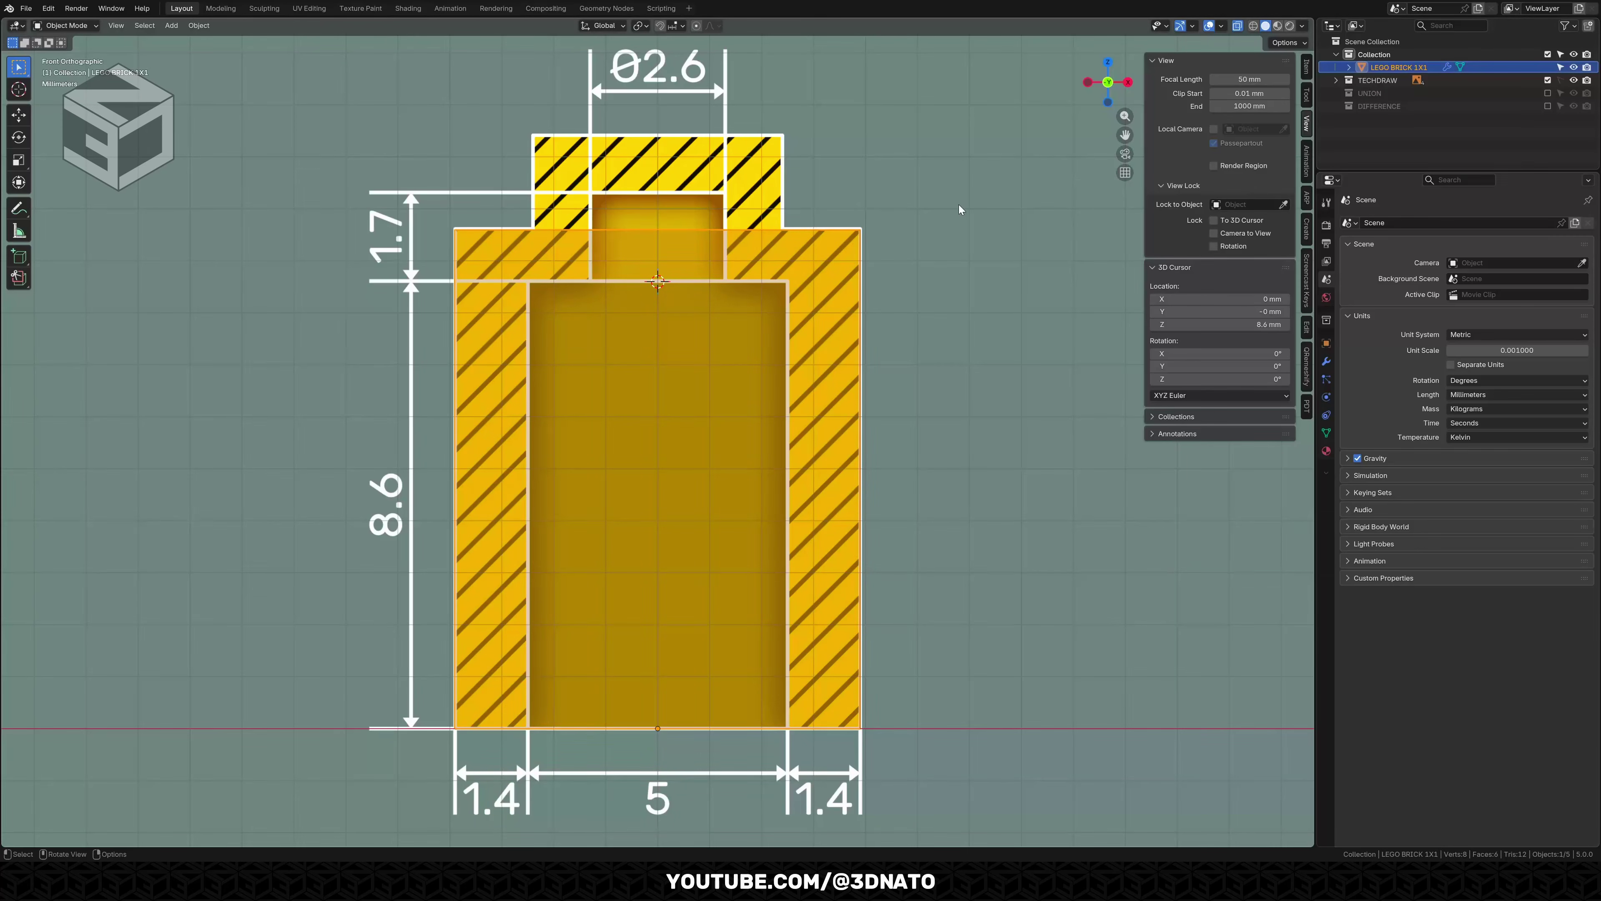
pyautogui.hotkey('alt', 'z')
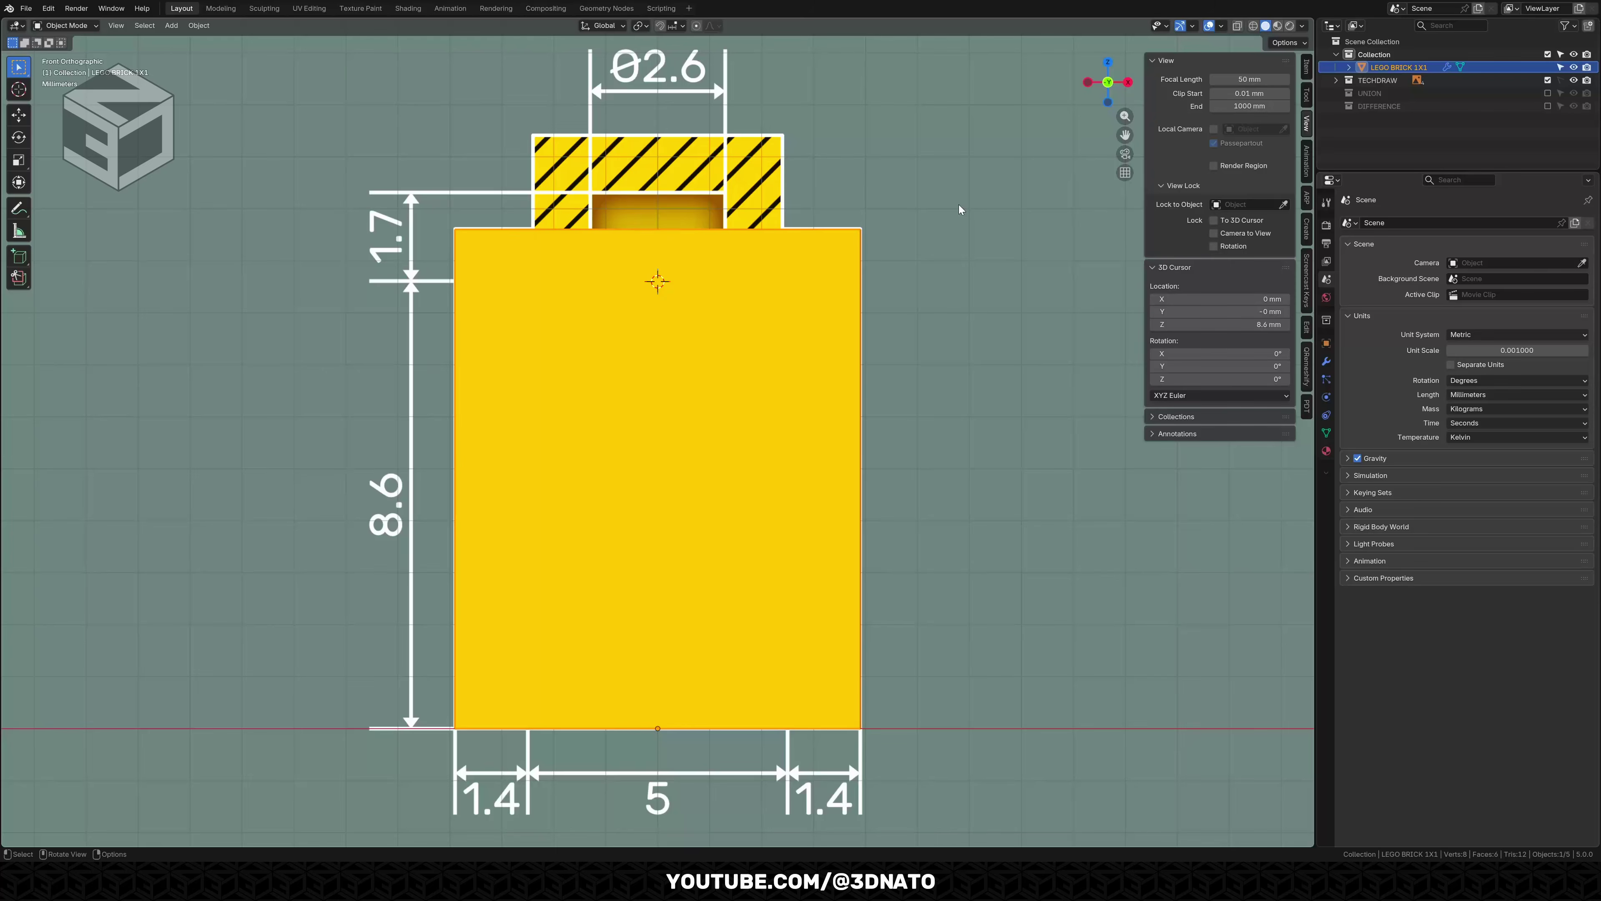
pyautogui.press('KP_5')
pyautogui.press('KP_4')
pyautogui.press('KP_4')
pyautogui.press('KP_4')
pyautogui.press('KP_8')
pyautogui.press('KP_8')
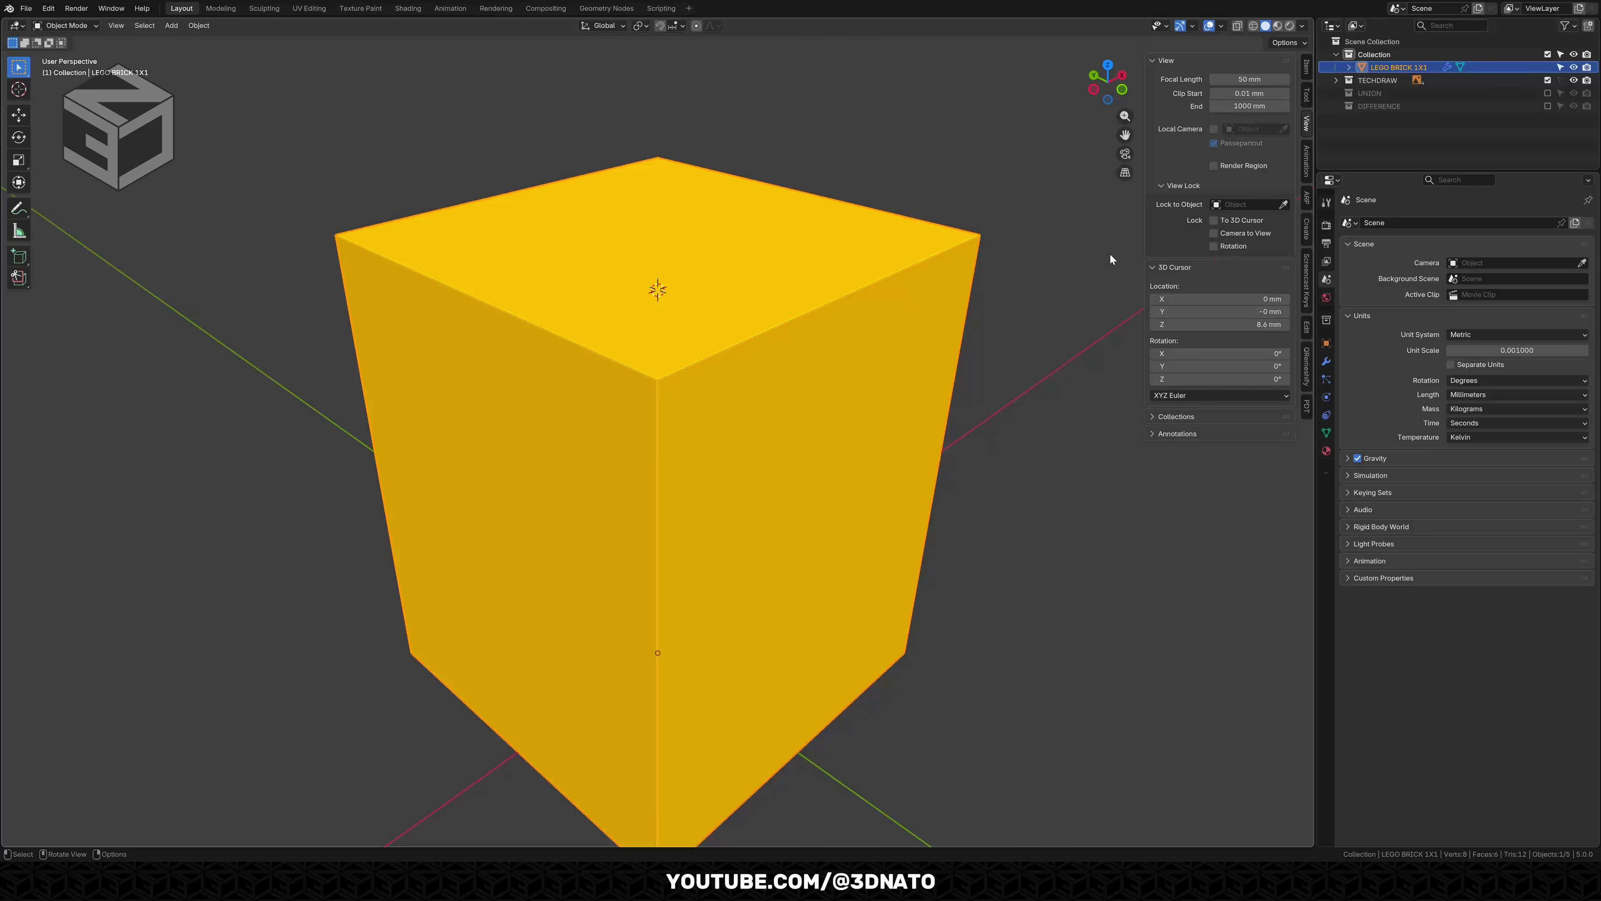
# Add a Boolean modifier after the brick's Solidify modifier and set its operation to Union.
pyautogui.click(1326, 360)
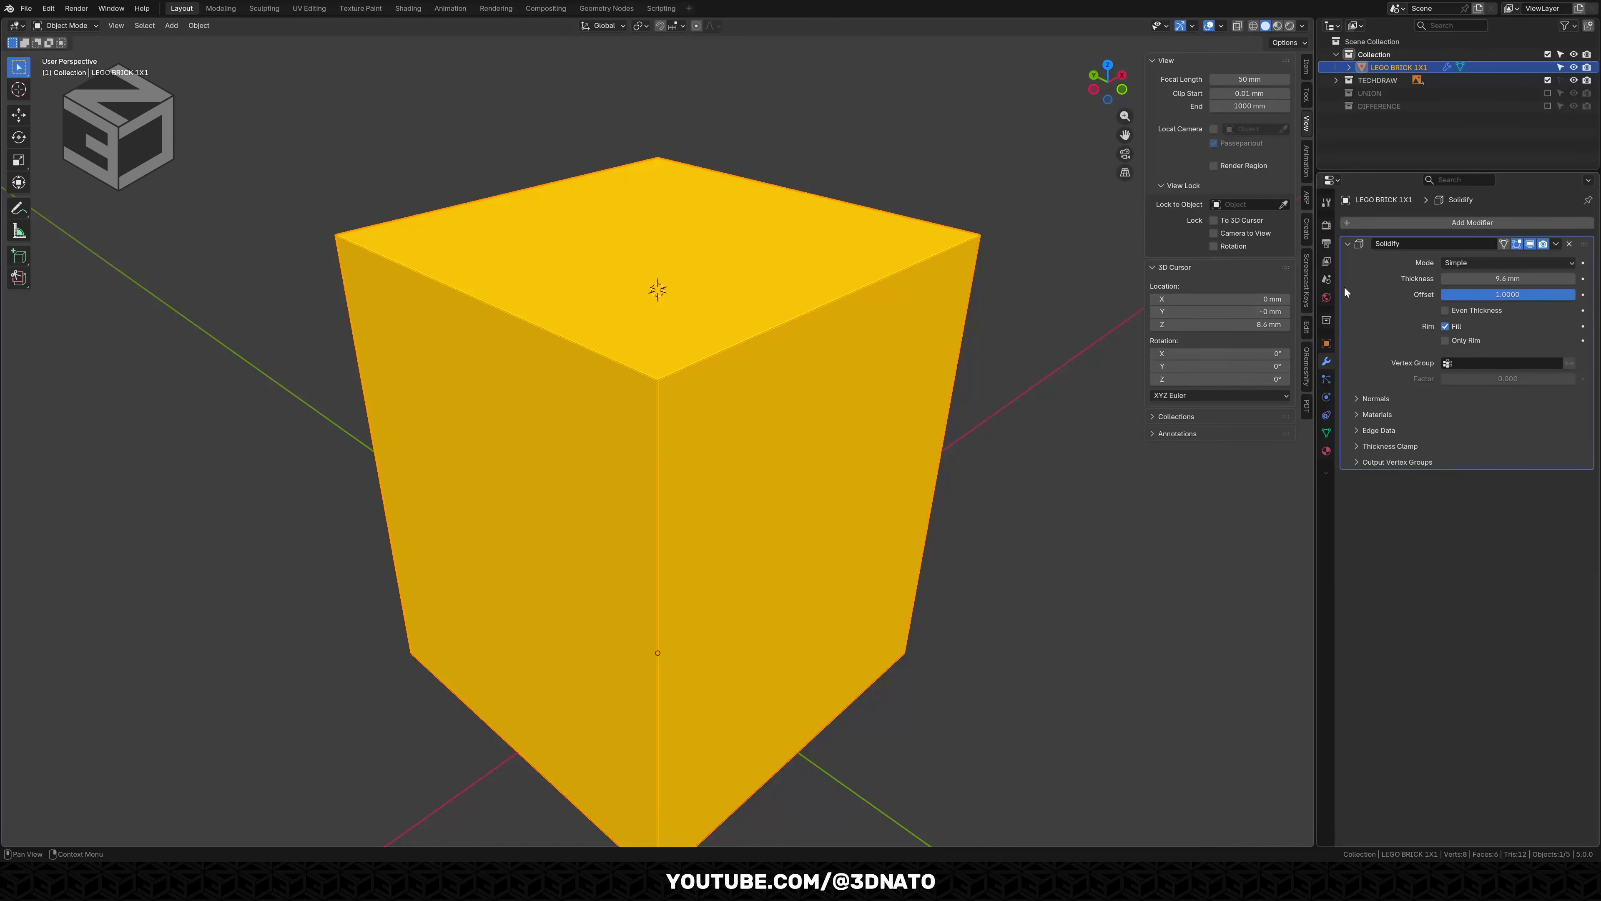
pyautogui.click(1350, 246)
pyautogui.click(1358, 222)
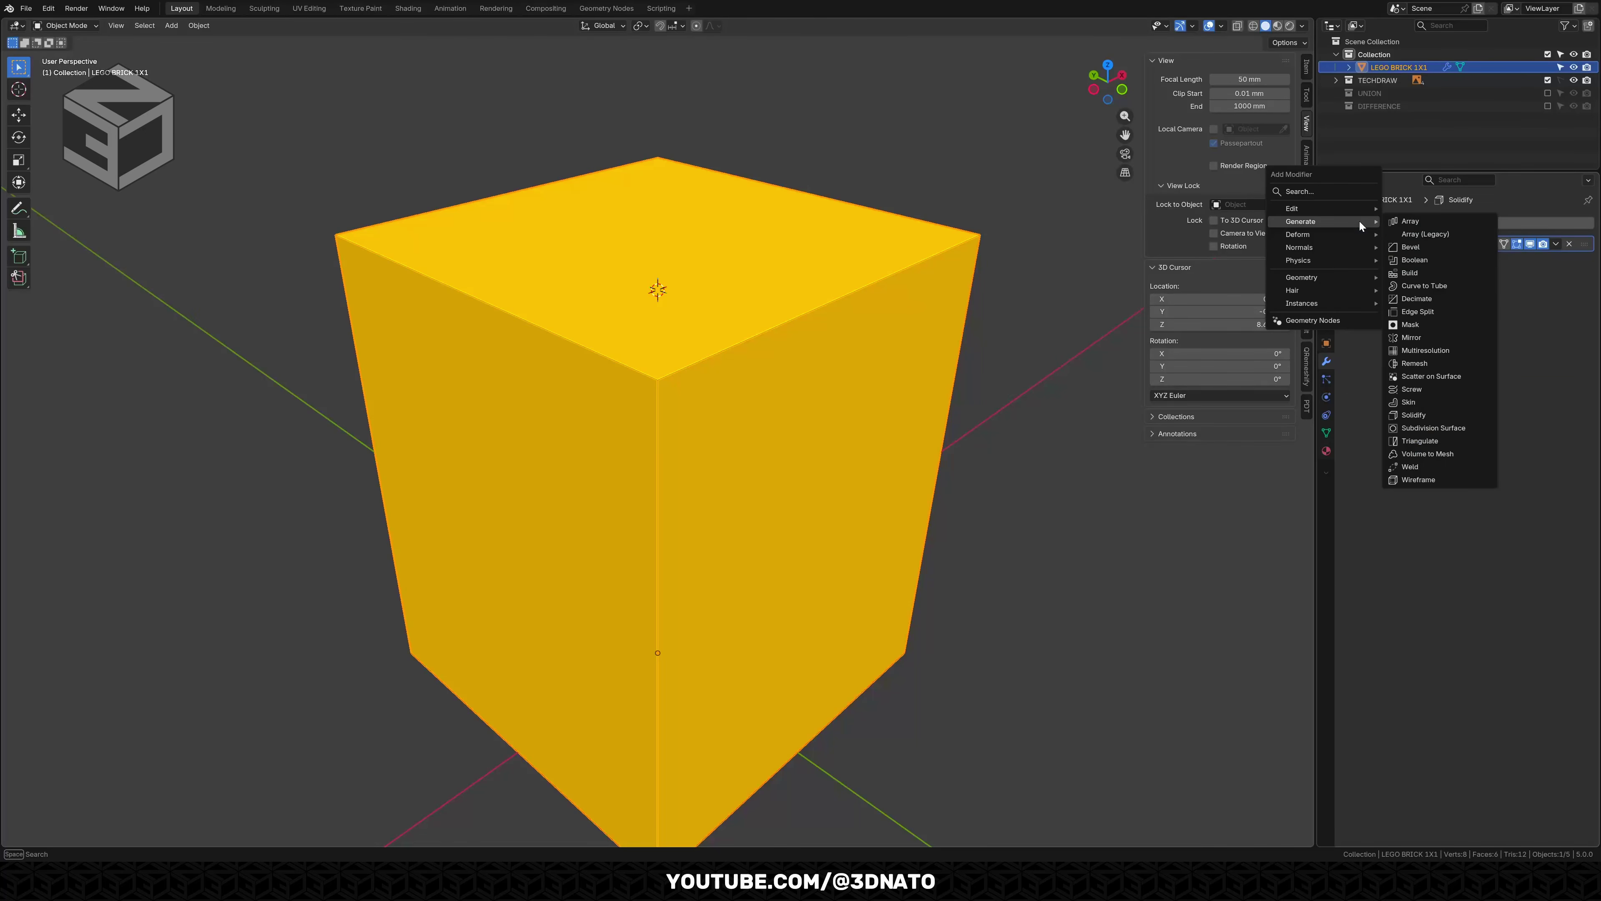
pyautogui.click(1417, 259)
pyautogui.click(1445, 277)
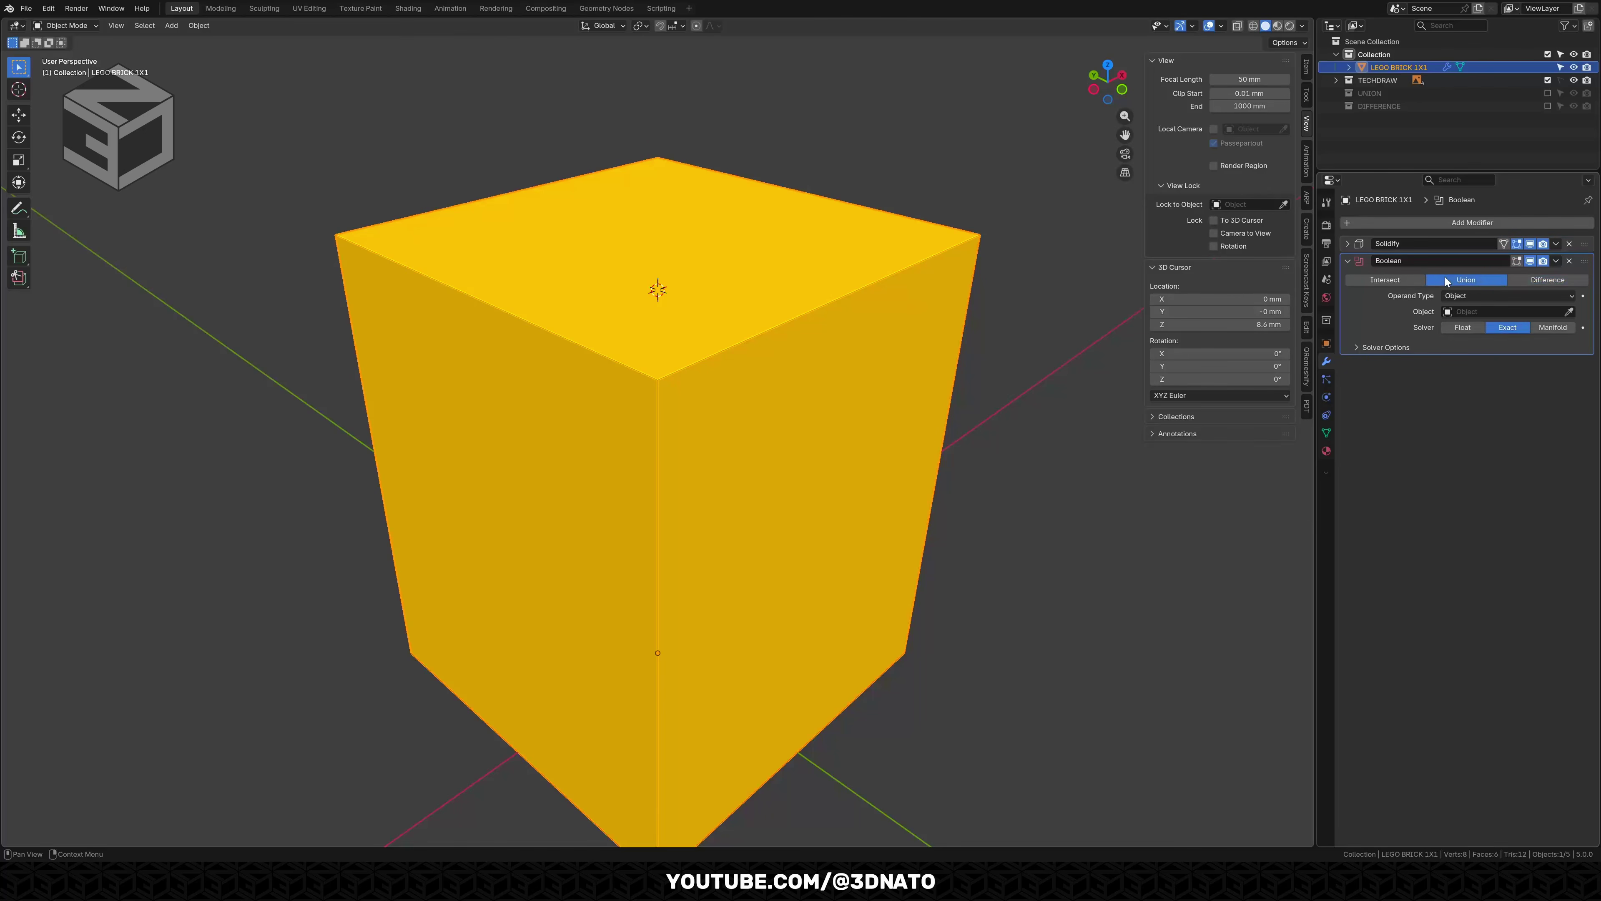
# Set the Boolean modifier's operand type to Collection and choose the UNION collection.
pyautogui.click(1459, 294)
pyautogui.click(1471, 326)
pyautogui.click(1472, 311)
pyautogui.click(1474, 372)
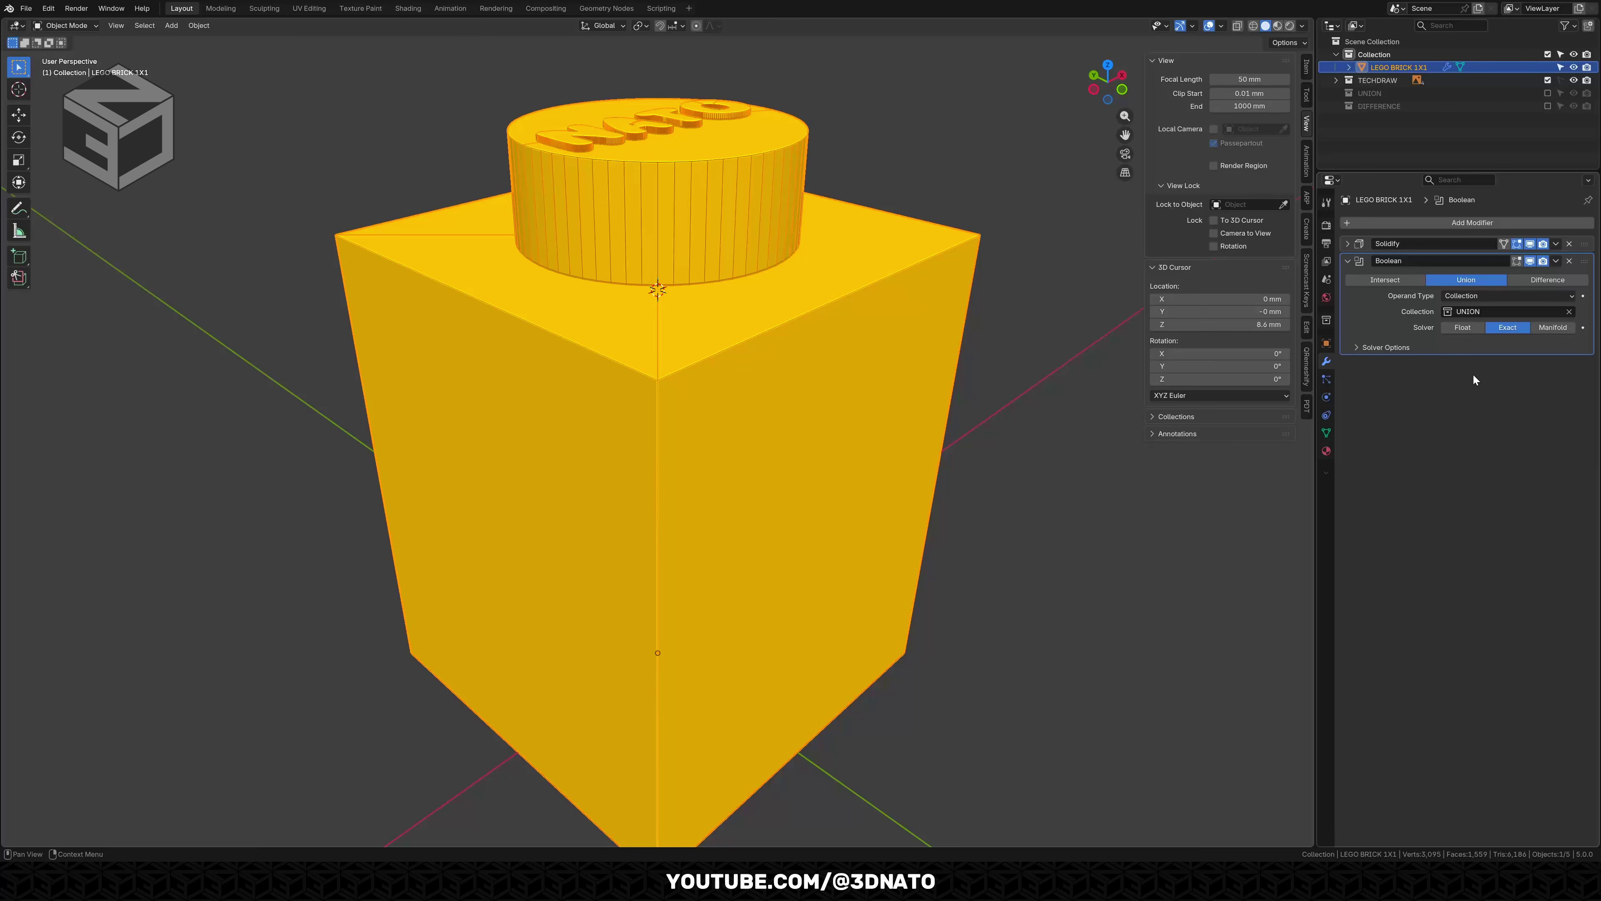
# Set the Boolean modifier's operand type to Object and choose STUD_UNION as its object.
pyautogui.click(1466, 295)
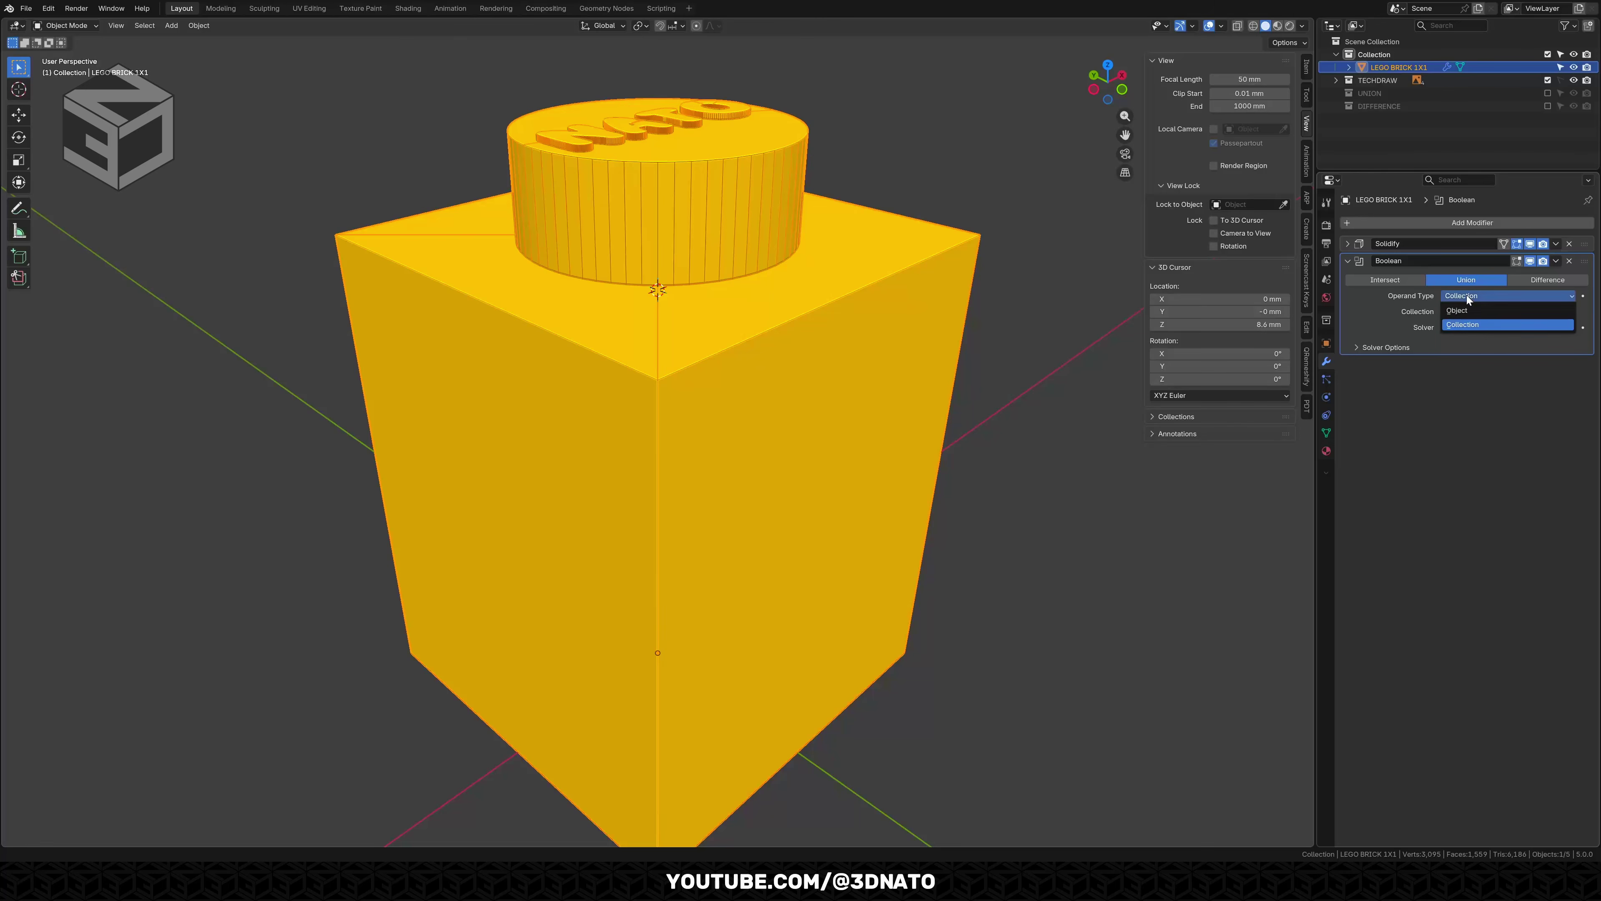
pyautogui.click(1468, 309)
pyautogui.click(1467, 313)
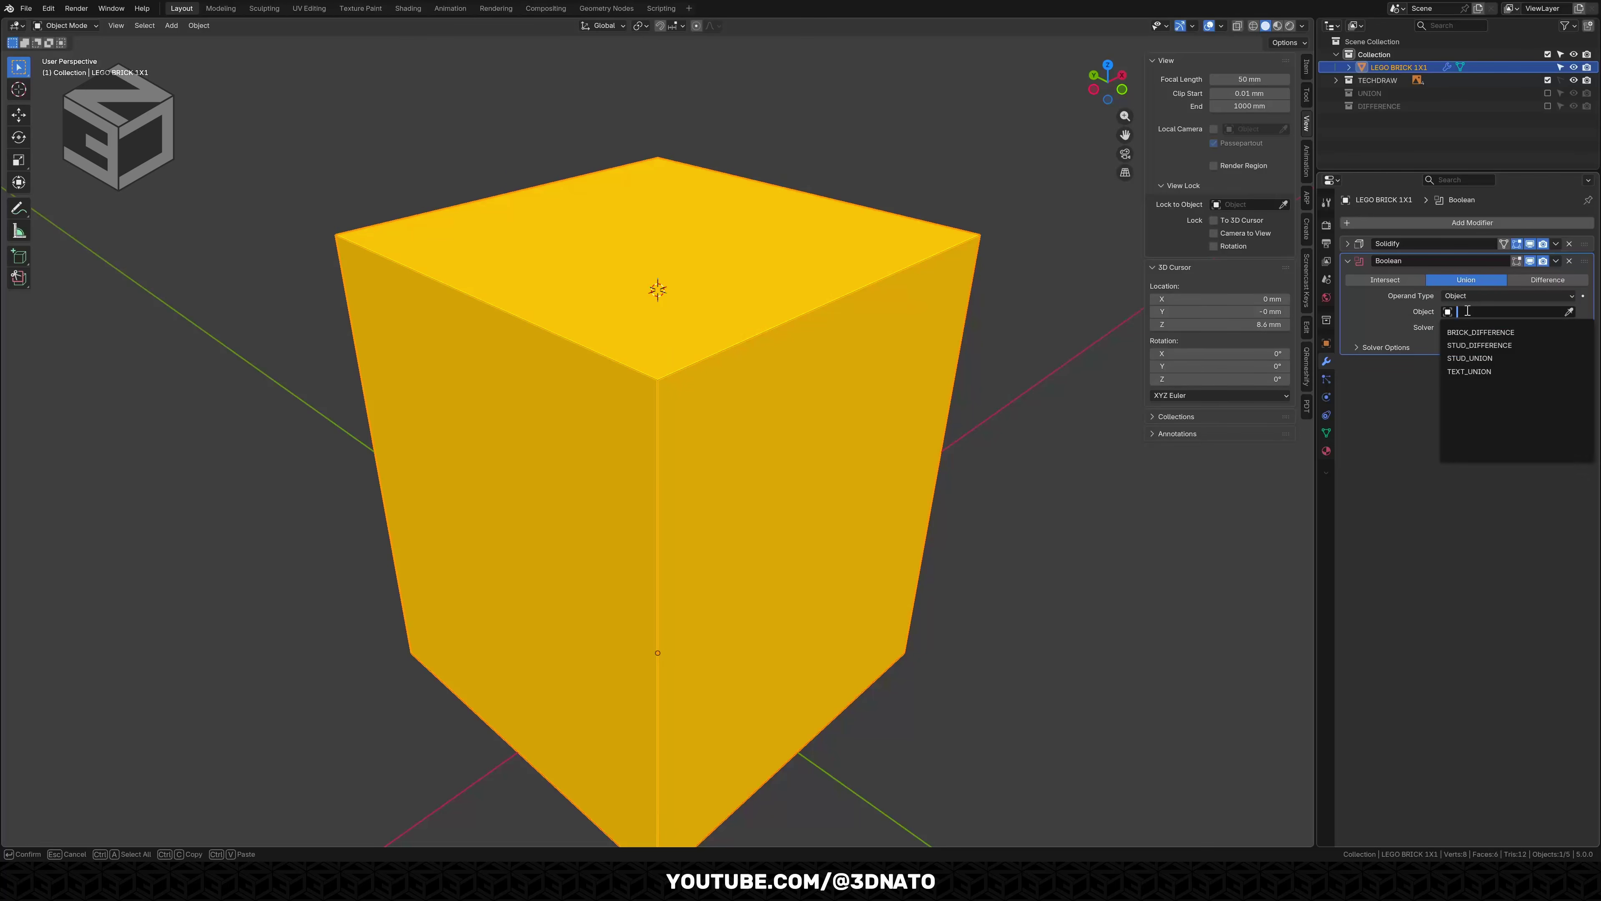
pyautogui.click(1470, 356)
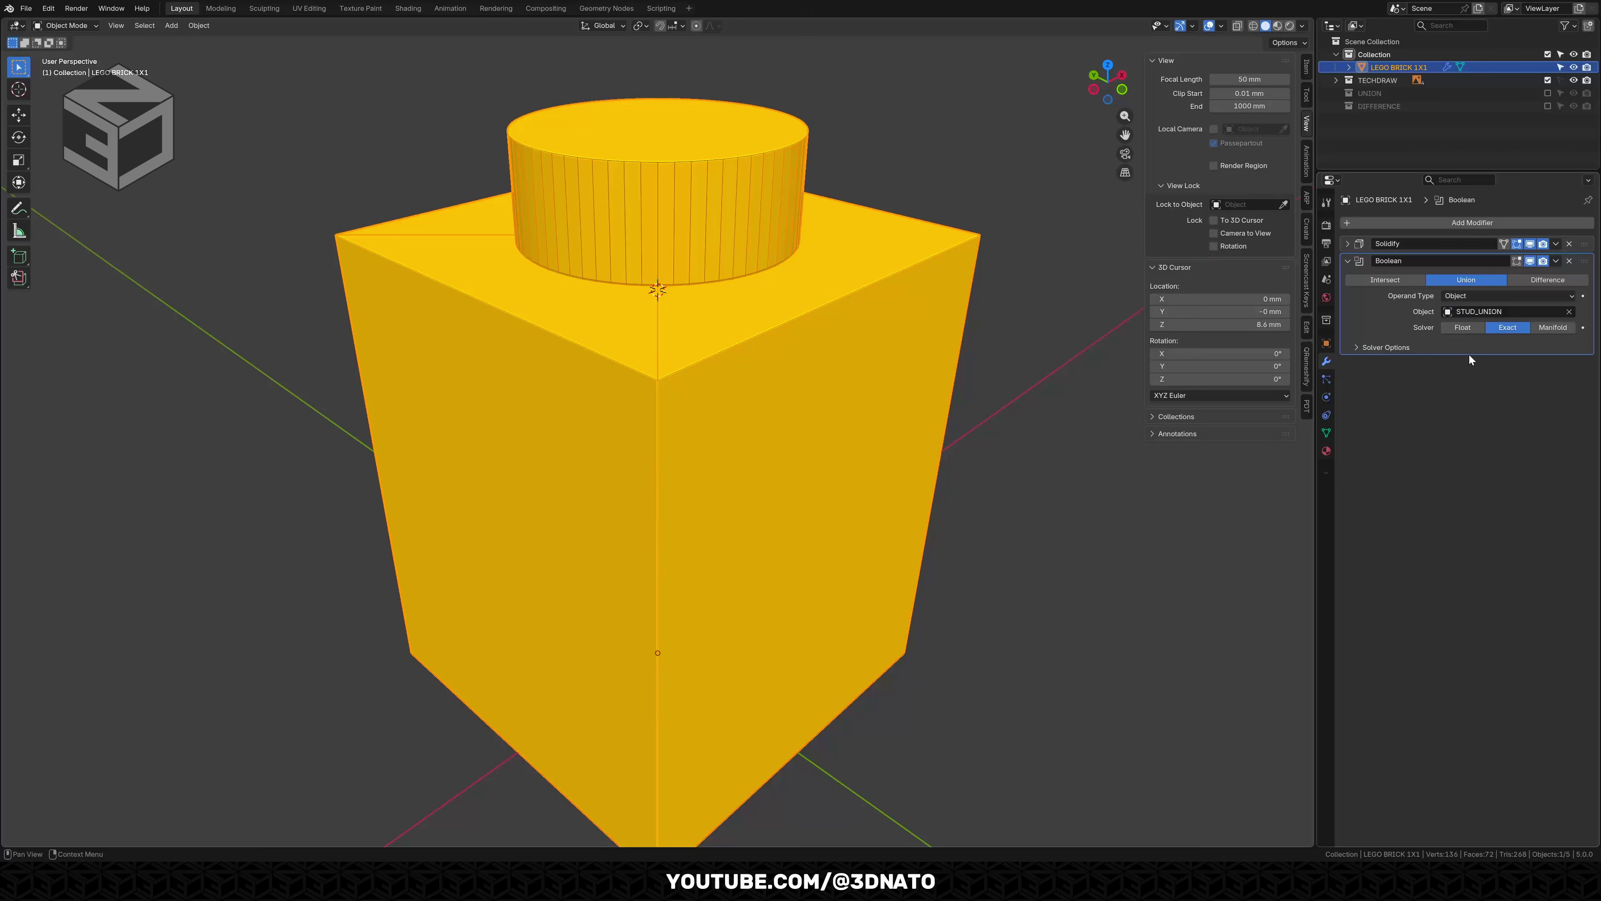
# Add a second Boolean modifier to the brick as a Difference, with Collection as operand type and DIFFERENCE as the collection.
pyautogui.click(1416, 224)
pyautogui.moveTo(1417, 224)
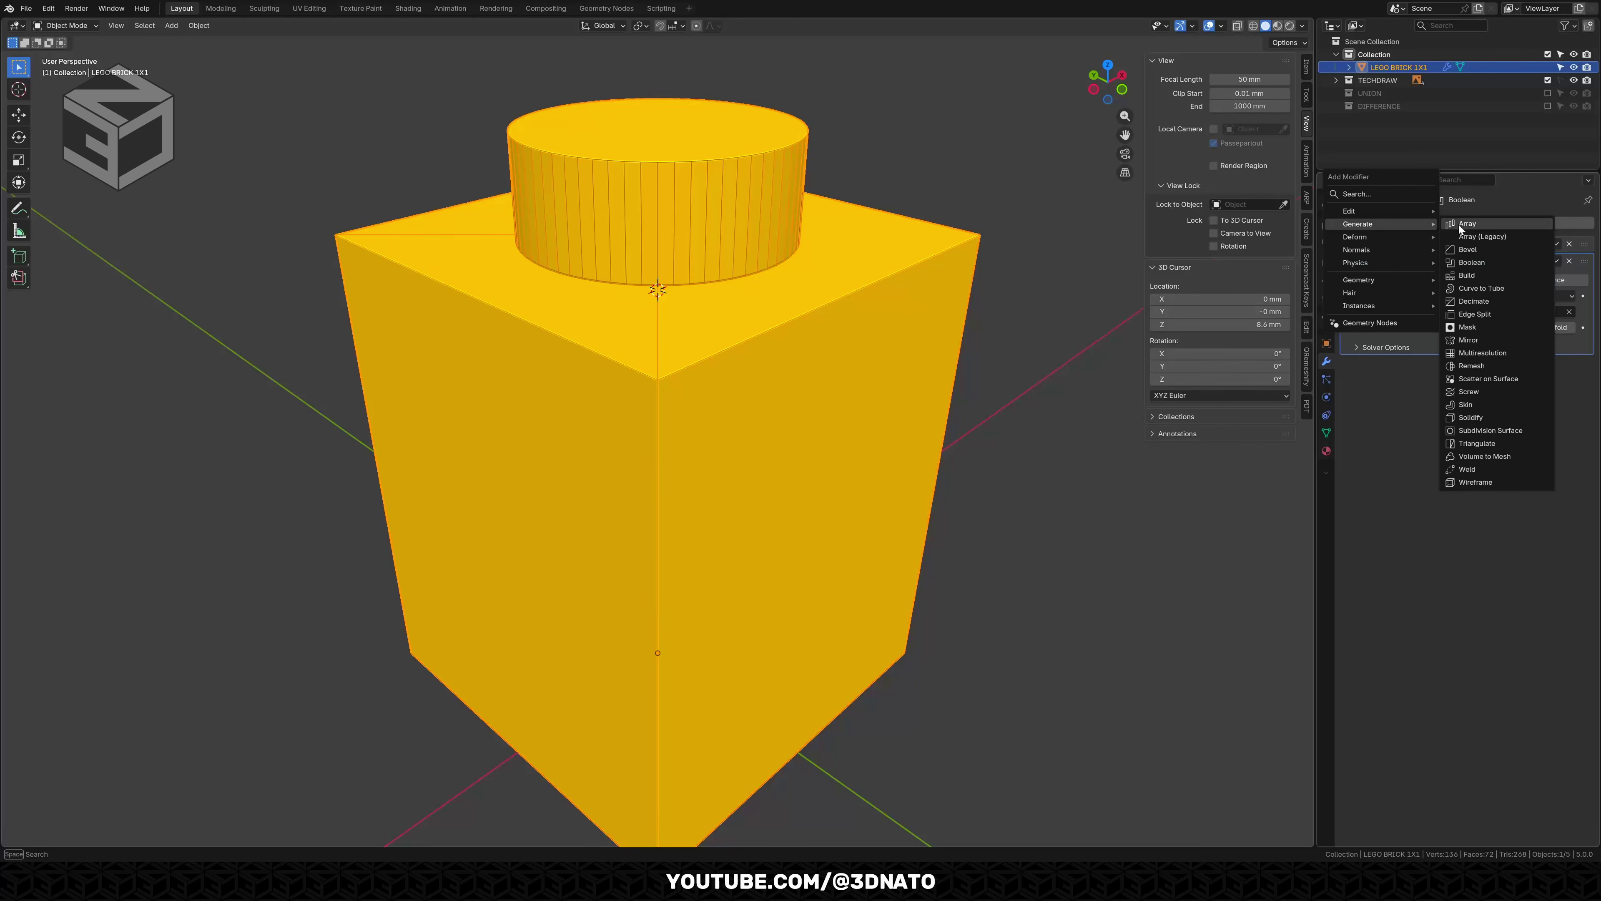
pyautogui.click(1462, 260)
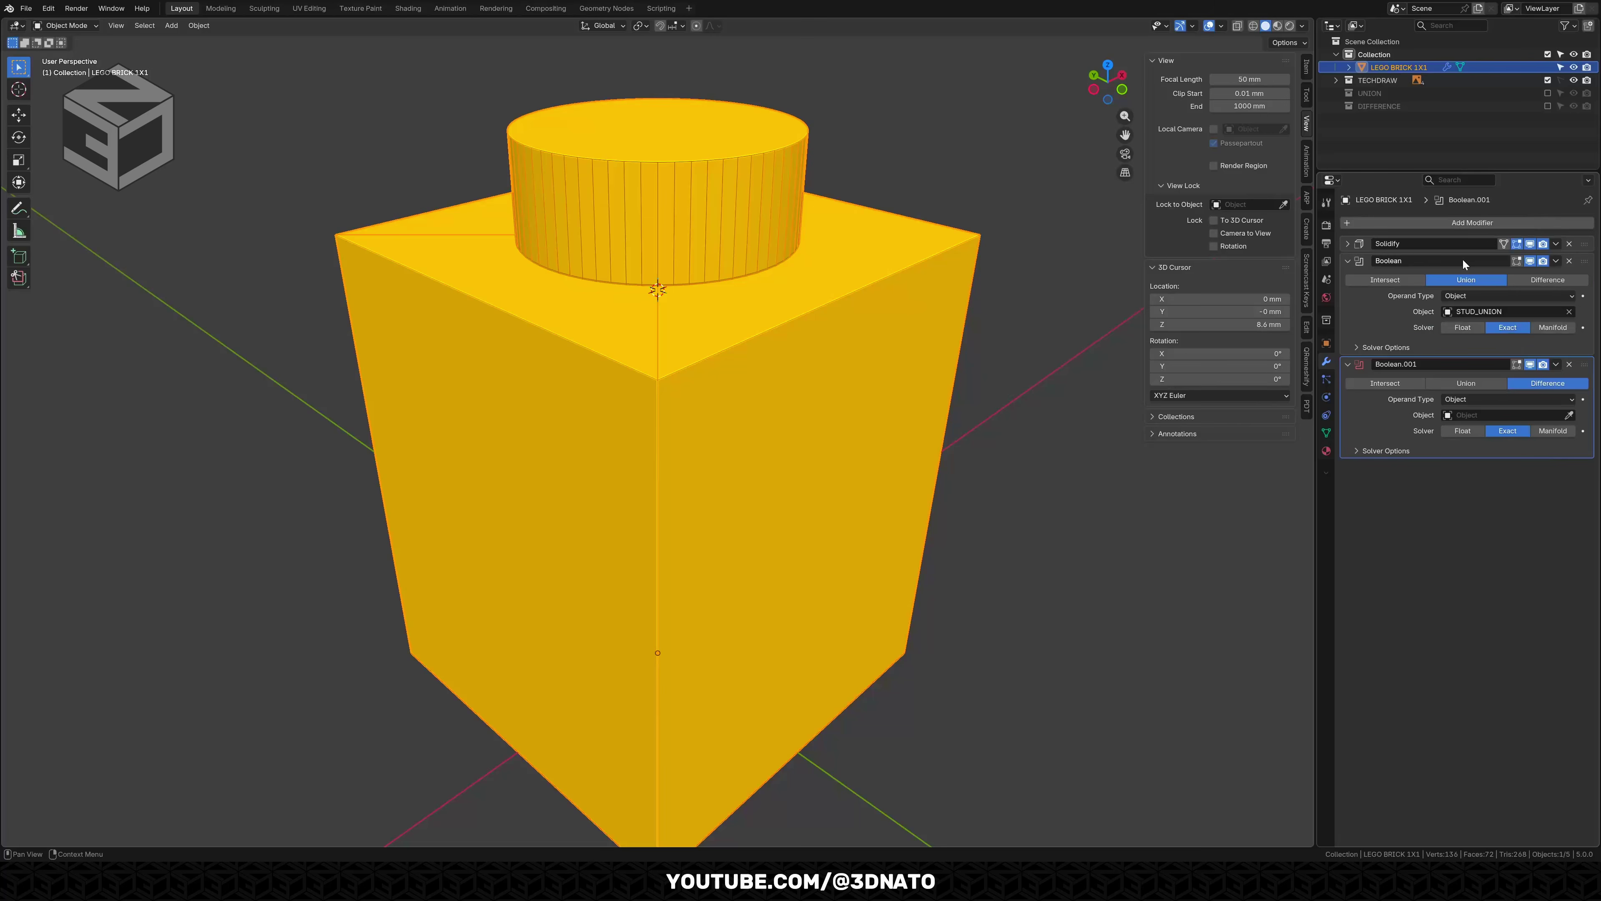
pyautogui.click(1468, 398)
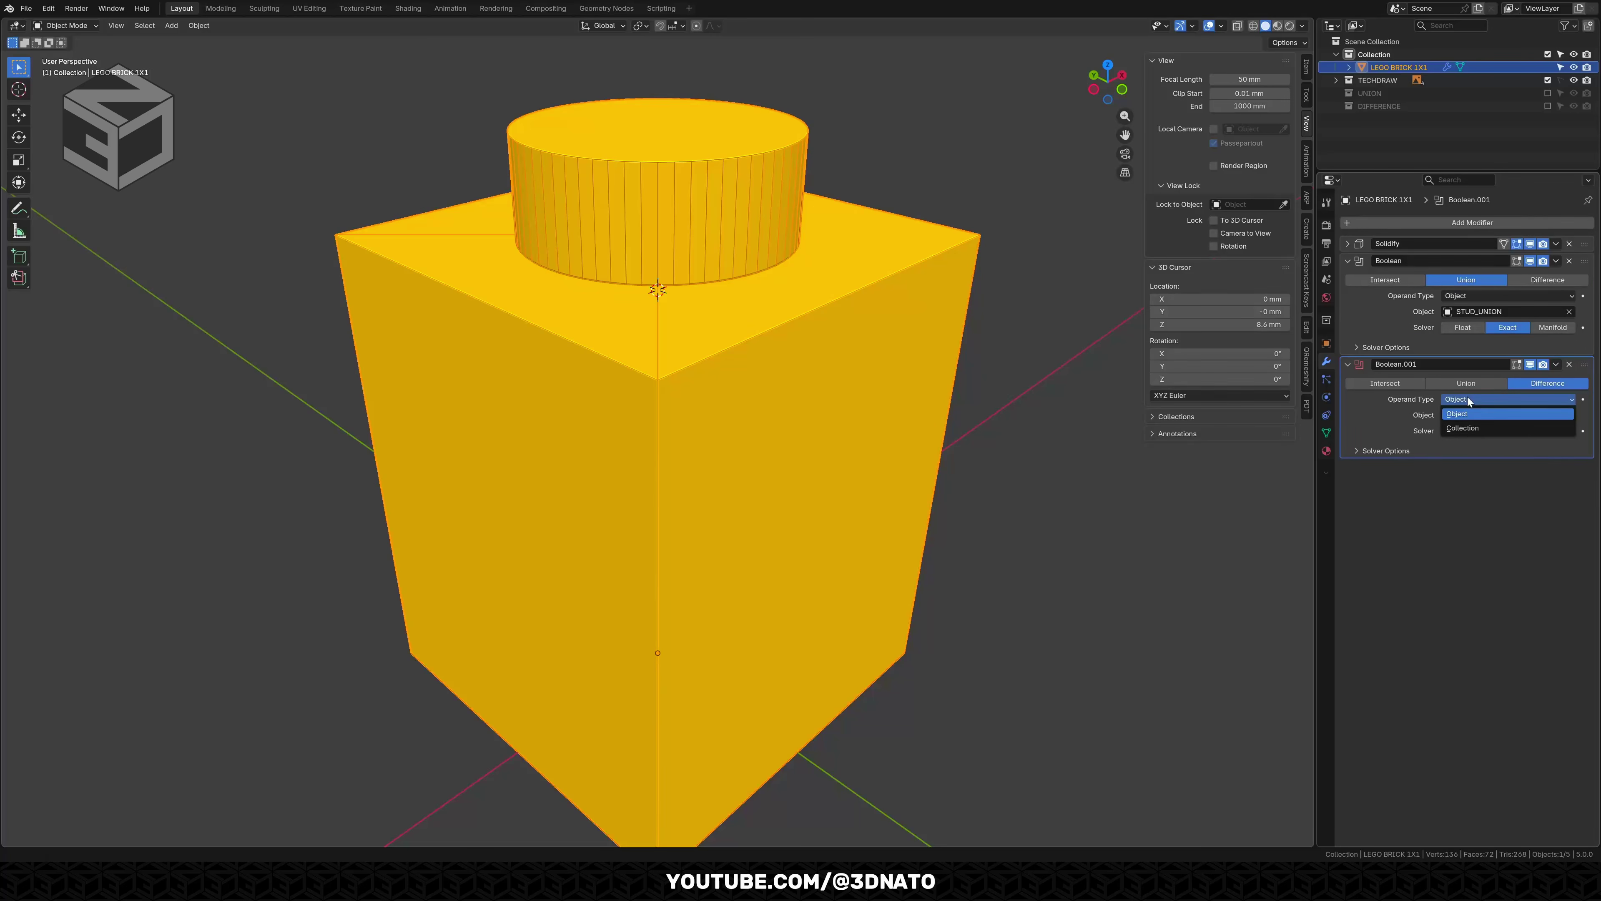
pyautogui.click(1469, 428)
pyautogui.click(1469, 416)
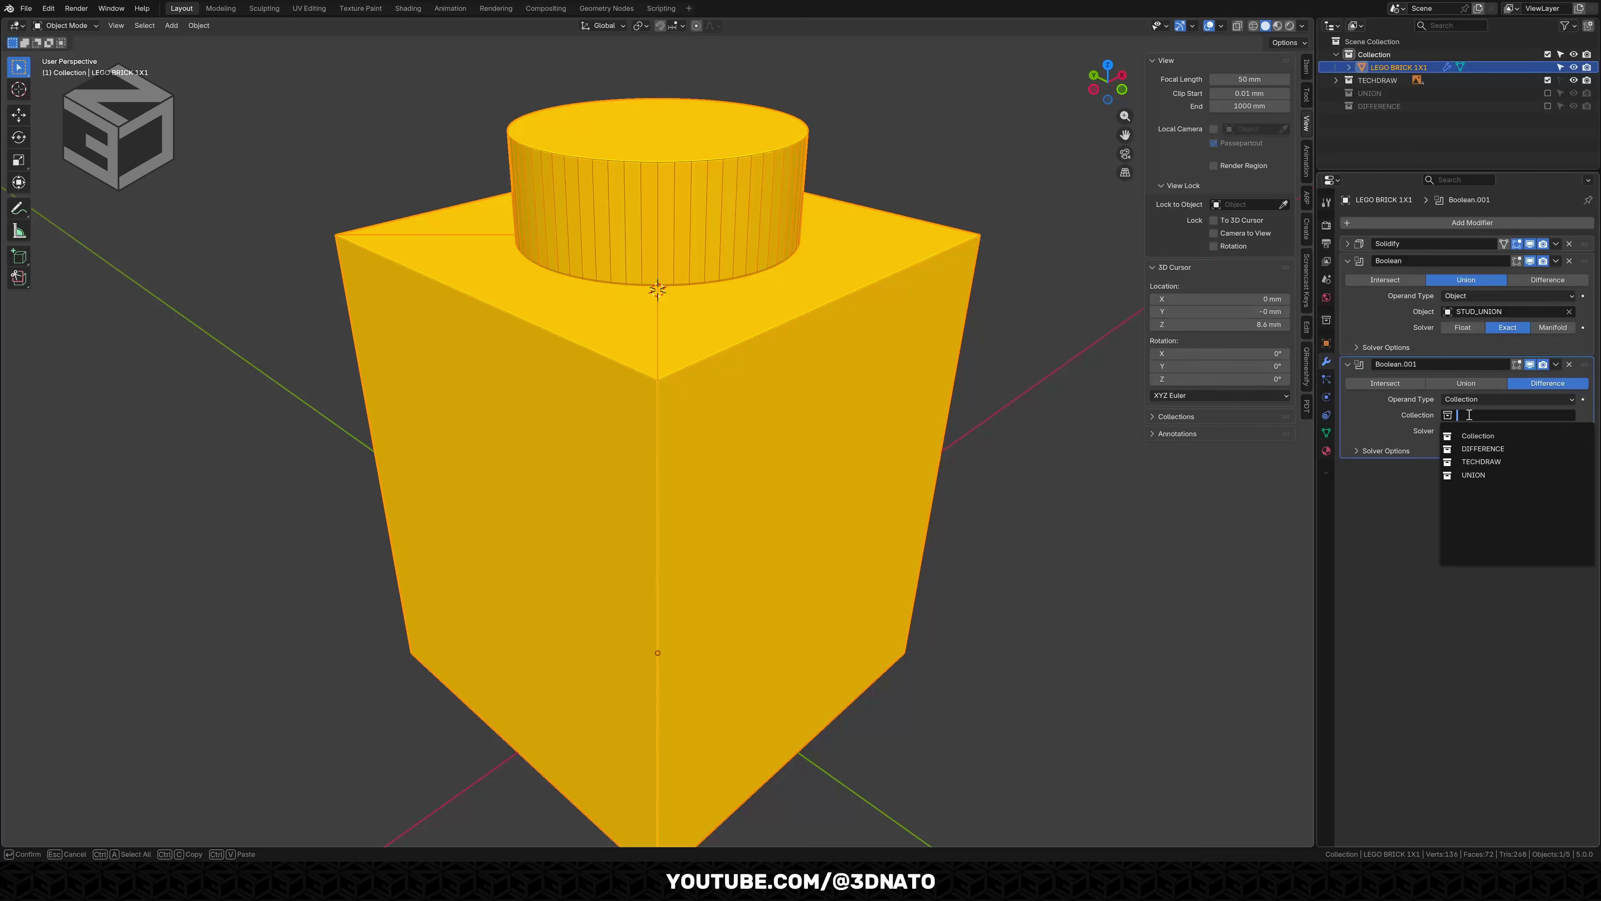
pyautogui.click(1463, 441)
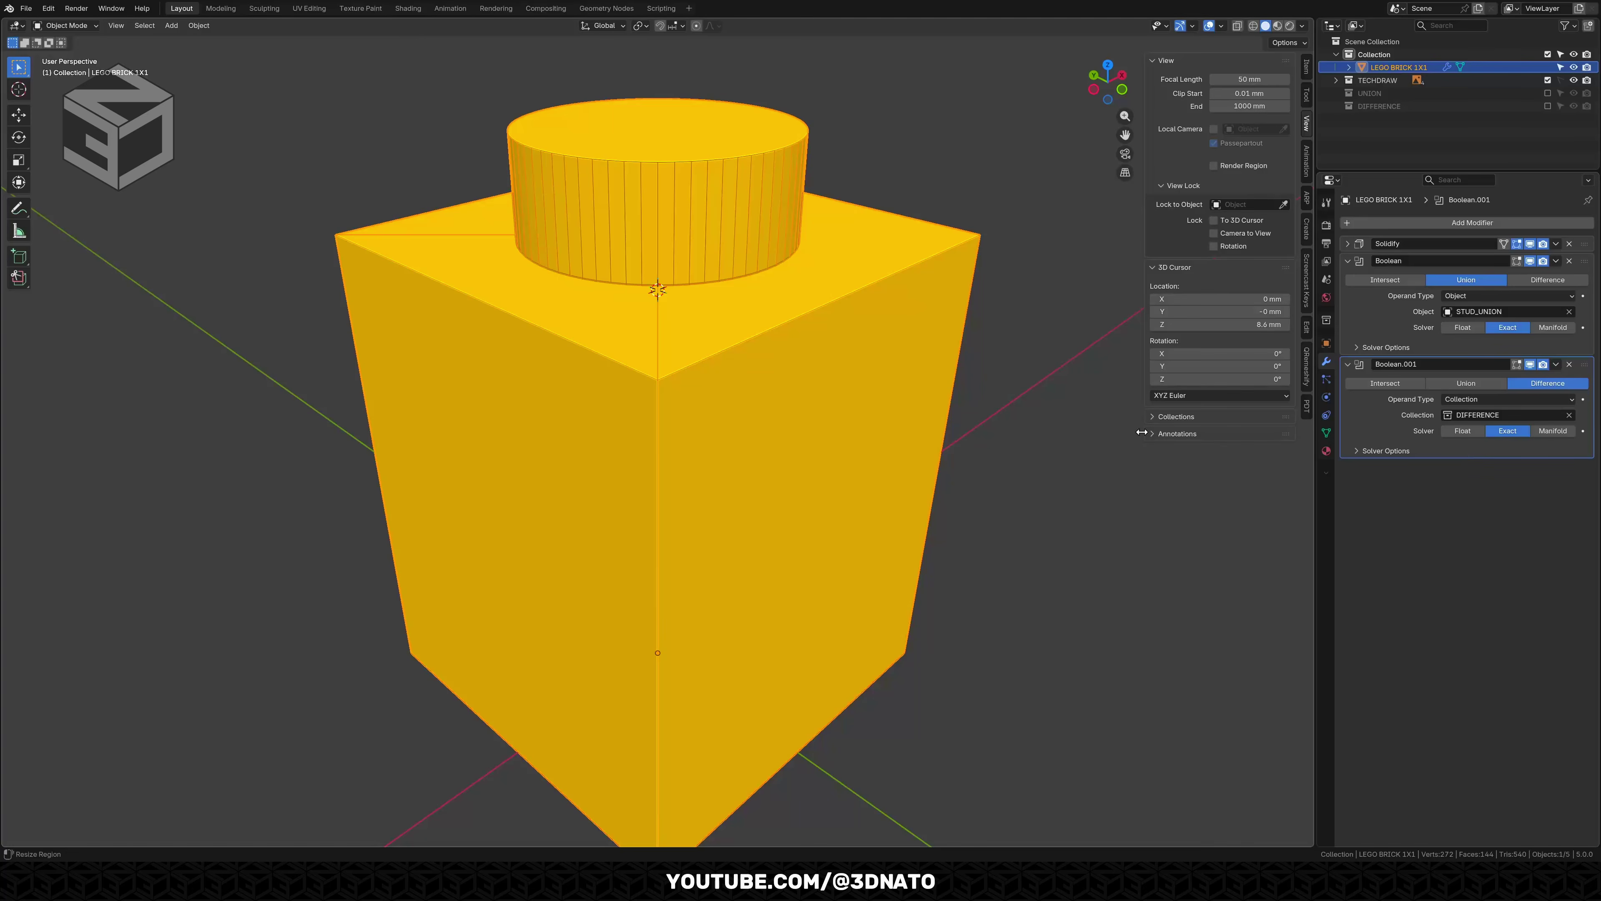
# Add a Bevel modifier after the brick's Boolean modifiers and set its segments to 4.
pyautogui.moveTo(1030, 424); pyautogui.dragTo(1029, 425, button='middle')
pyautogui.press('KP_2')
pyautogui.press('KP_2')
pyautogui.press('KP_2')
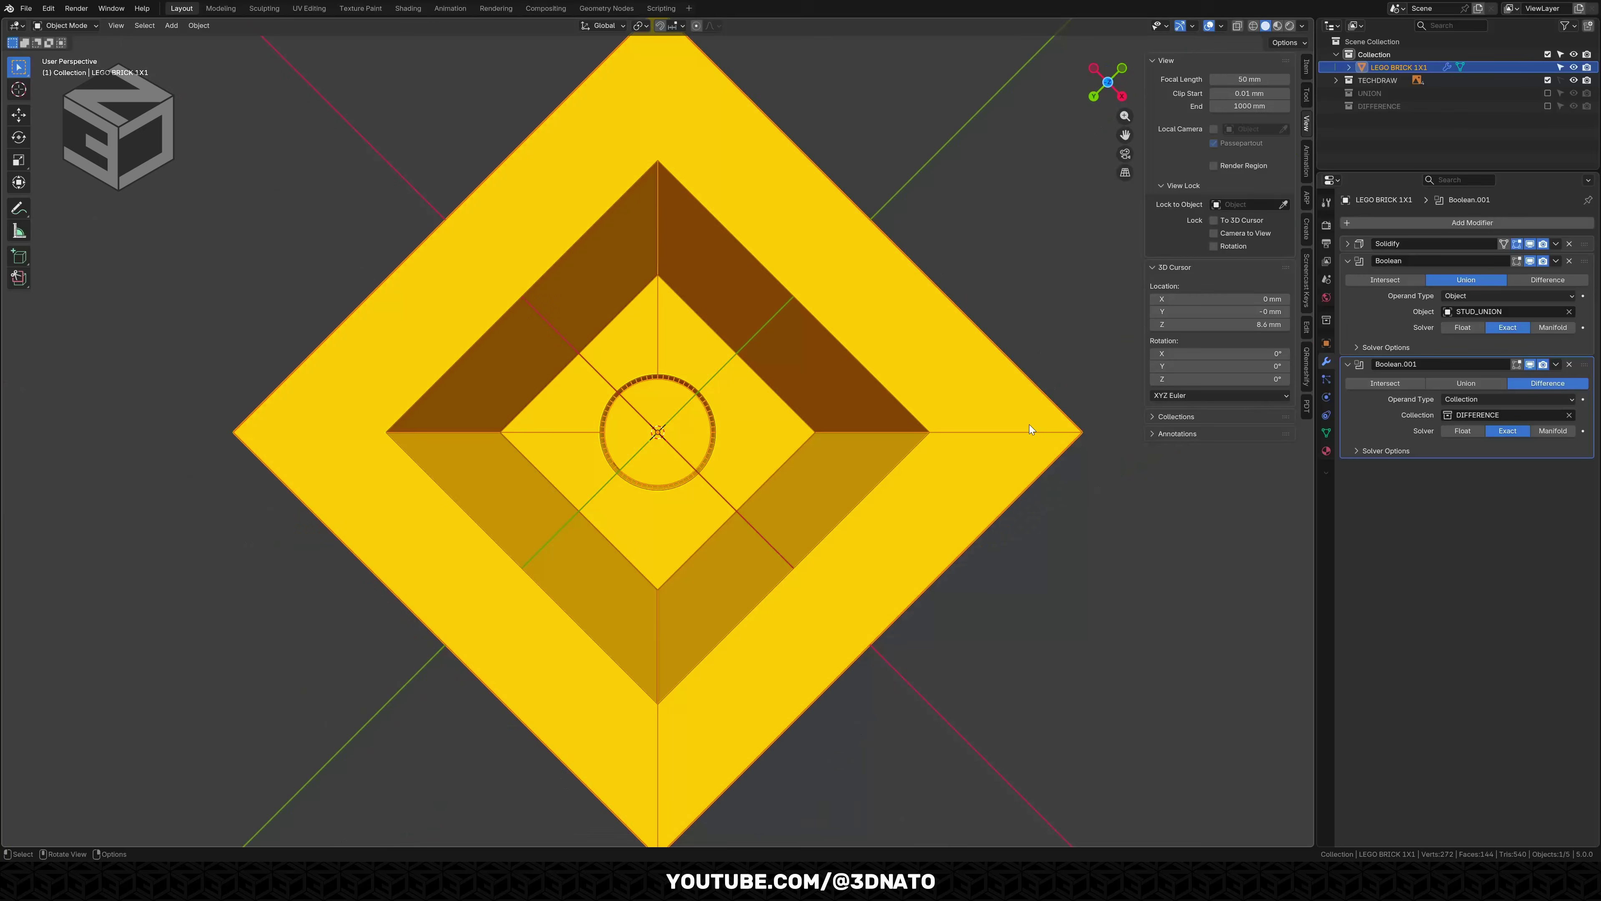
pyautogui.click(1389, 226)
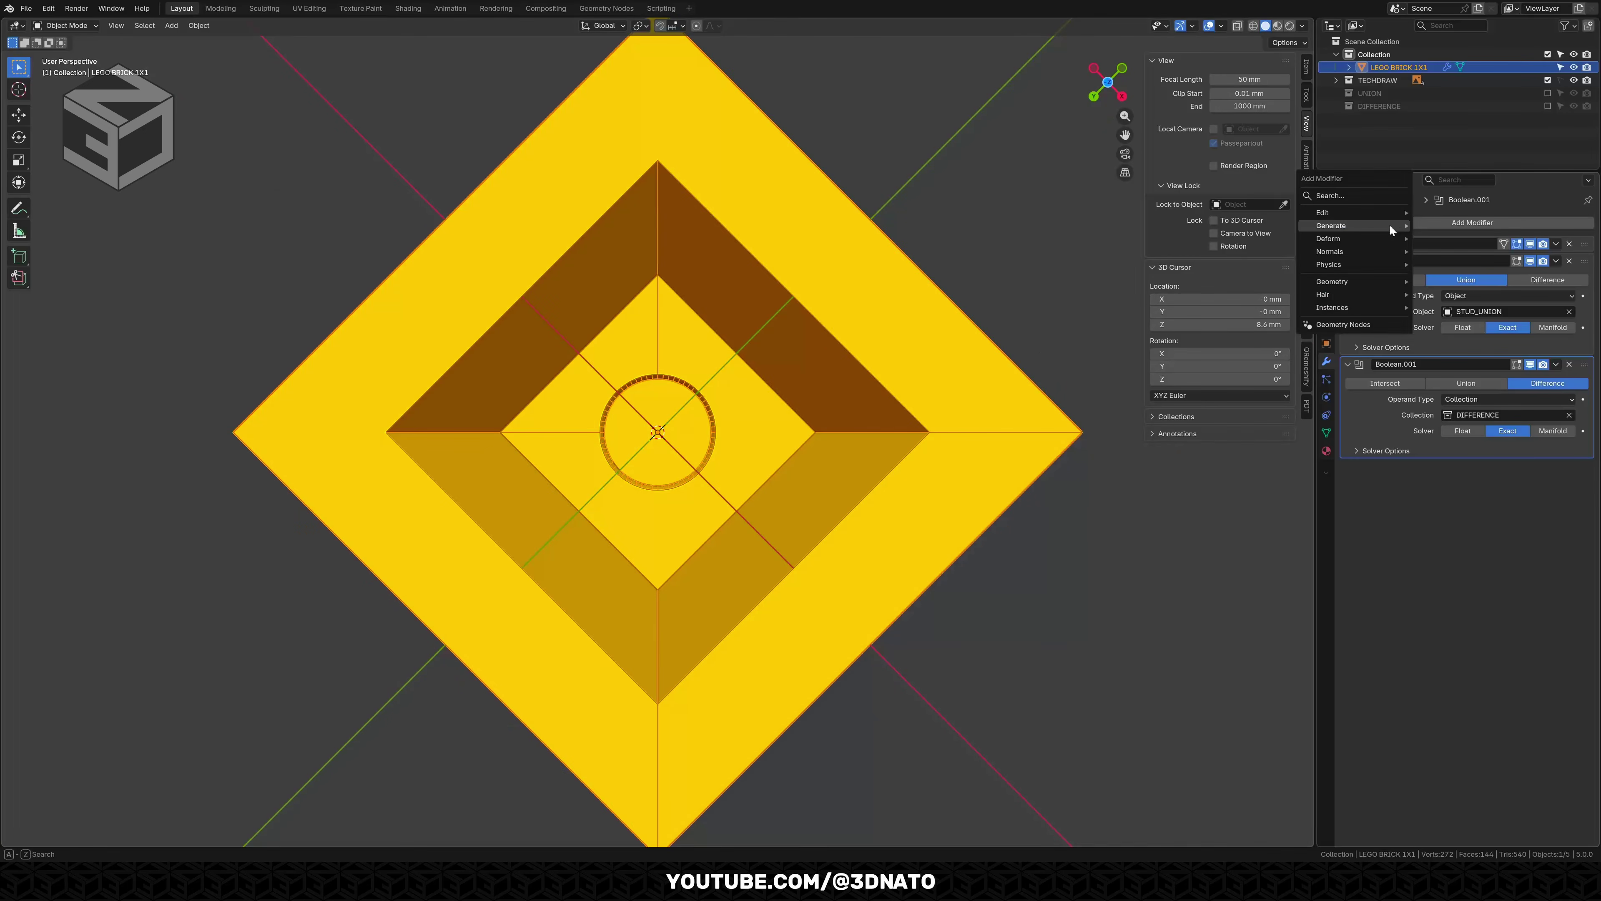
pyautogui.moveTo(1390, 225)
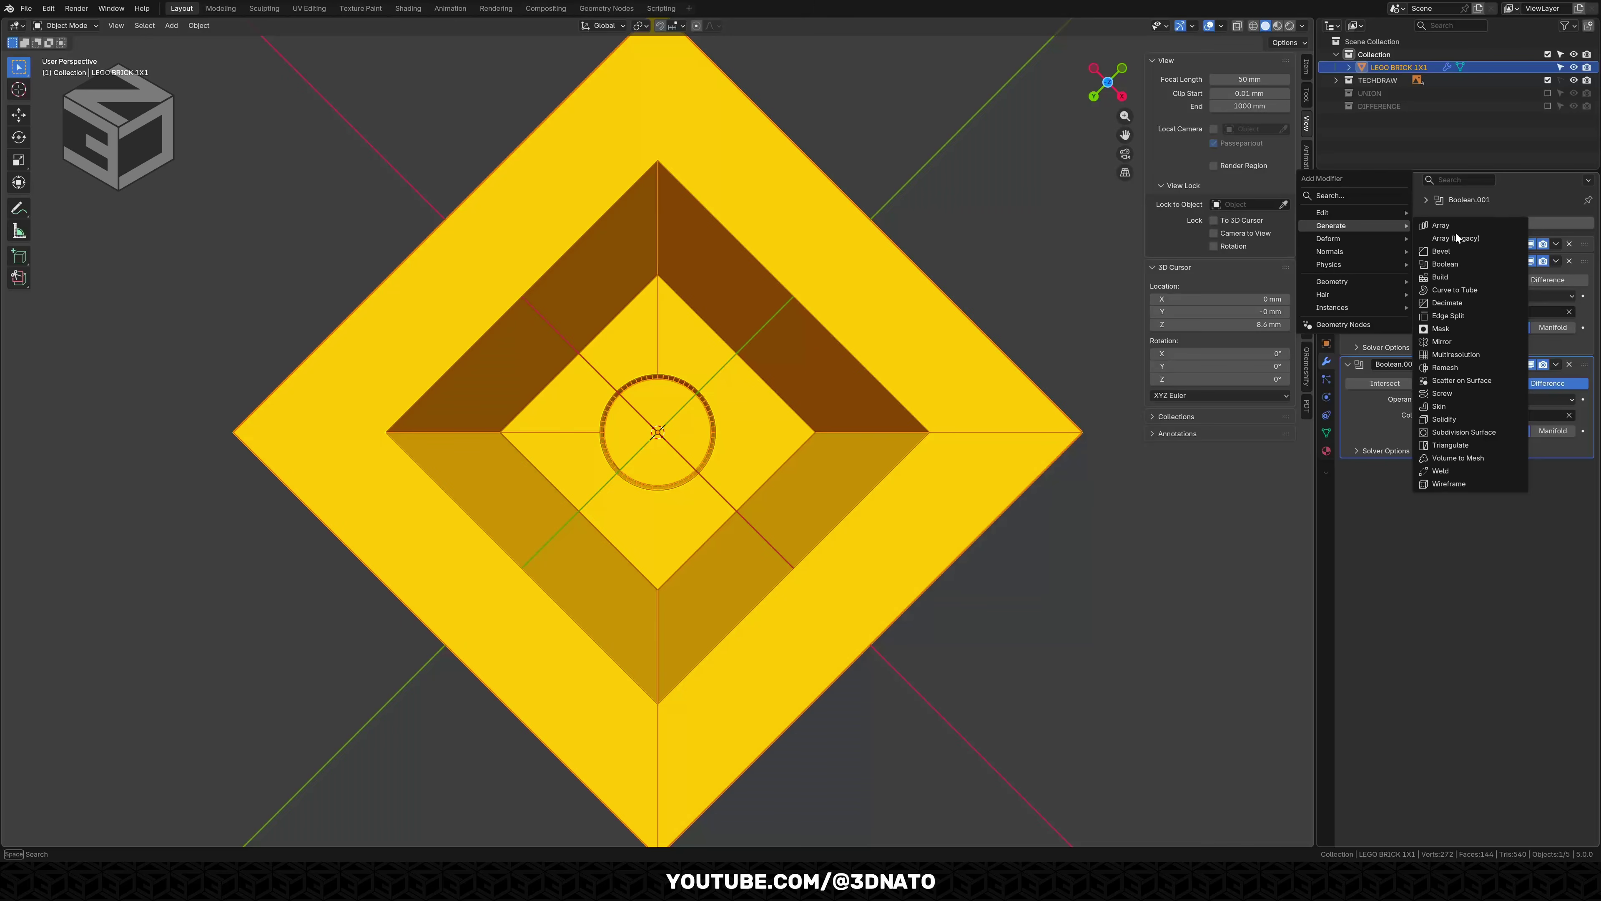
pyautogui.click(1457, 252)
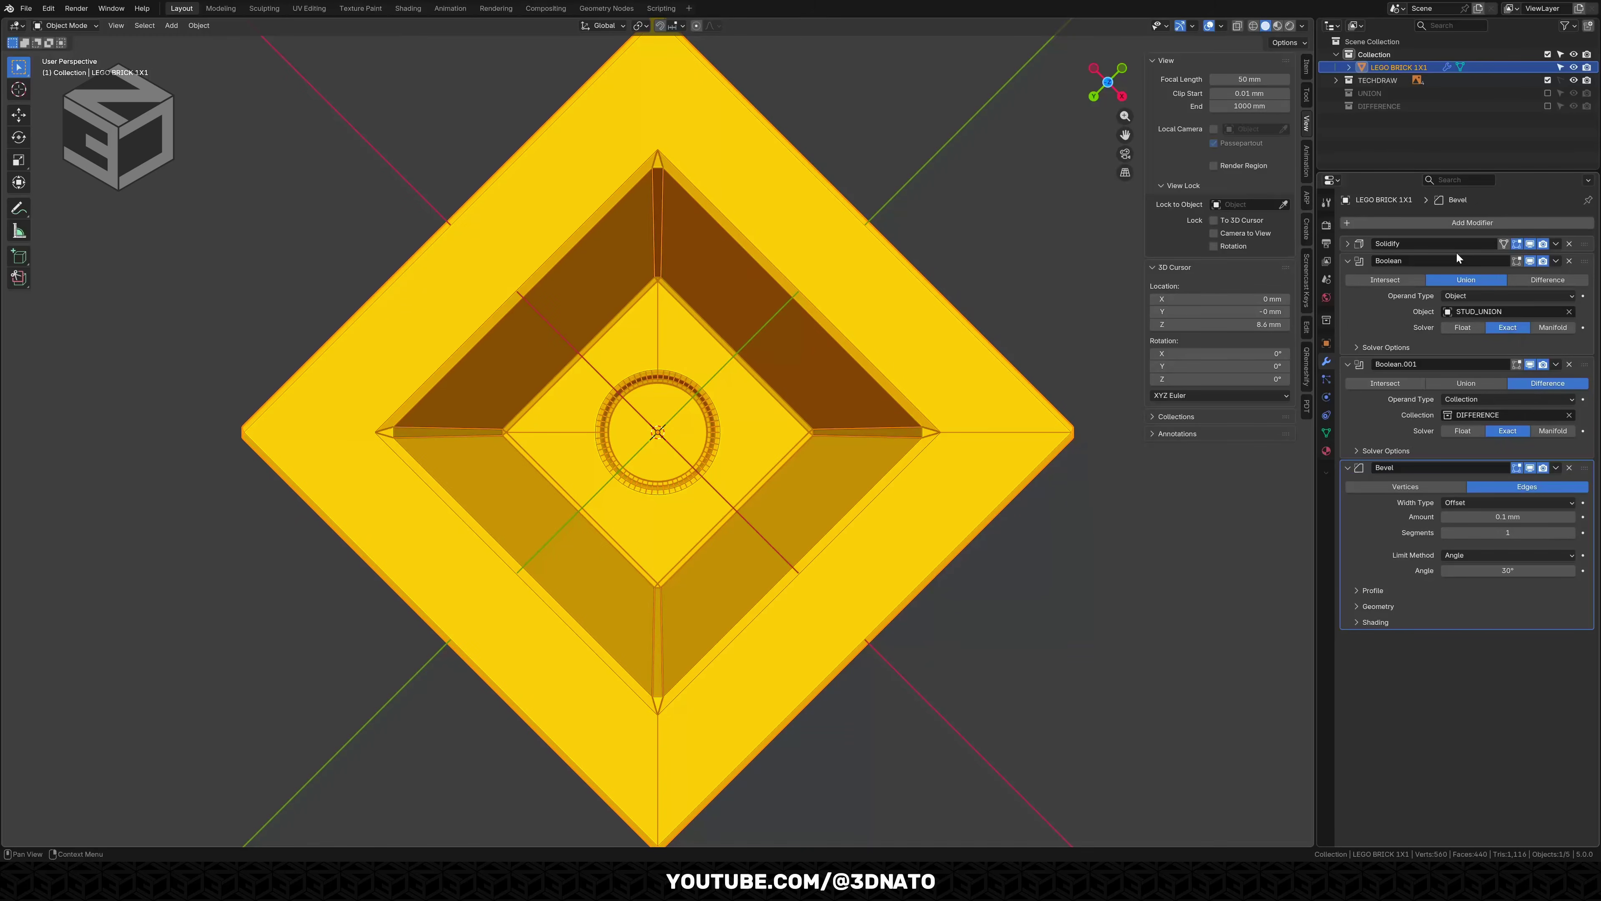
pyautogui.click(1475, 532)
pyautogui.press('Return')
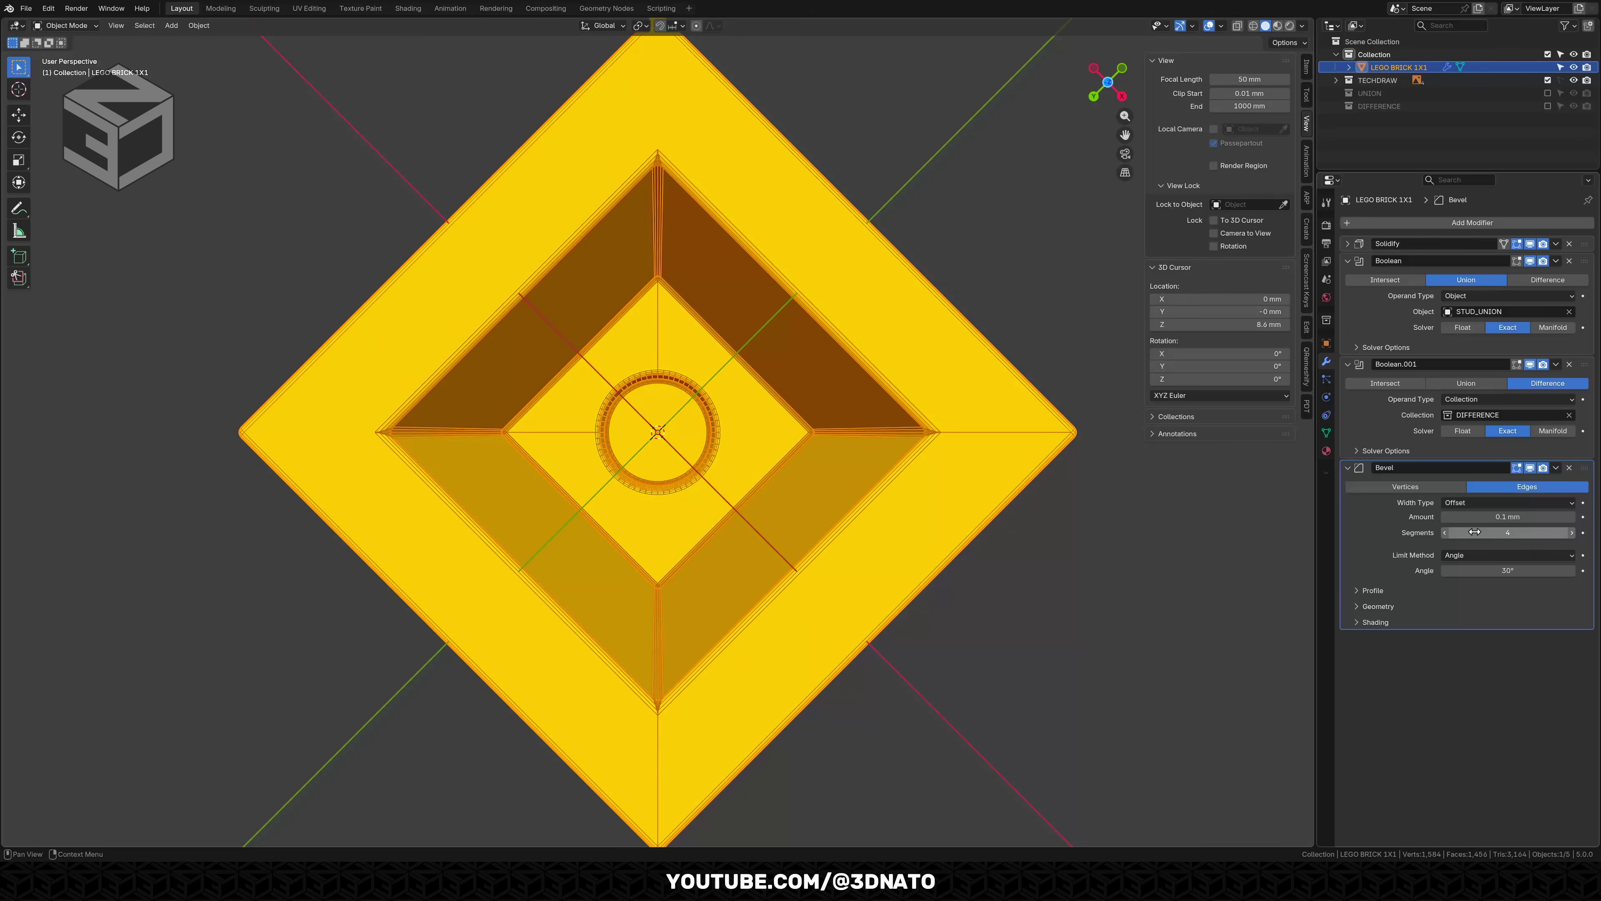
# Set the Bevel modifier's outer miter to Arc in its geometry options.
pyautogui.keyDown('shift'); pyautogui.moveTo(678, 147); pyautogui.dragTo(697, 274, button='middle'); pyautogui.keyUp('shift')
pyautogui.scroll(3, 672, 301)
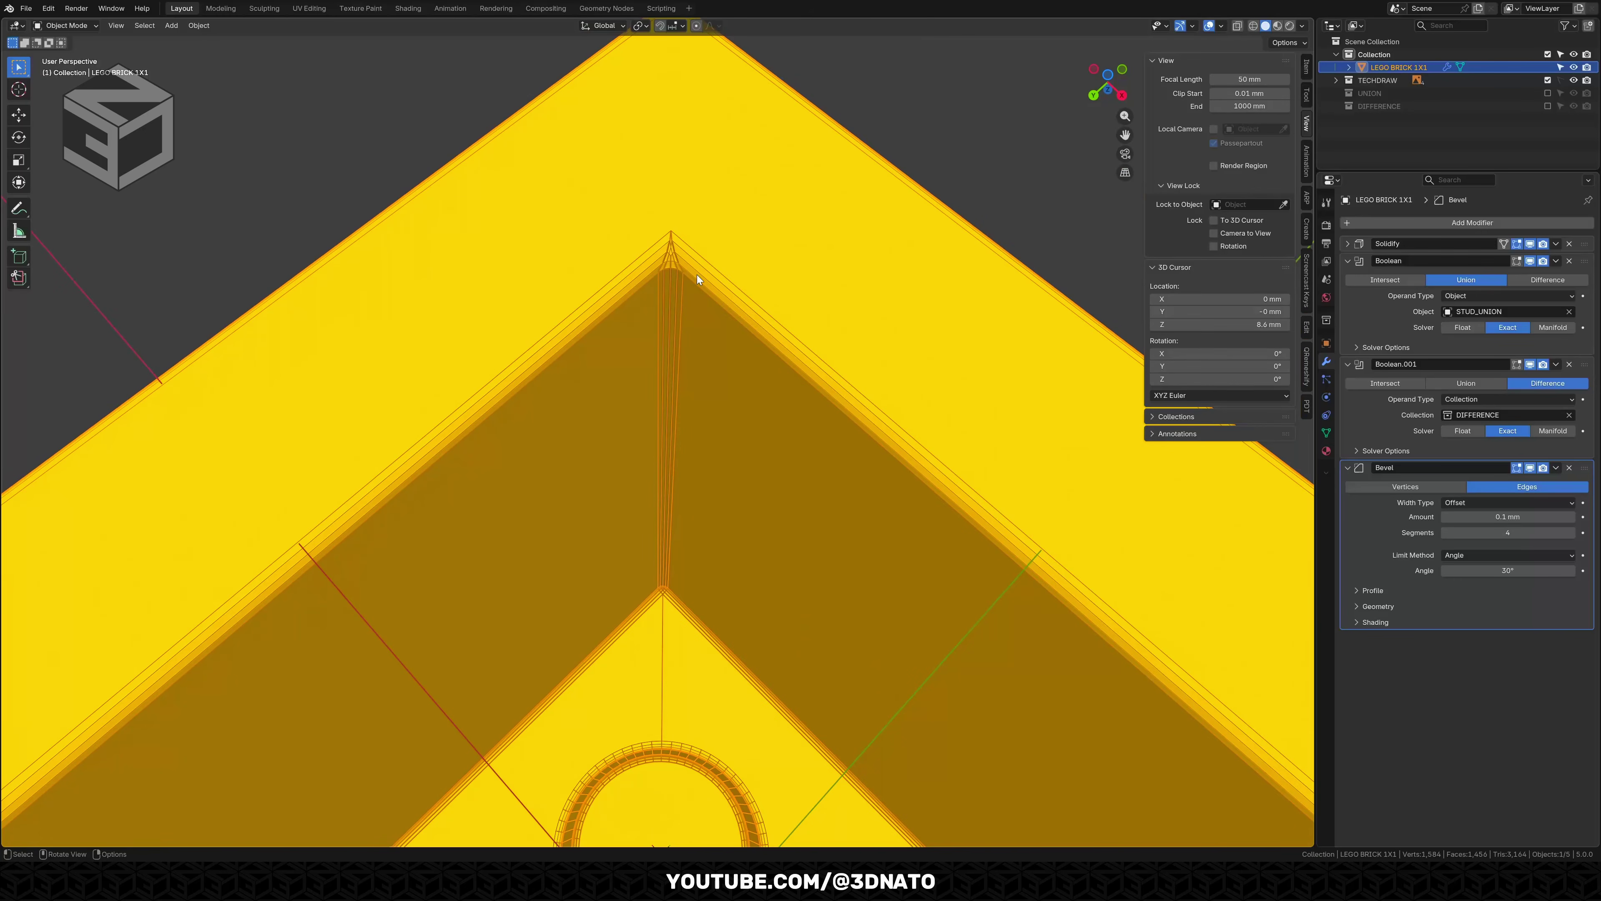
pyautogui.click(1402, 604)
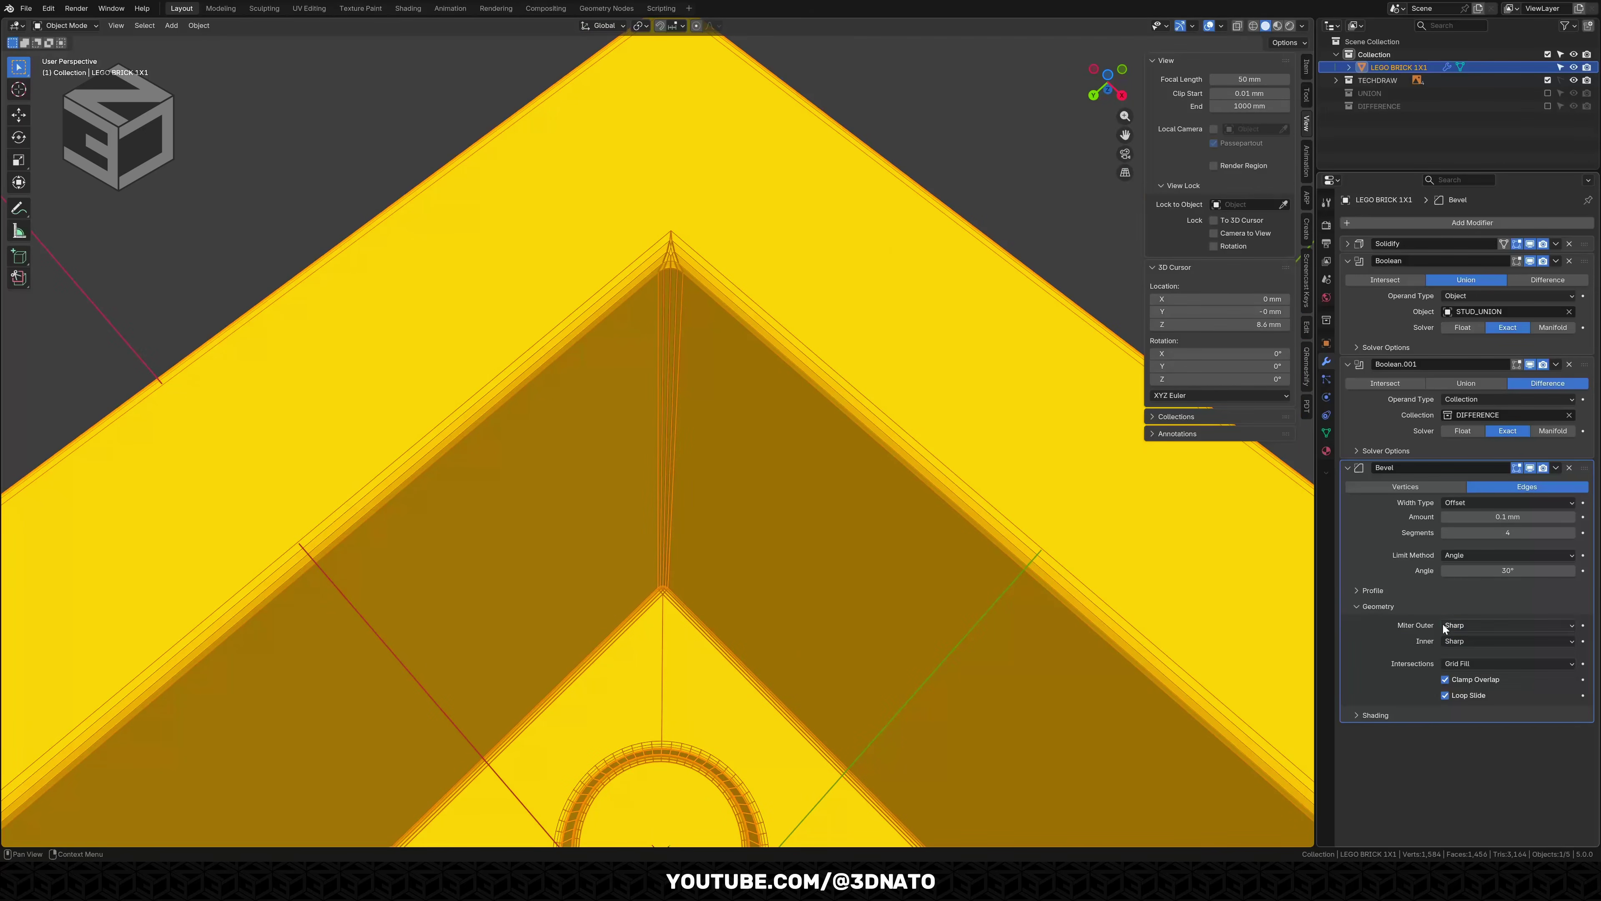
pyautogui.click(1449, 626)
pyautogui.click(1456, 667)
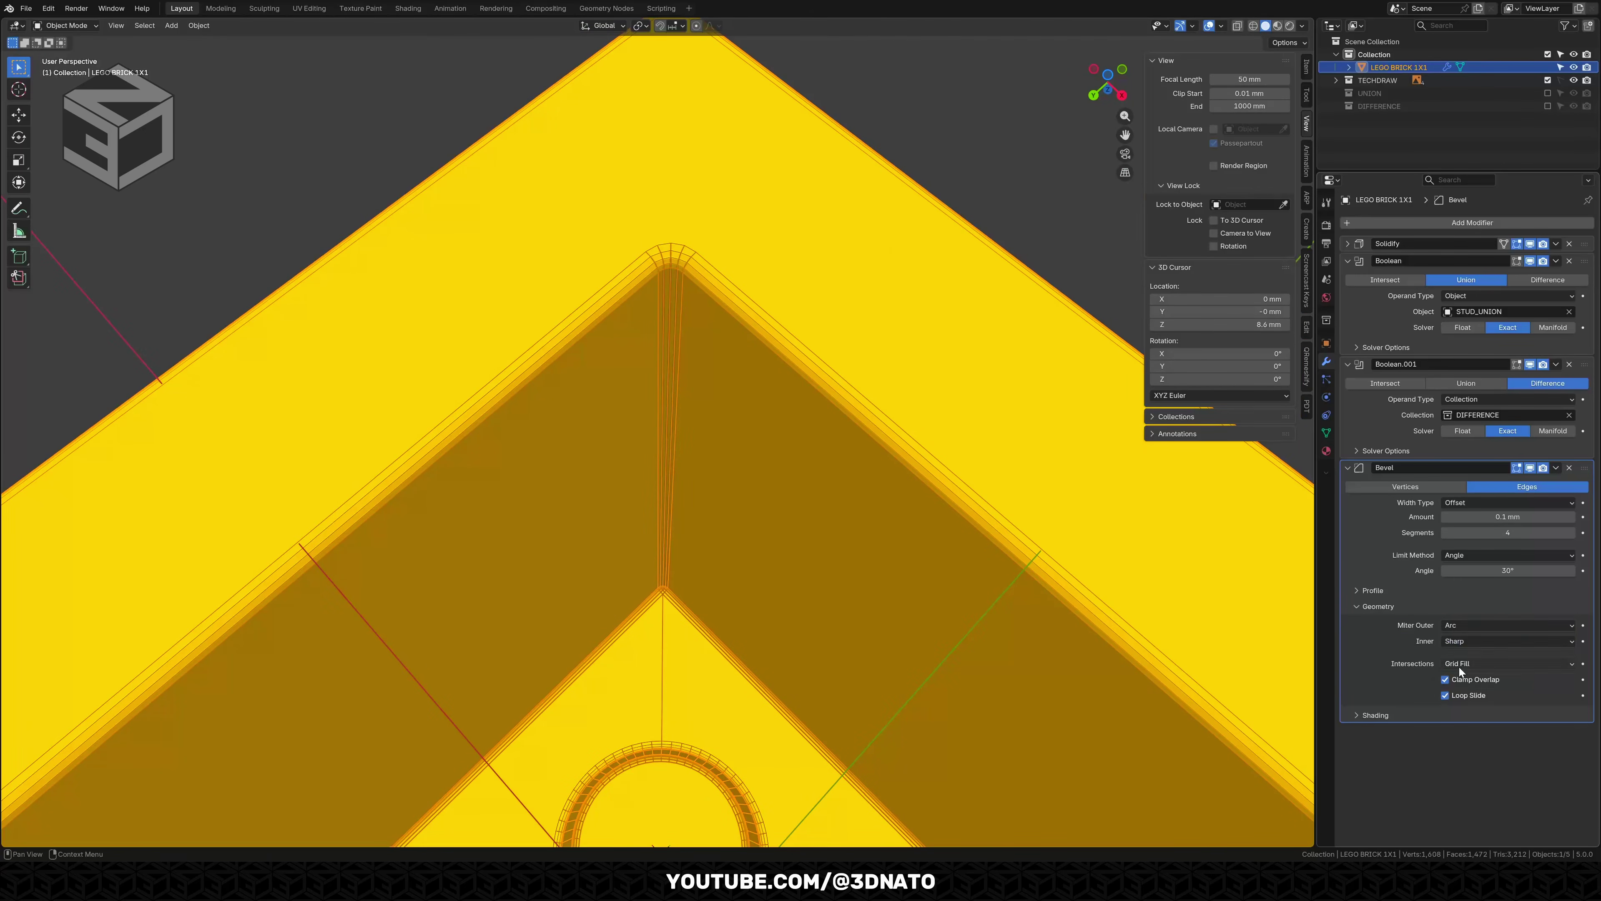
# Add a Boolean modifier after the Bevel, set it to Union and choose TEXT_UNION as its object.
pyautogui.moveTo(925, 421); pyautogui.dragTo(839, 461, button='middle')
pyautogui.keyDown('shift'); pyautogui.moveTo(921, 295); pyautogui.dragTo(960, 369, button='middle'); pyautogui.keyUp('shift')
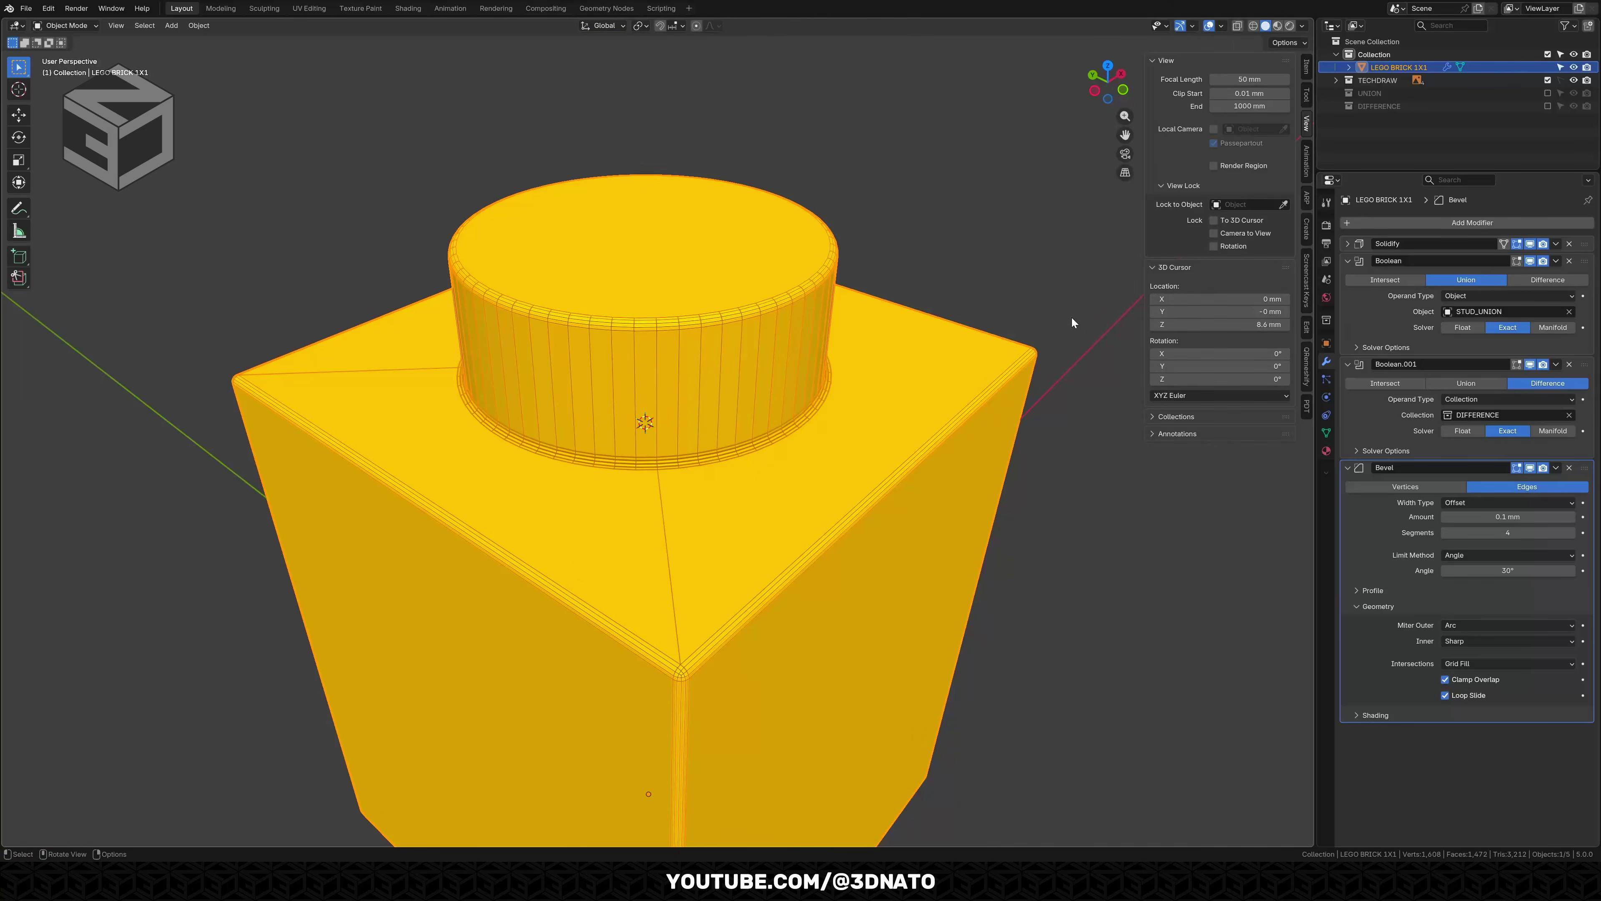
pyautogui.click(1364, 224)
pyautogui.moveTo(1378, 227)
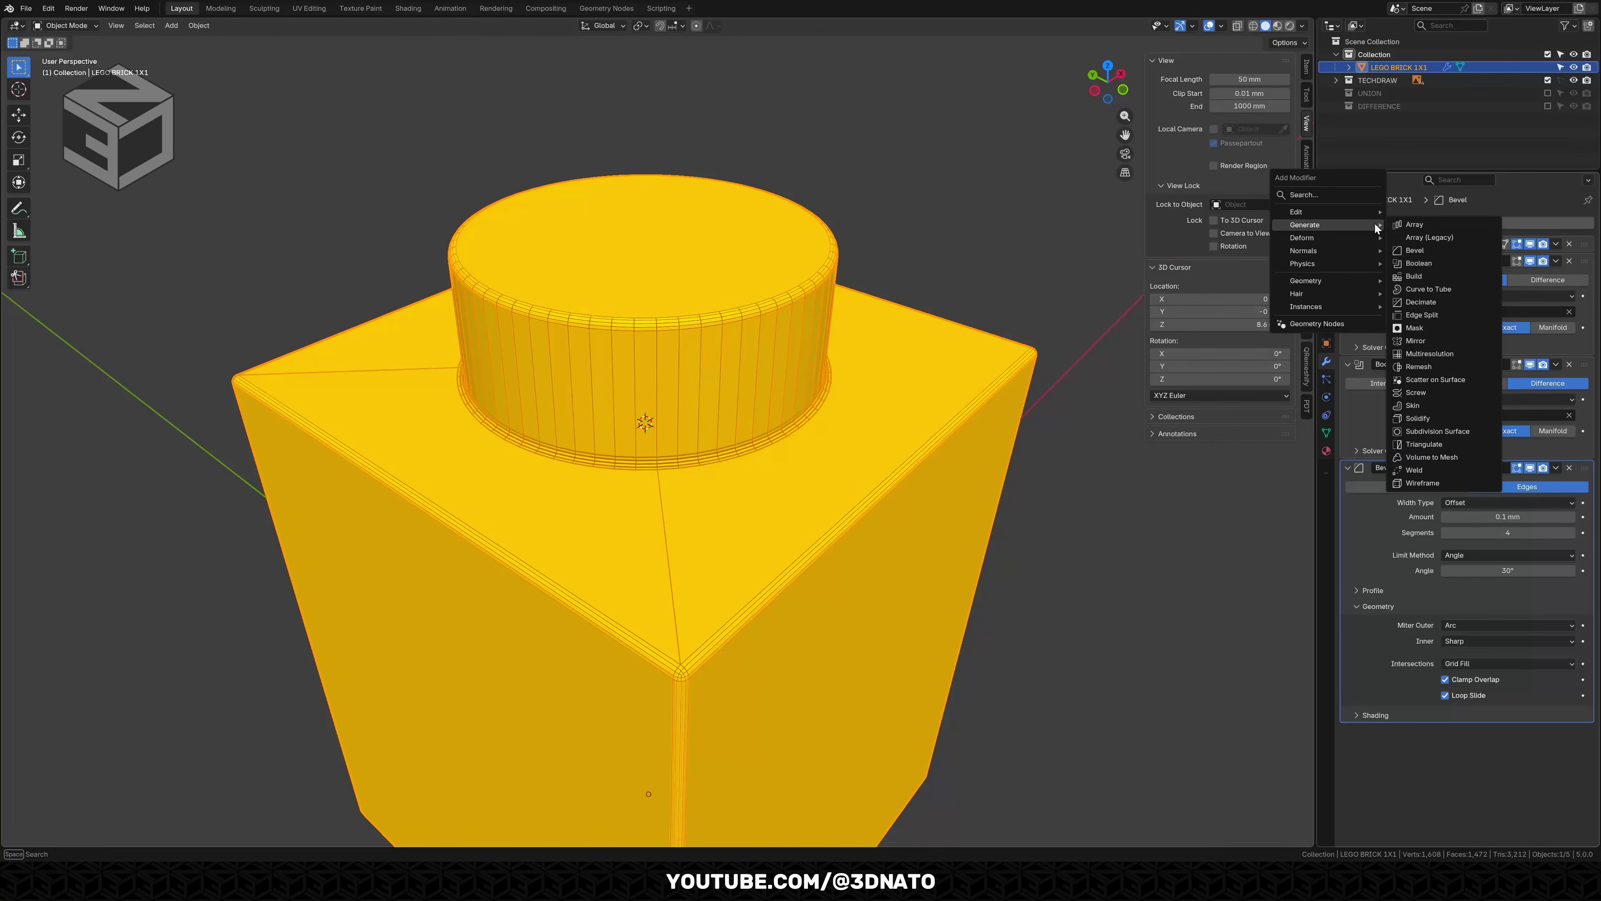
pyautogui.click(1420, 264)
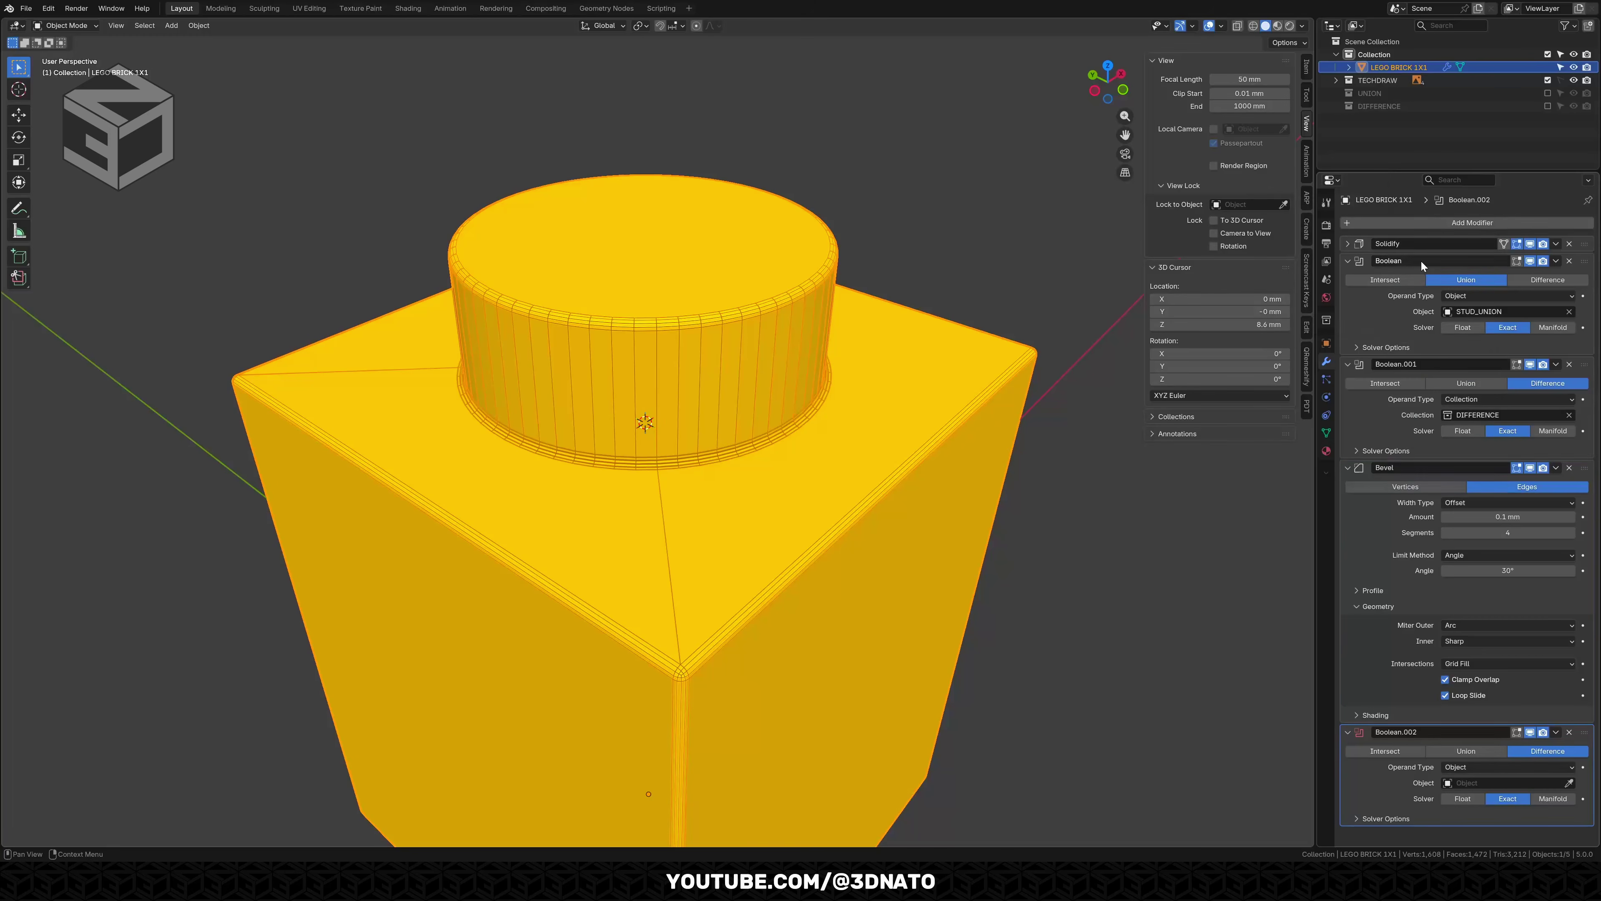
pyautogui.click(1476, 752)
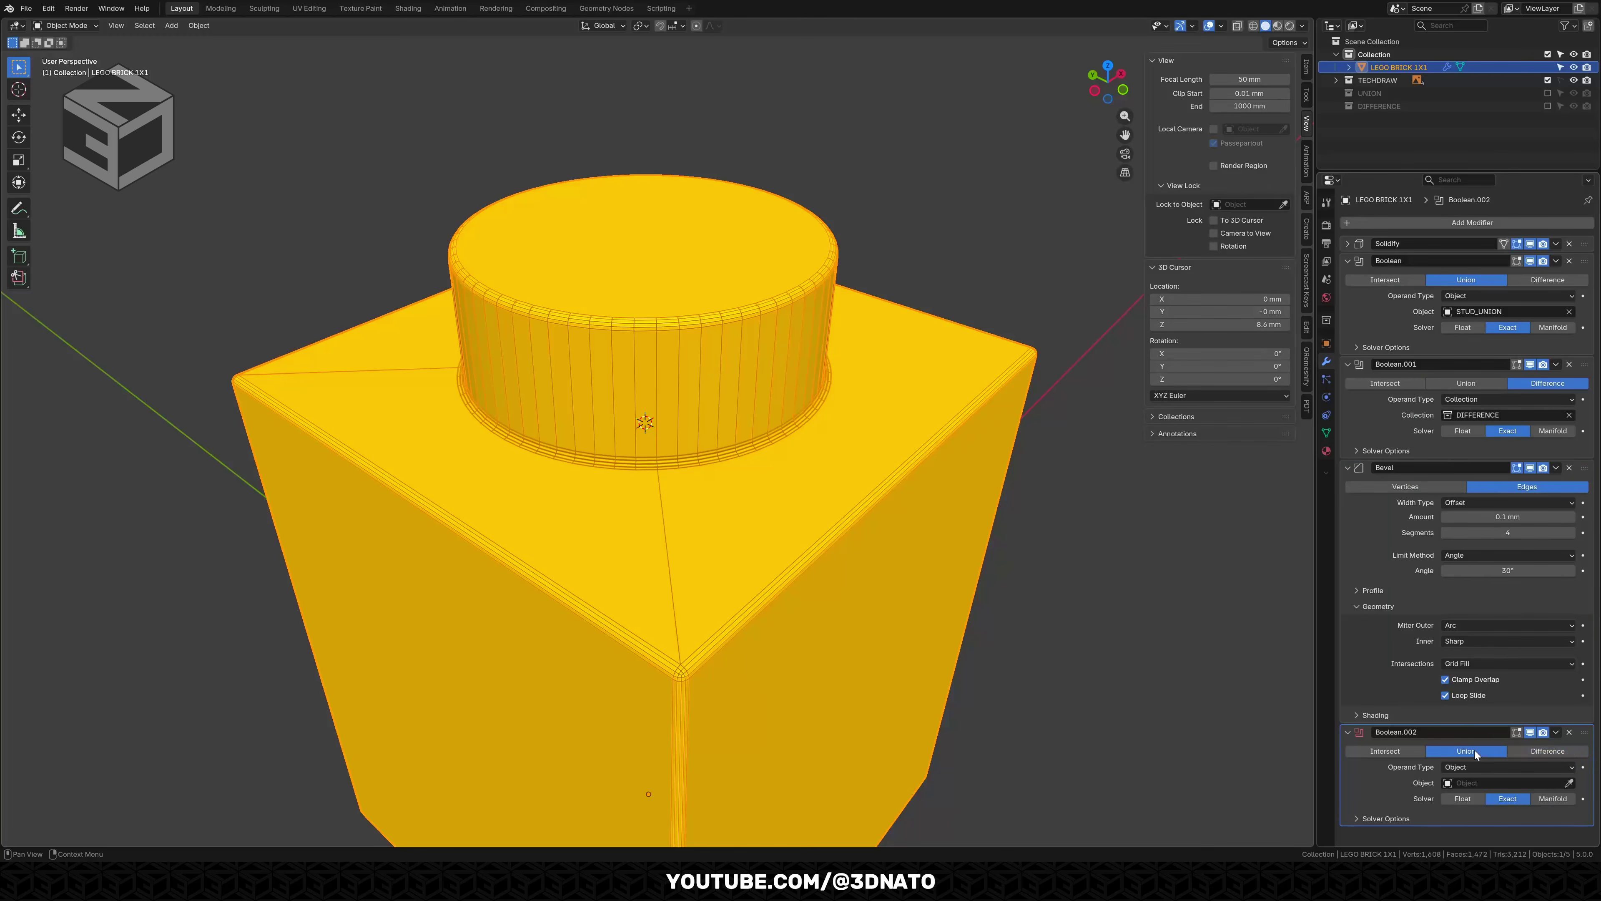
pyautogui.click(1481, 783)
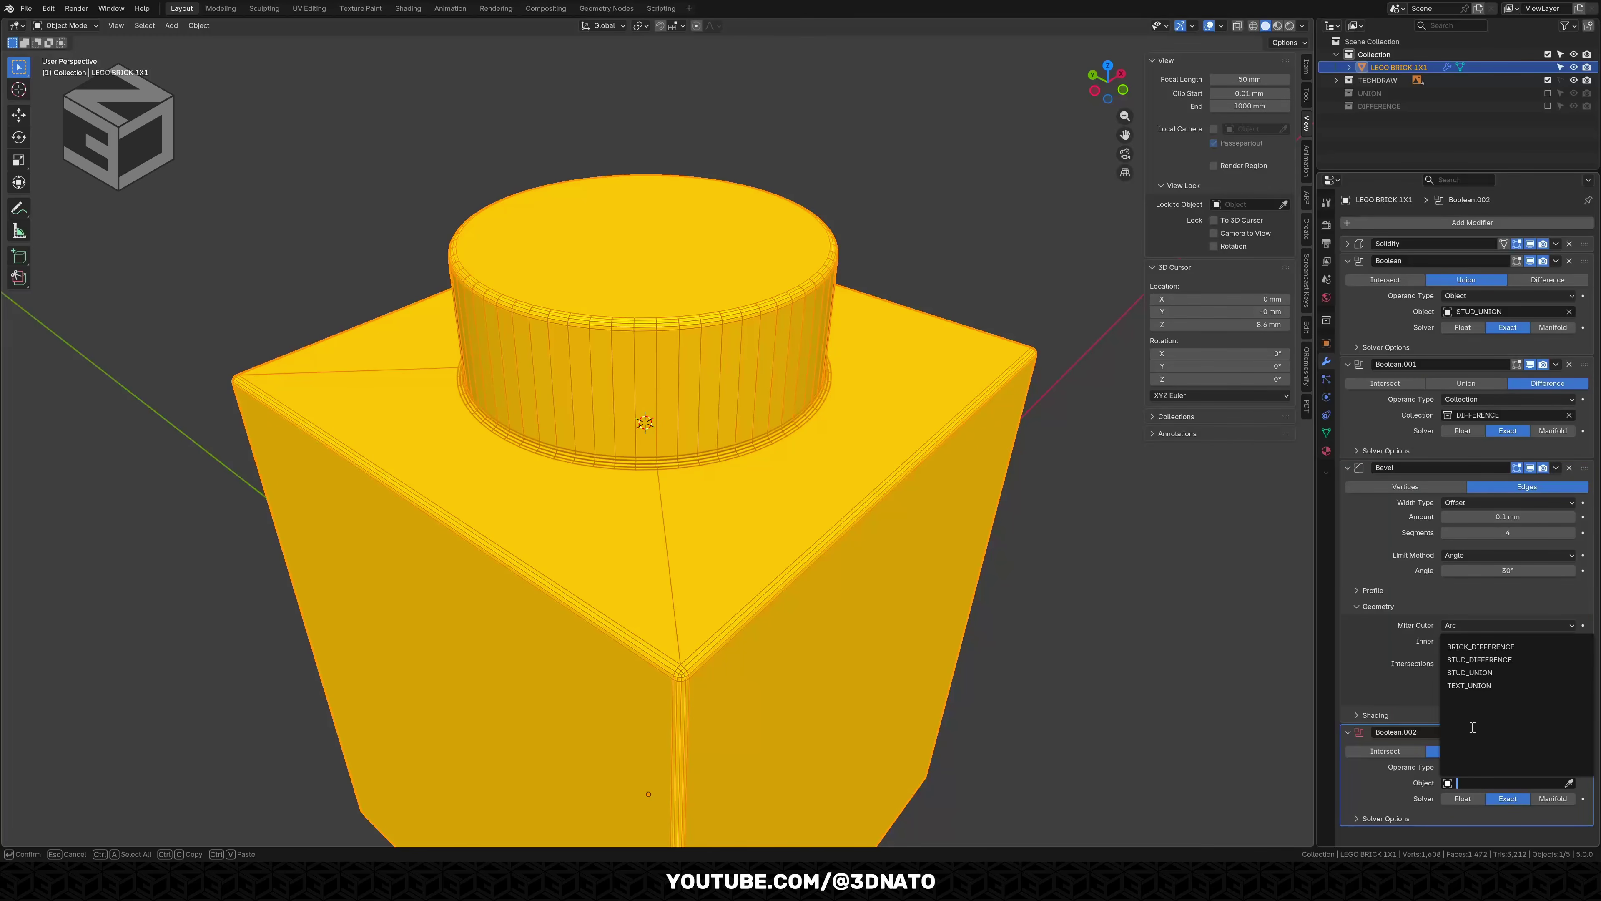
pyautogui.click(1470, 688)
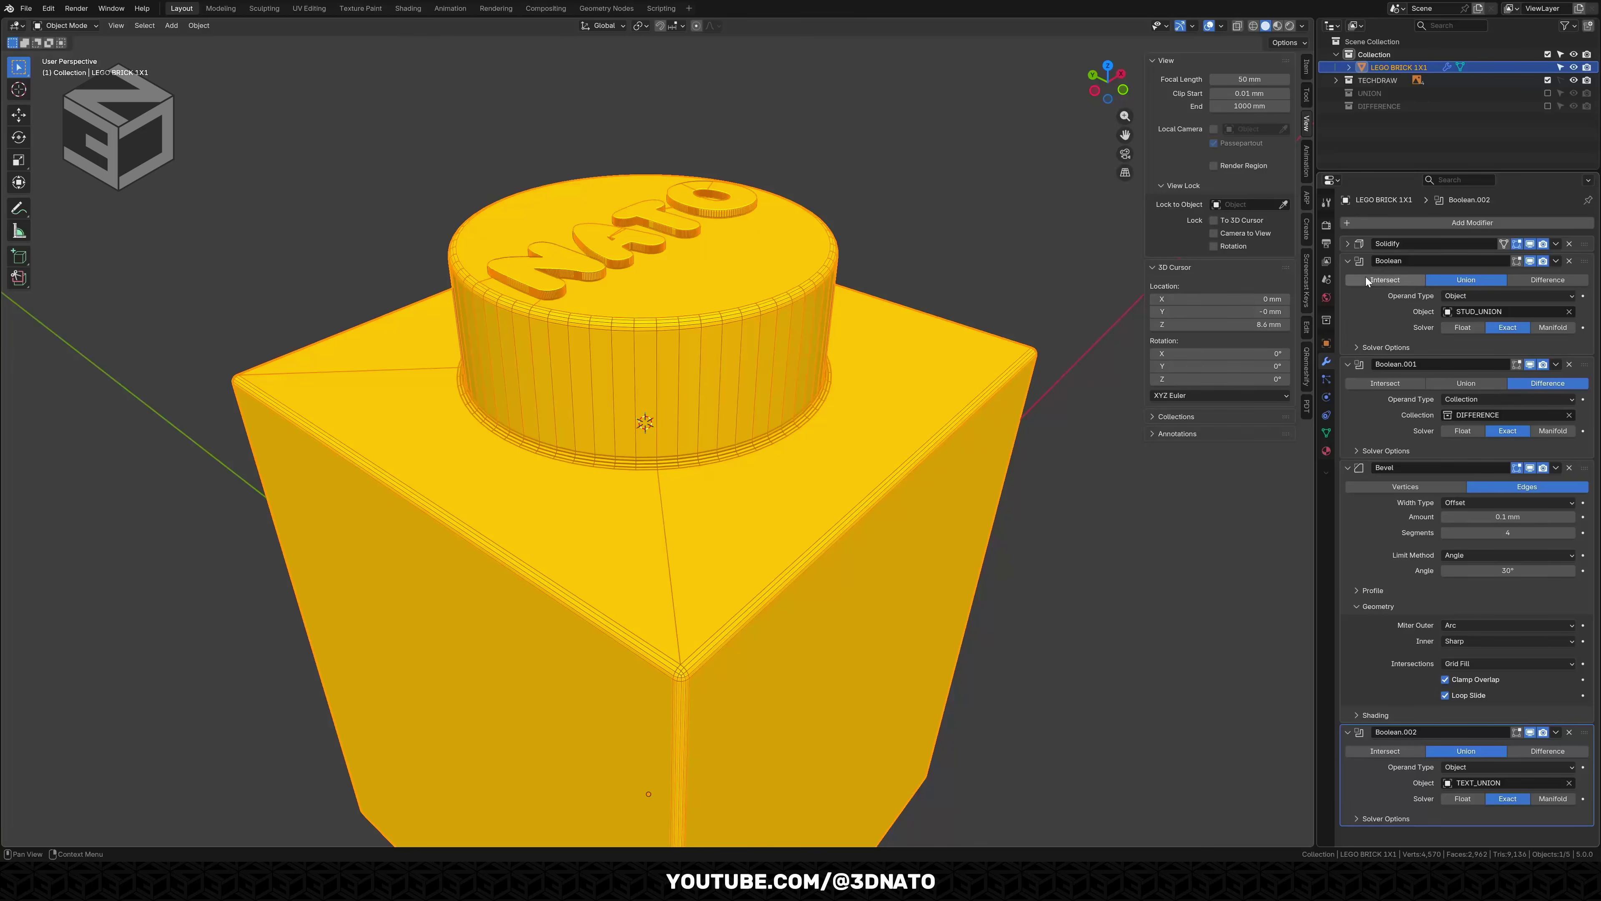
# Apply all of the brick's modifiers in stack order, from Solidify through the text union Boolean.
pyautogui.hotkey('ctrl', 'a')
pyautogui.hotkey('ctrl', 'a')
pyautogui.hotkey('ctrl', 'a')
pyautogui.hotkey('ctrl', 'a')
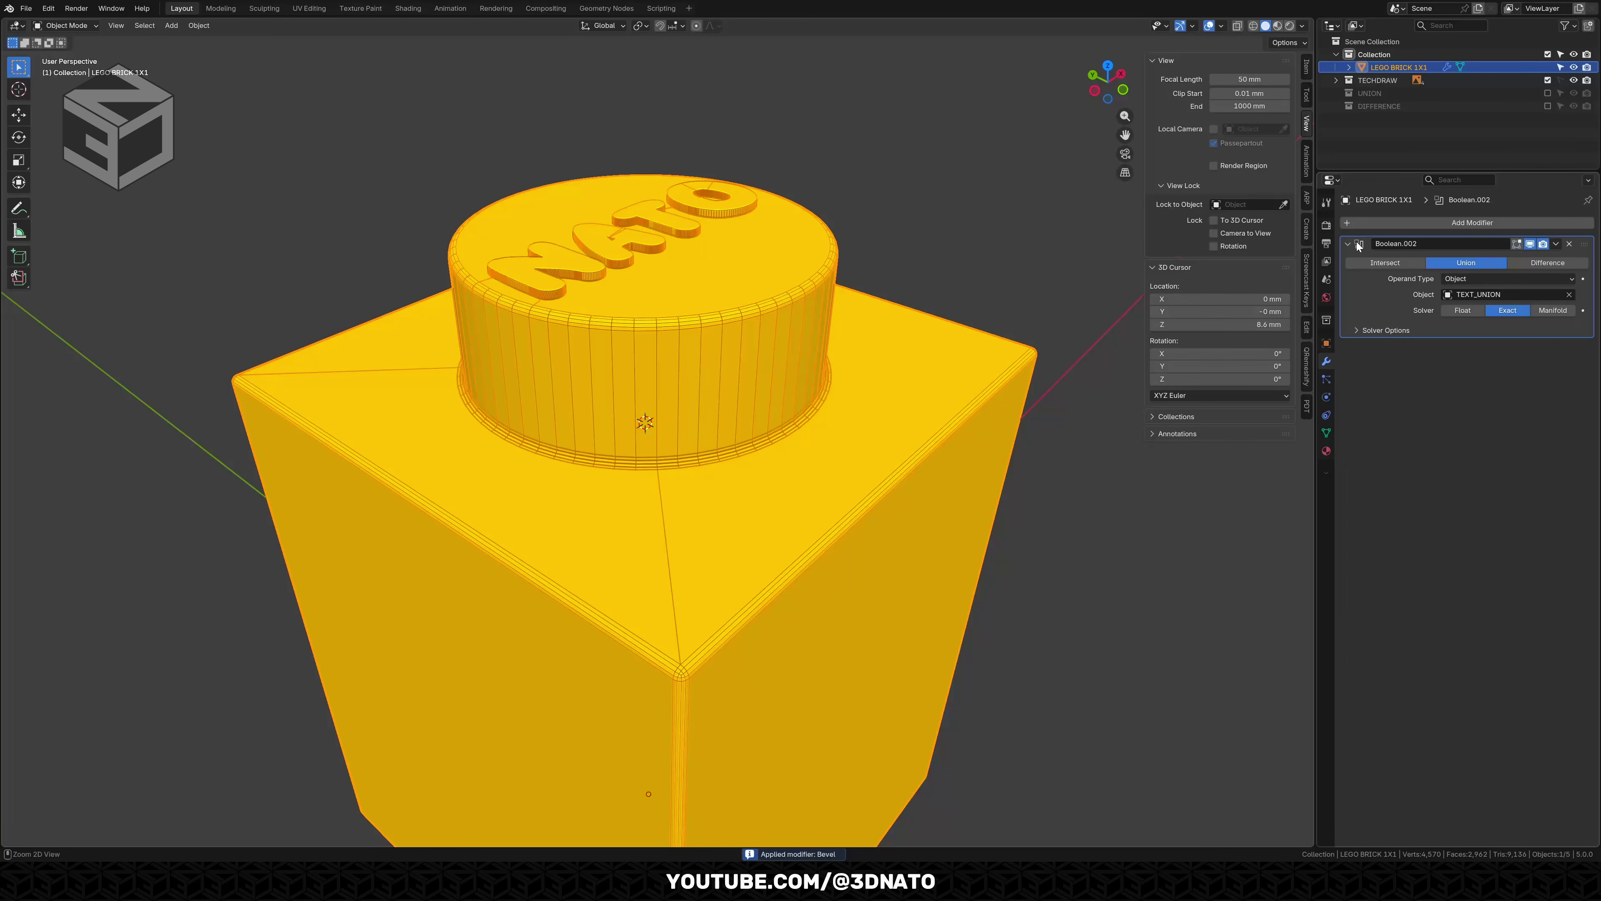
pyautogui.hotkey('ctrl', 'a')
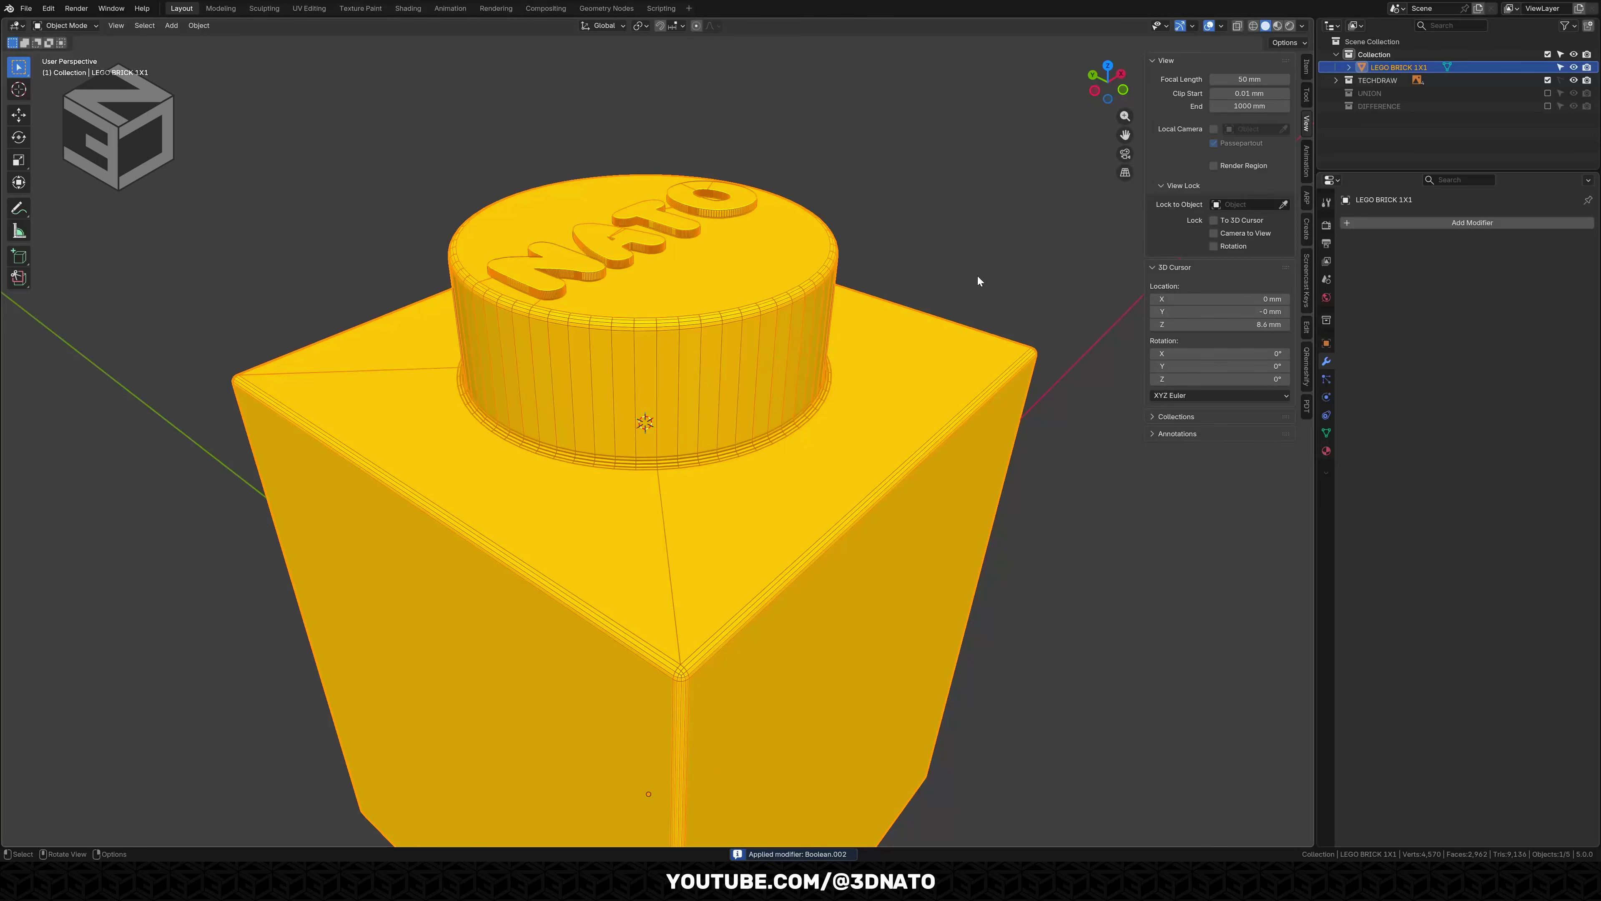
# Turn off the viewport overlays and apply Shade Auto Smooth to the brick.
pyautogui.scroll(-3, 977, 276)
pyautogui.hotkey('shift', 'alt', 'z')
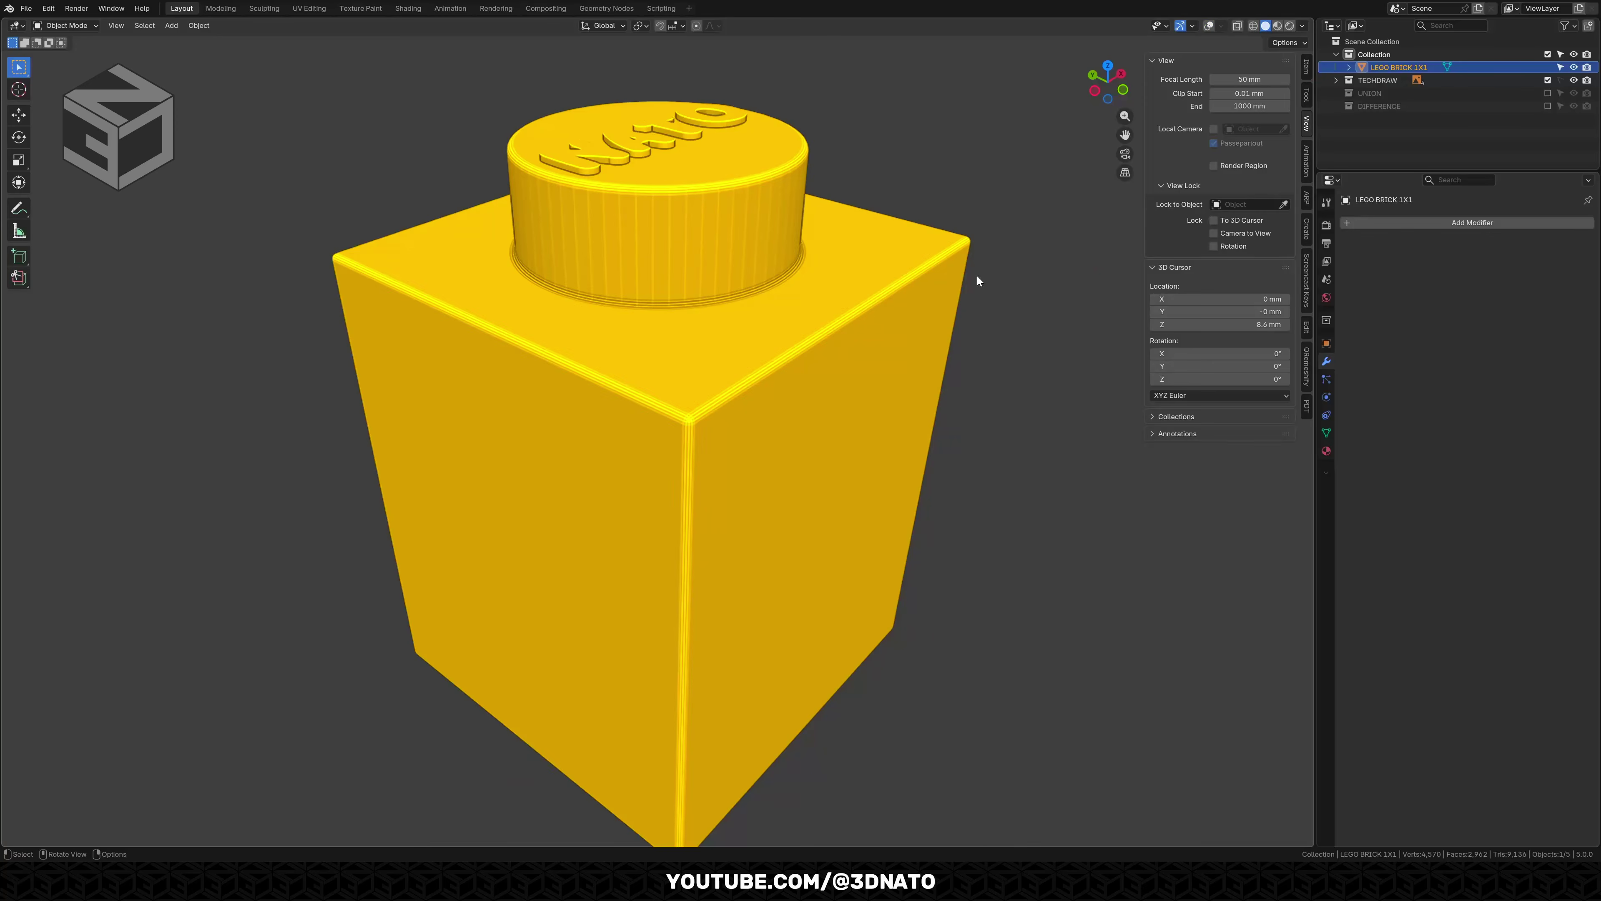
pyautogui.rightClick(977, 280)
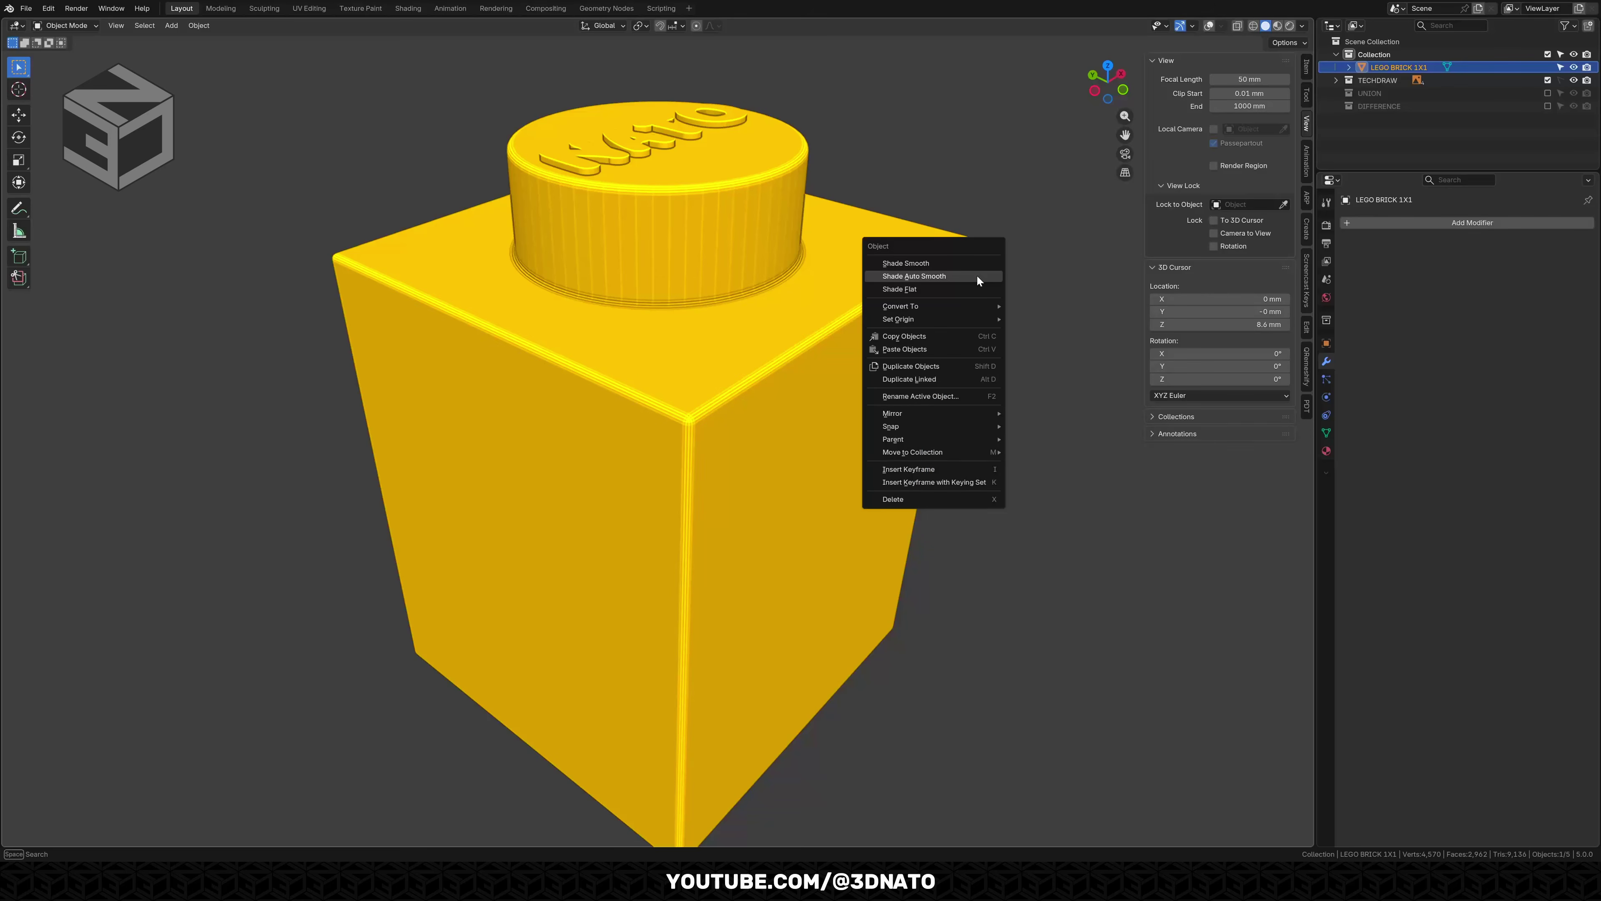
pyautogui.click(977, 275)
pyautogui.moveTo(971, 228); pyautogui.dragTo(389, 498, button='middle')
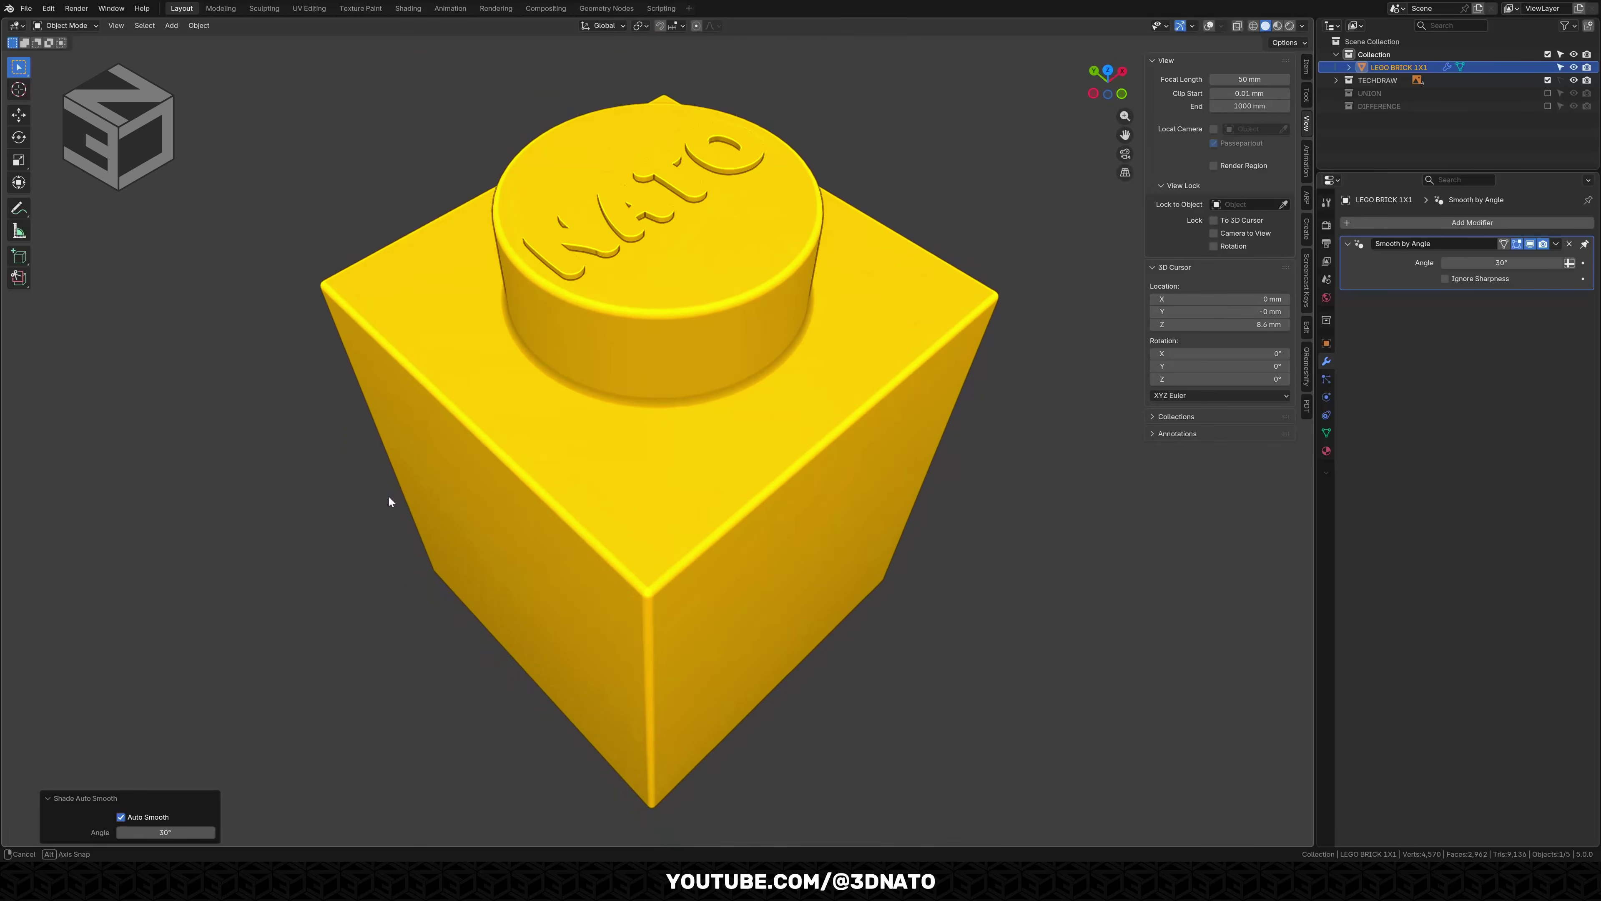